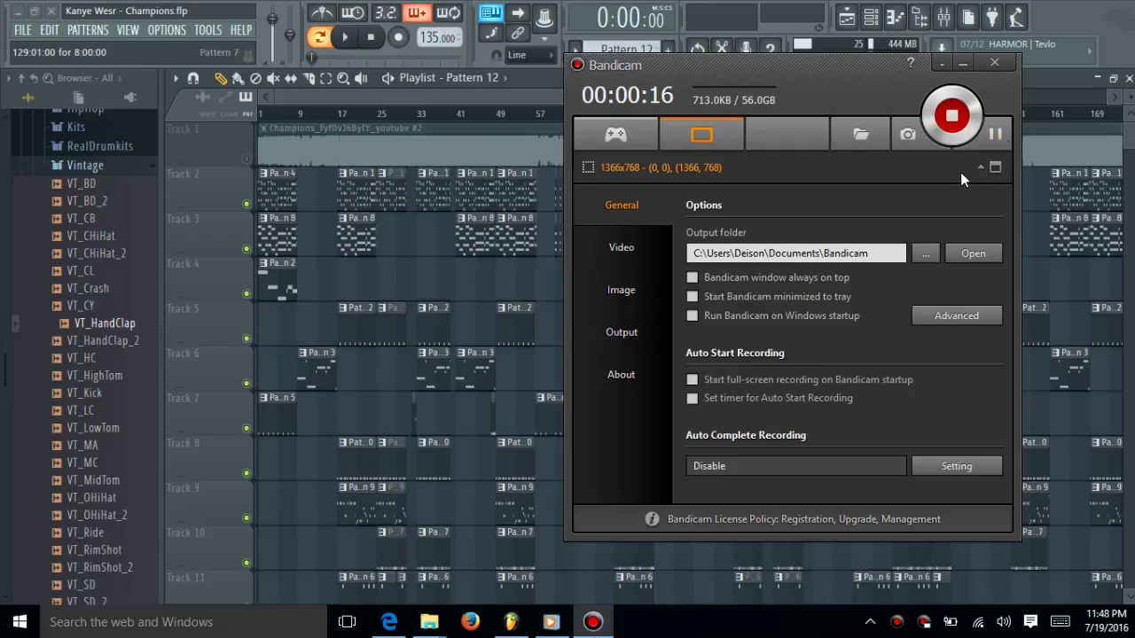
Step: Minimize the Bandicam recorder and open the Pattern 4 clip on Track 2 in the piano roll to examine all its chord notes
{"action": "left_click", "coordinate": [943, 65]}
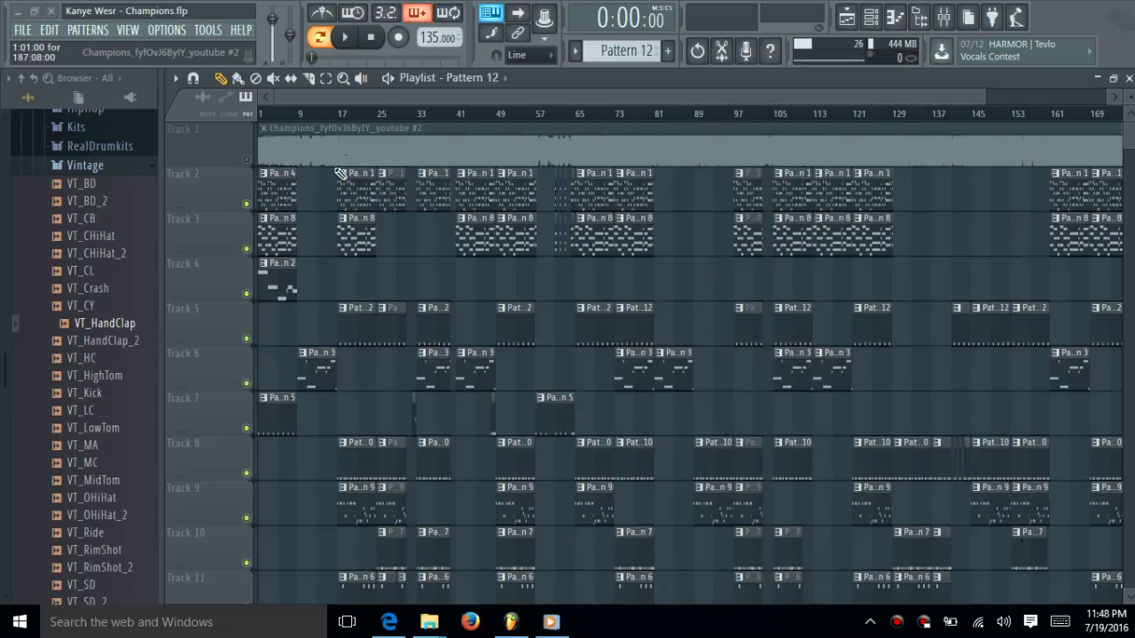
{"action": "left_click", "coordinate": [286, 195]}
{"action": "double_click", "coordinate": [286, 195]}
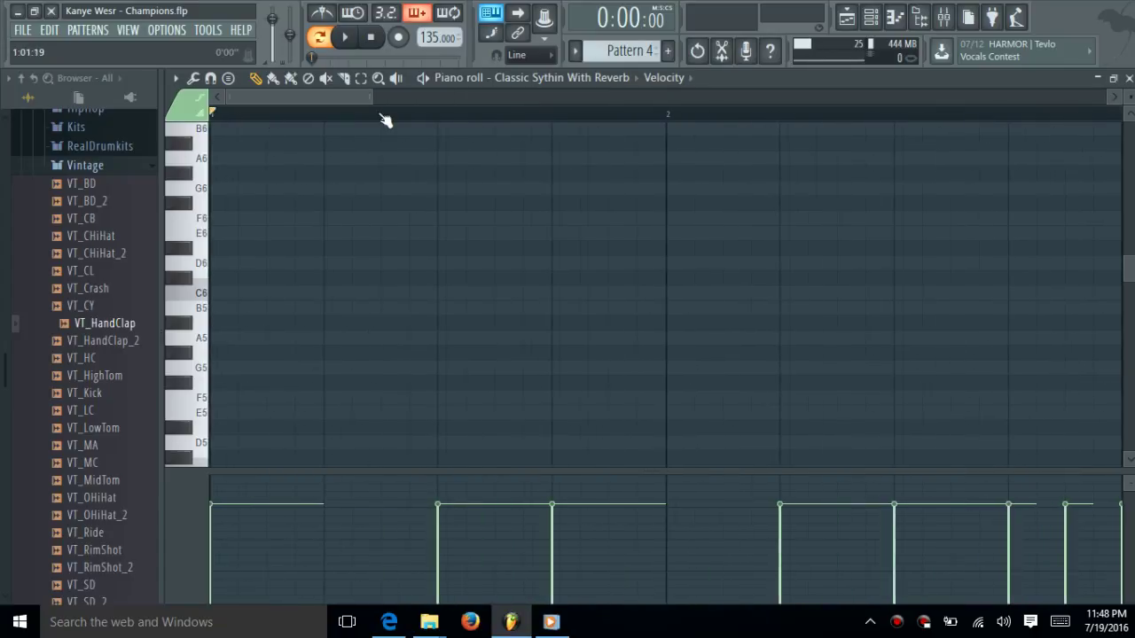
{"action": "left_click_drag", "start_coordinate": [370, 100], "coordinate": [1041, 101]}
{"action": "scroll", "coordinate": [810, 360], "scroll_direction": "down", "scroll_amount": 6}
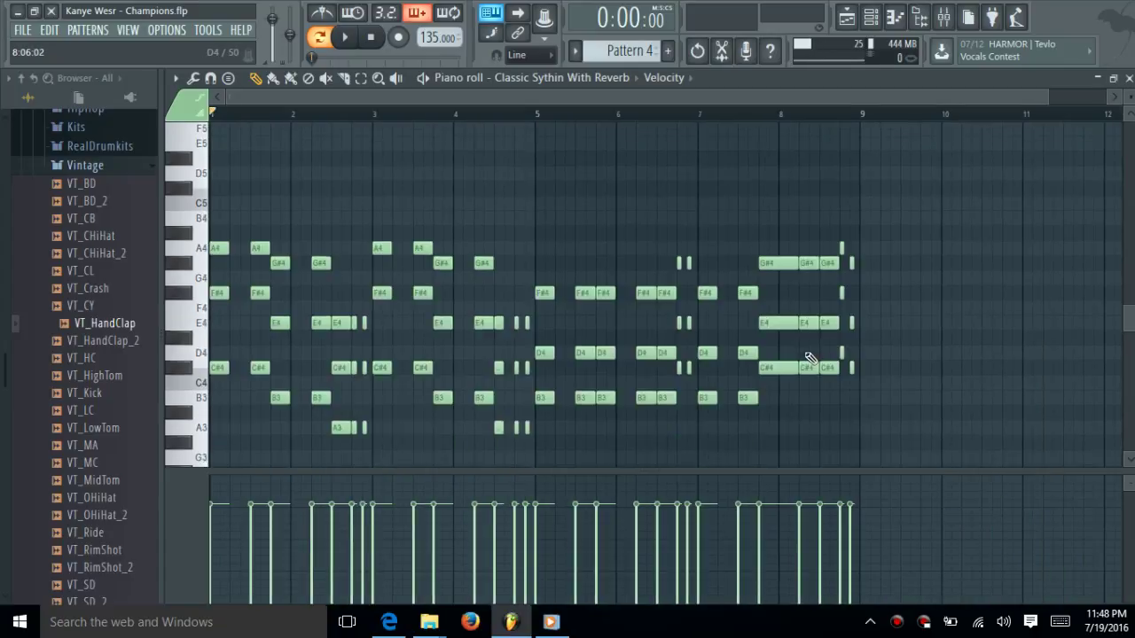
{"action": "scroll", "coordinate": [671, 322], "scroll_direction": "up", "scroll_amount": 5}
{"action": "scroll", "coordinate": [451, 262], "scroll_direction": "down", "scroll_amount": 3}
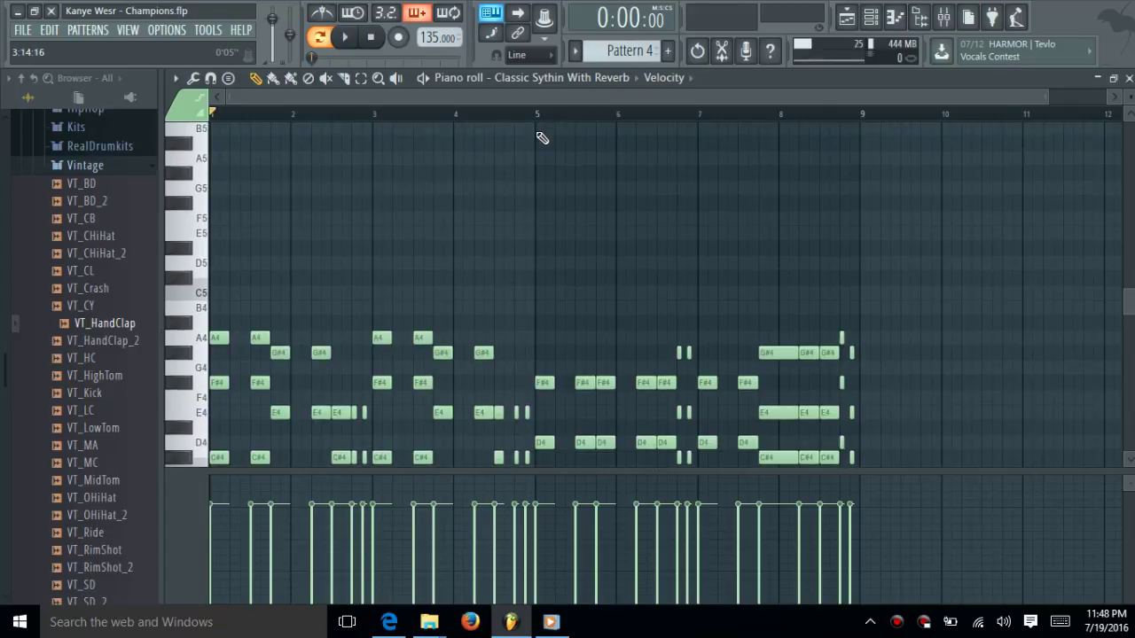
{"action": "scroll", "coordinate": [543, 131], "scroll_direction": "down", "scroll_amount": 1, "text": "ctrl"}
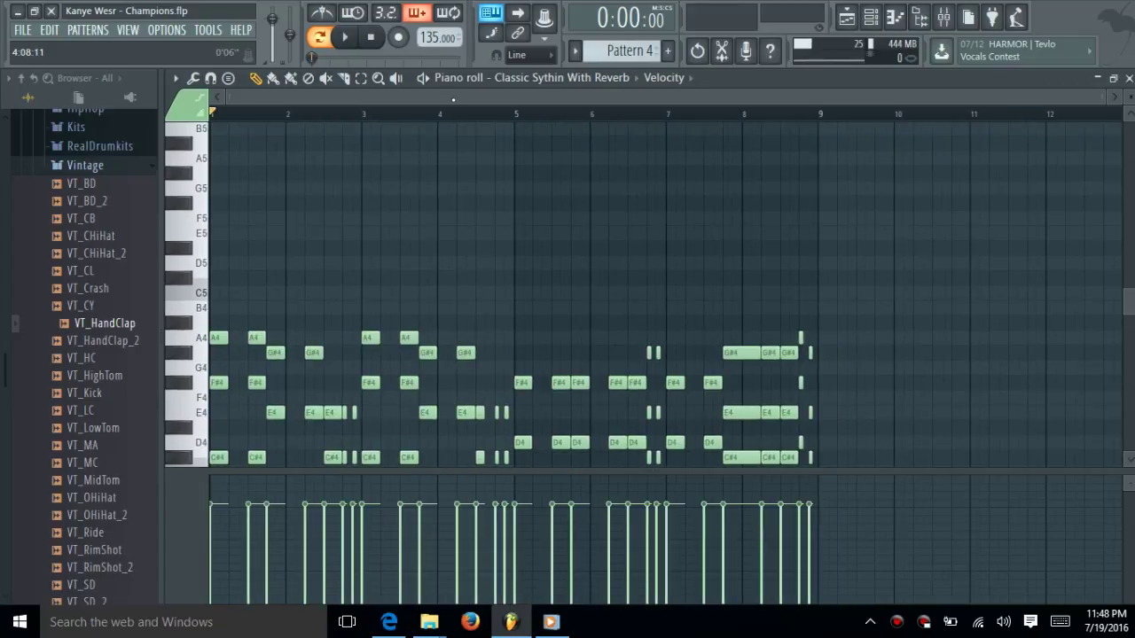
Step: Open the Classic Sythin With Reverb channel's 3x Osc settings from the channel rack and listen to Pattern 4
{"action": "left_click", "coordinate": [870, 17]}
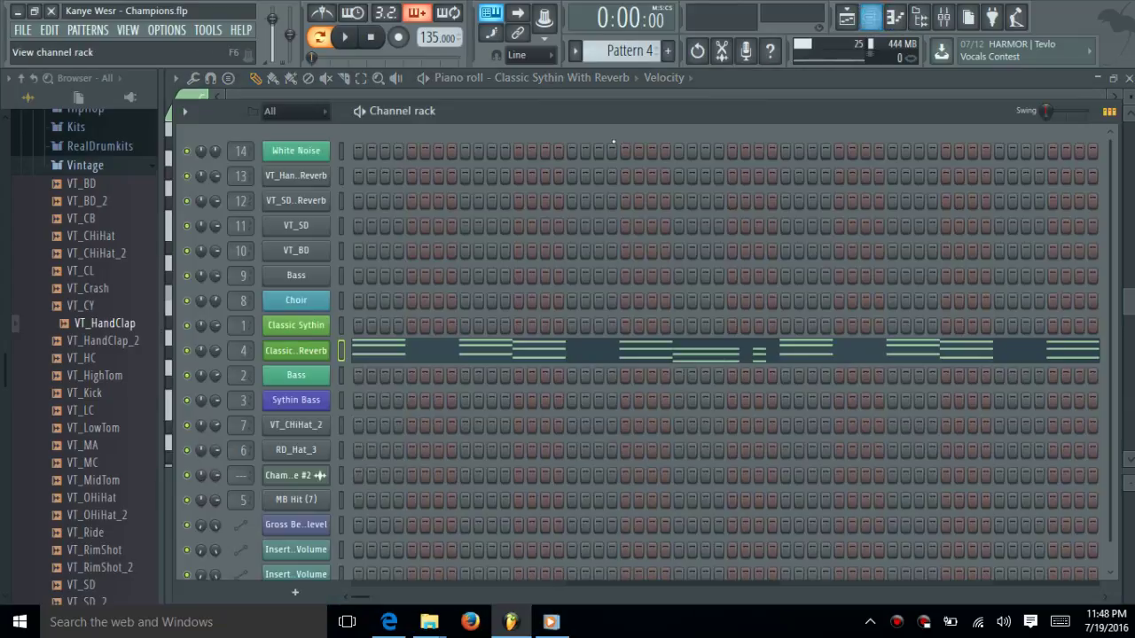
{"action": "left_click", "coordinate": [315, 359]}
{"action": "key", "text": "space"}
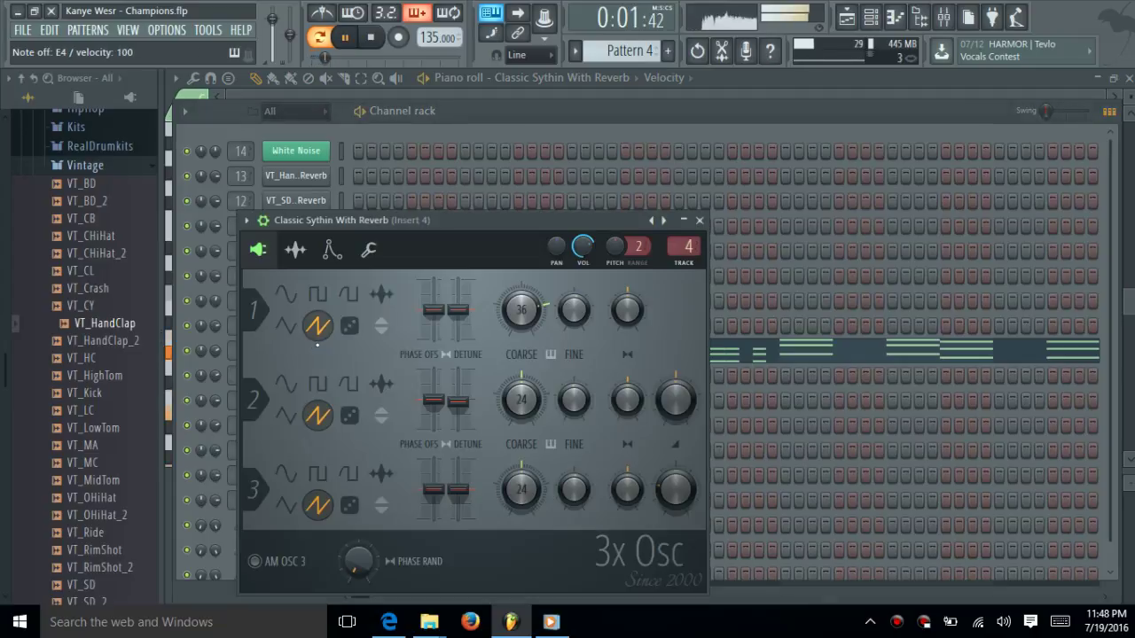
{"action": "key", "text": "space"}
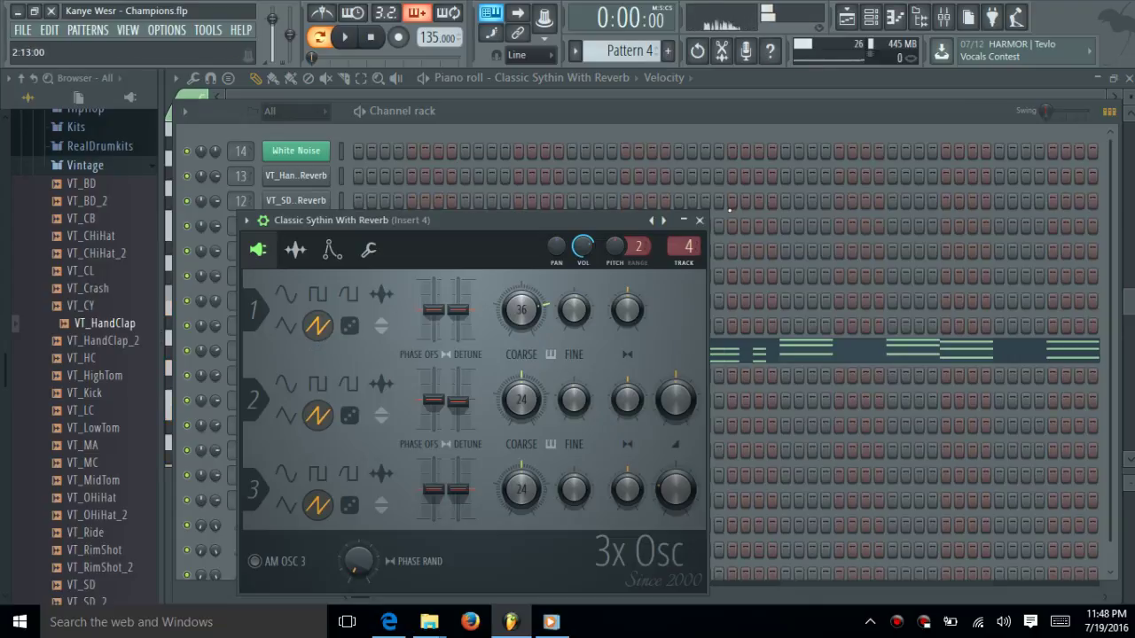
{"action": "key", "text": "space"}
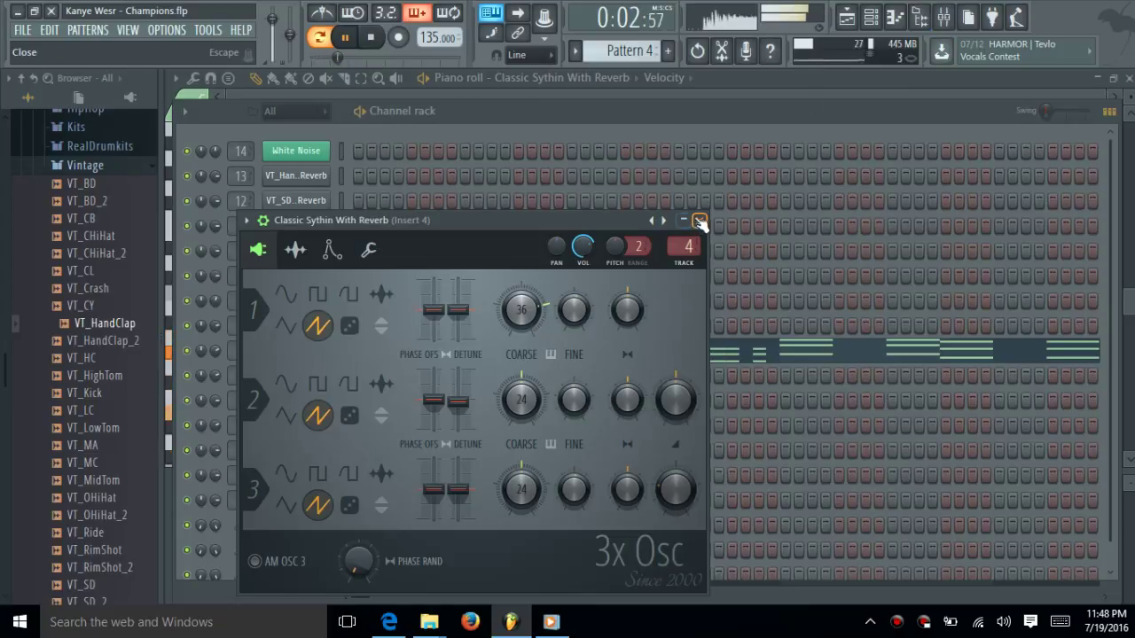
{"action": "key", "text": "space"}
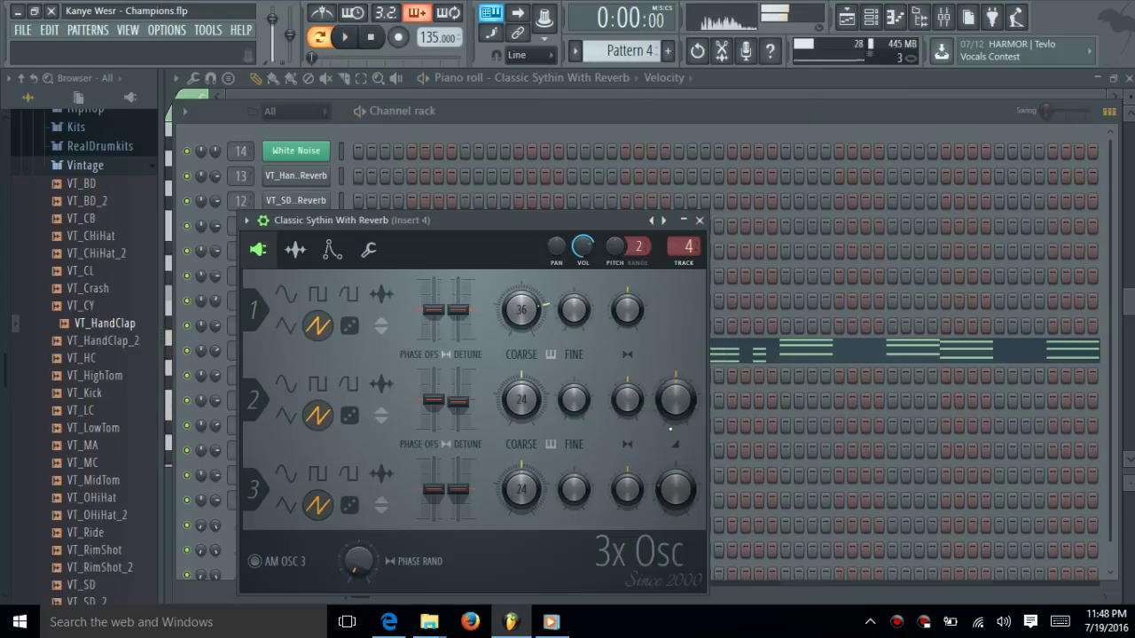
Step: Audition Pattern 4 with Insert 4's effects in the mixer, close the synth and piano roll, and return to the playlist
{"action": "left_click", "coordinate": [942, 17]}
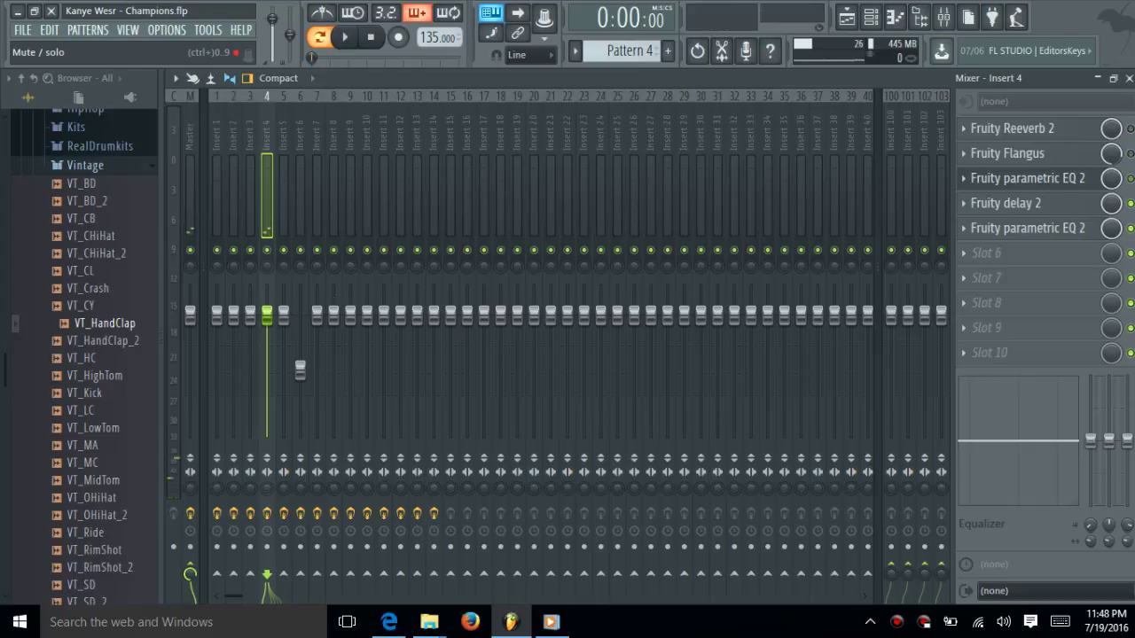
{"action": "key", "text": "space"}
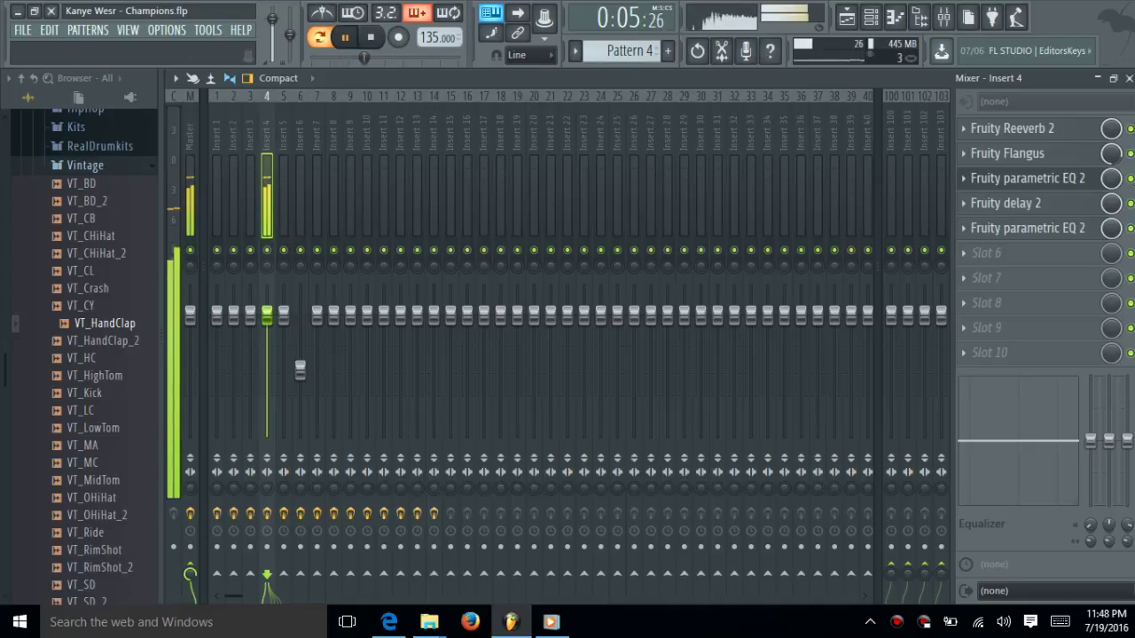
{"action": "key", "text": "F9"}
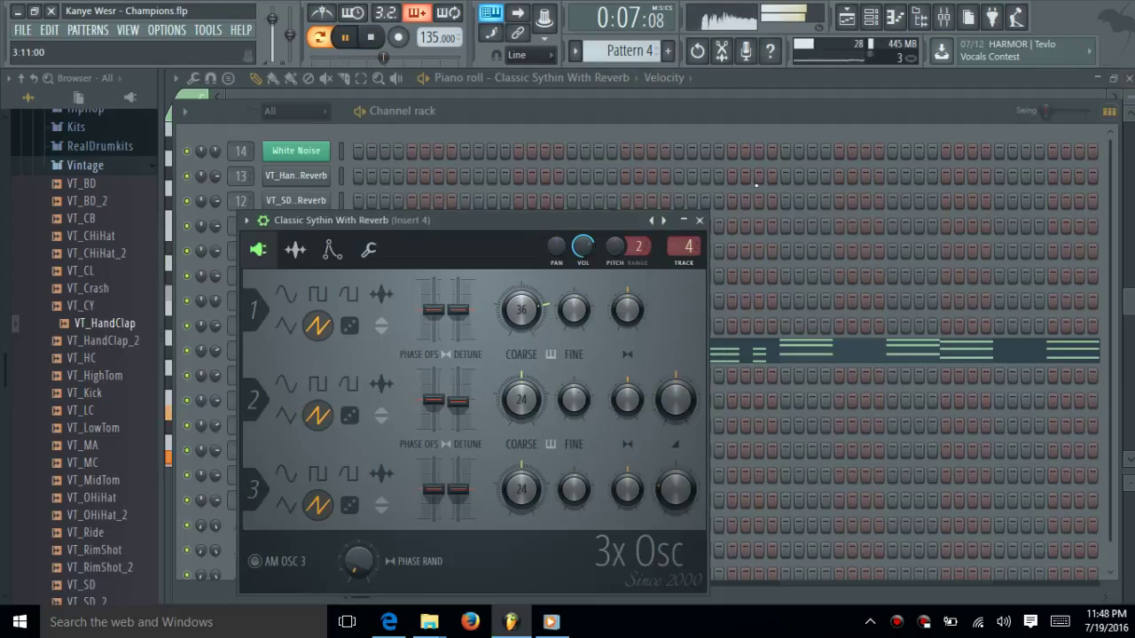
{"action": "left_click", "coordinate": [700, 220]}
{"action": "key", "text": "space"}
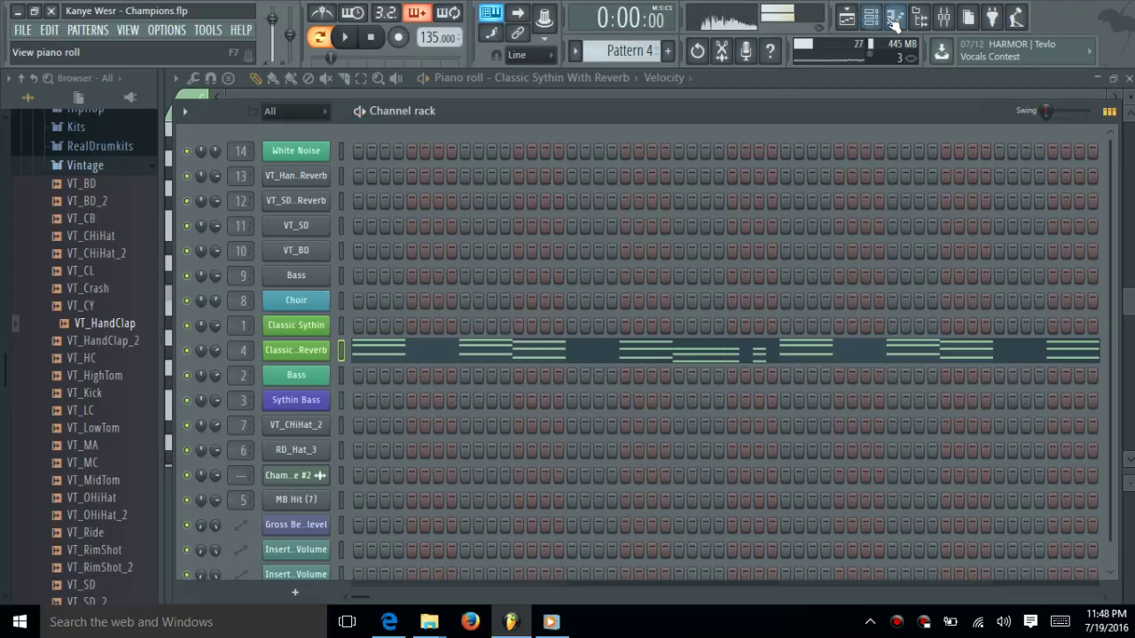
{"action": "left_click", "coordinate": [882, 18]}
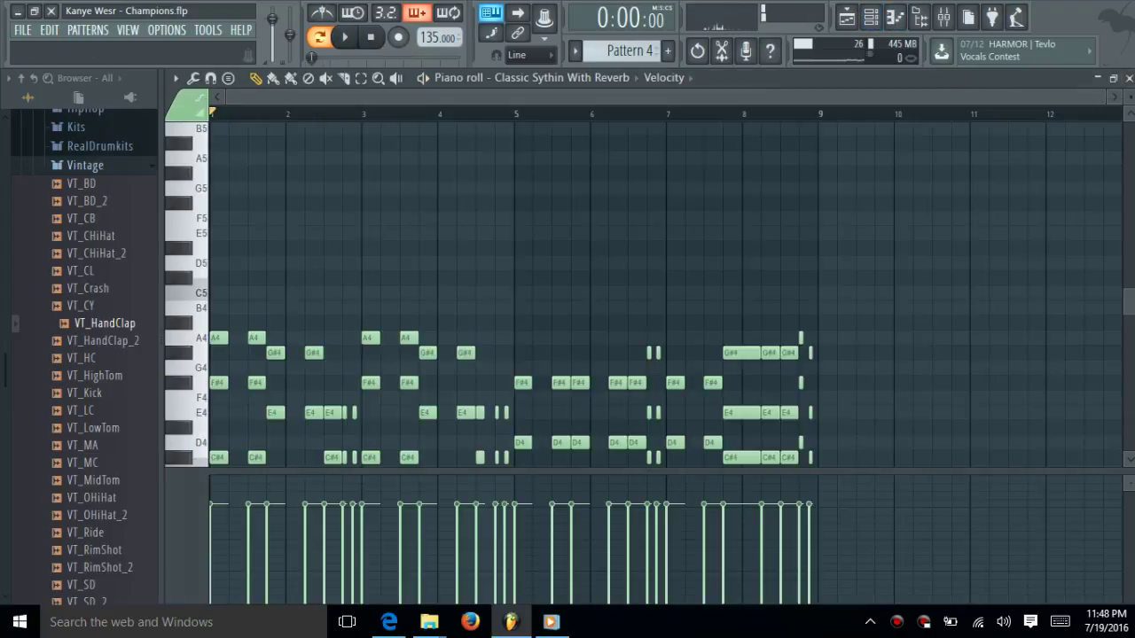
{"action": "left_click", "coordinate": [1129, 78]}
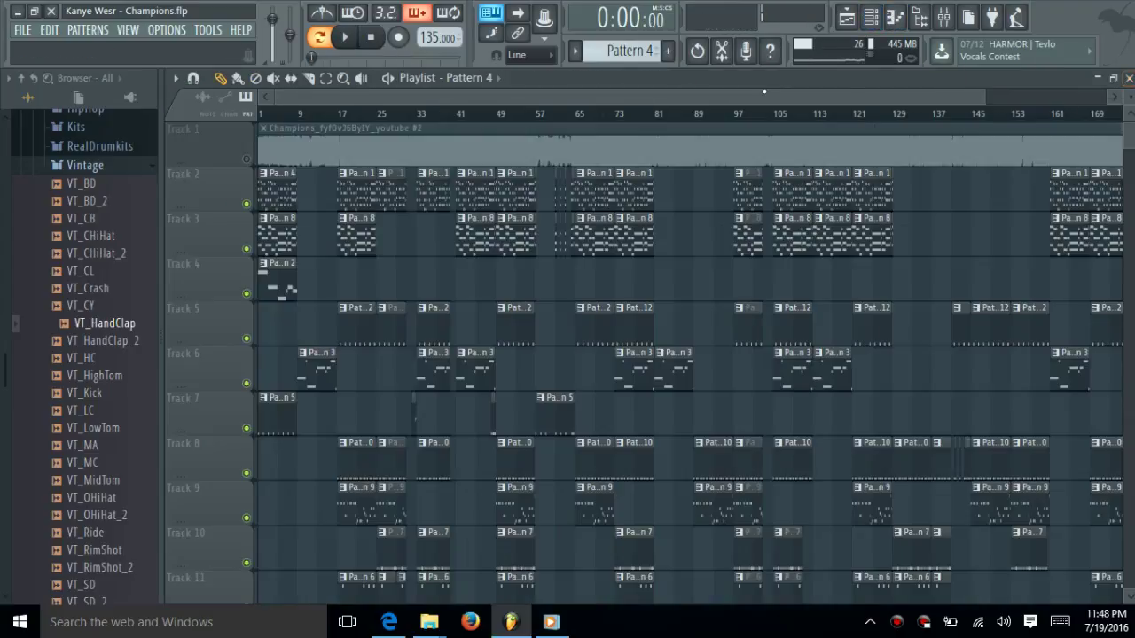
Step: Open the Pattern 1 clip in the piano roll, view all its Classic Sythin notes during playback, and return to the playlist
{"action": "double_click", "coordinate": [359, 191]}
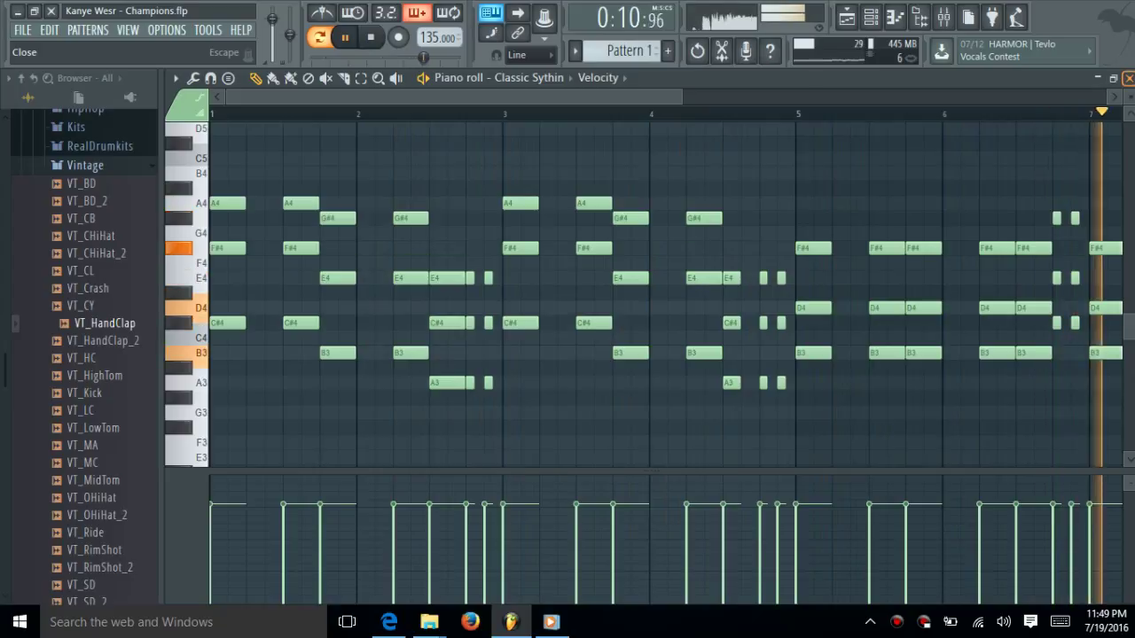
{"action": "left_click_drag", "start_coordinate": [684, 94], "coordinate": [1055, 94]}
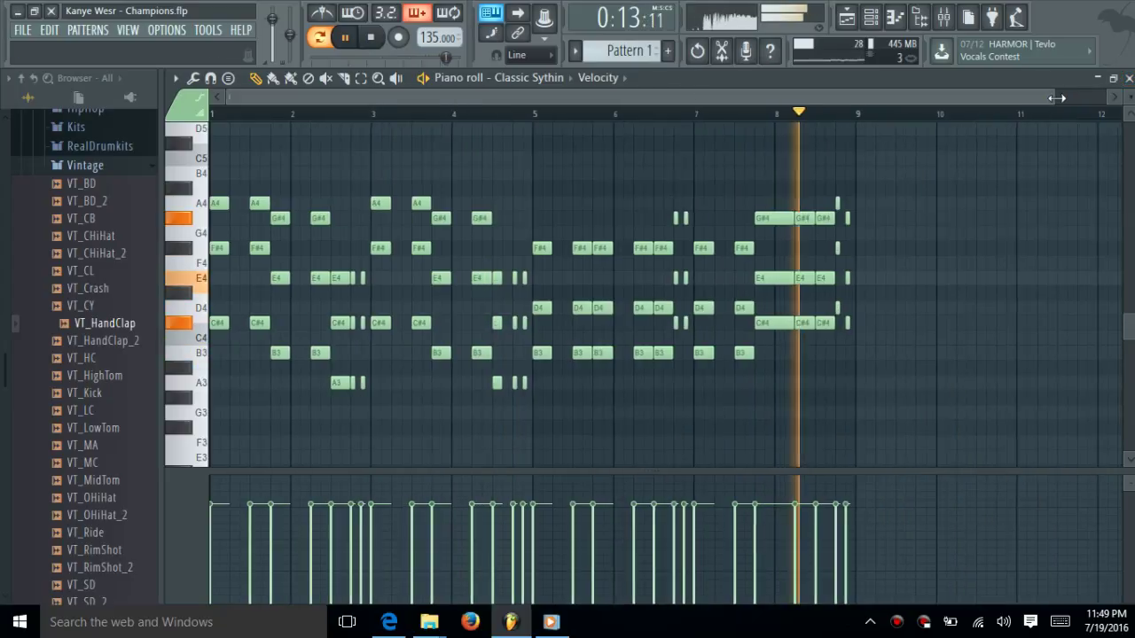
{"action": "key", "text": "space"}
{"action": "left_click", "coordinate": [1127, 78]}
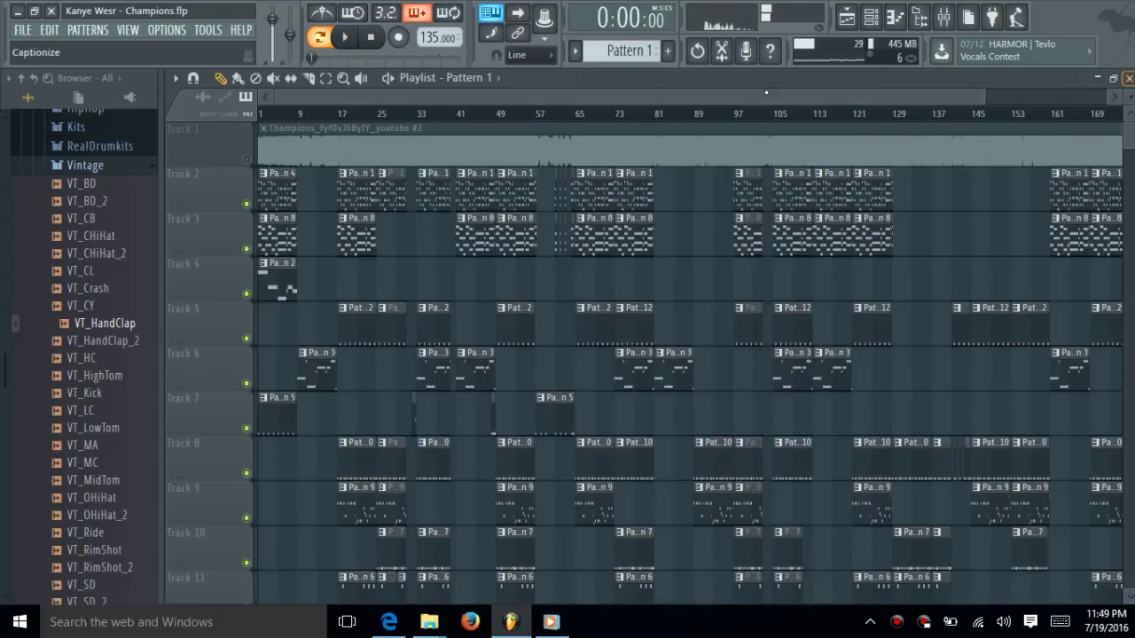
Step: Select Pattern 2, play it, and open its Track 4 clip to examine all the Bass notes in the piano roll
{"action": "left_click", "coordinate": [578, 59]}
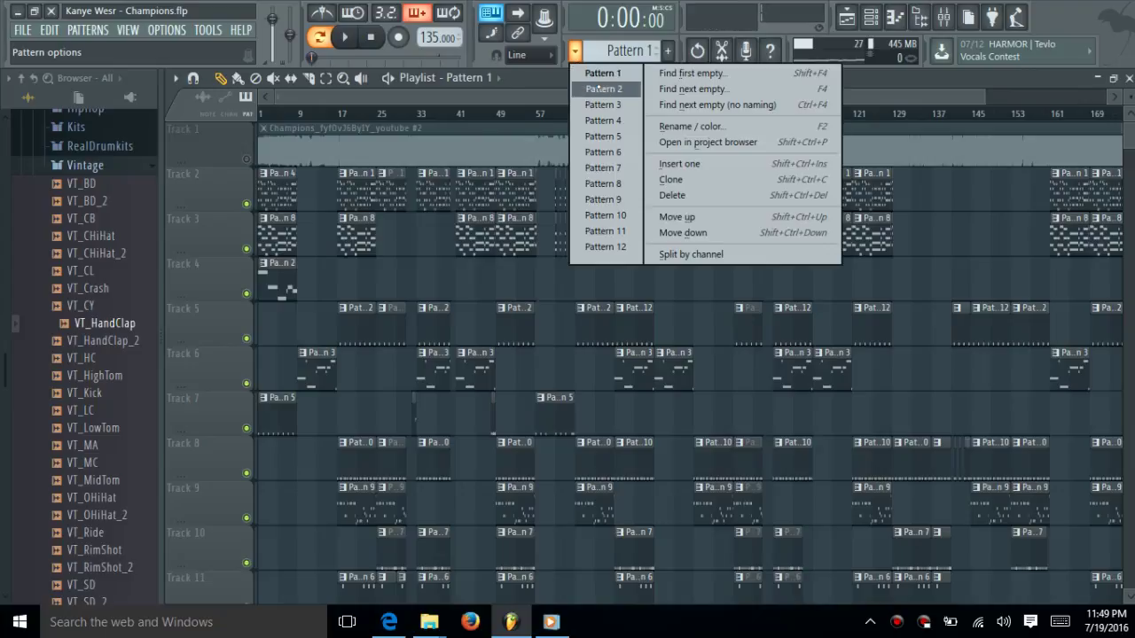
{"action": "left_click", "coordinate": [599, 86]}
{"action": "key", "text": "space"}
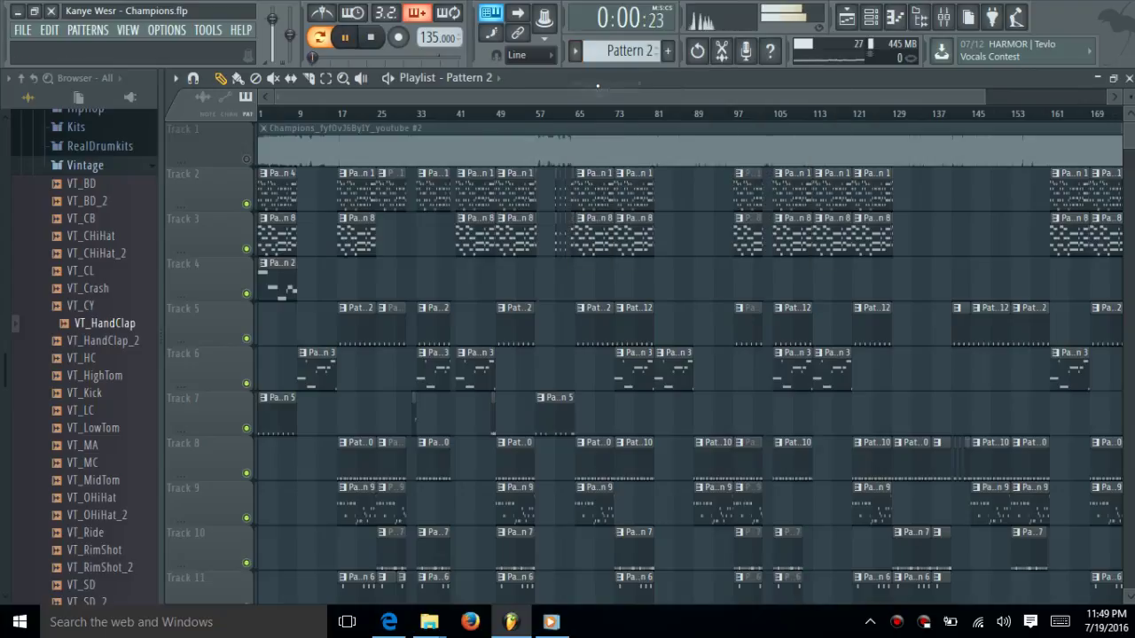
{"action": "double_click", "coordinate": [280, 269]}
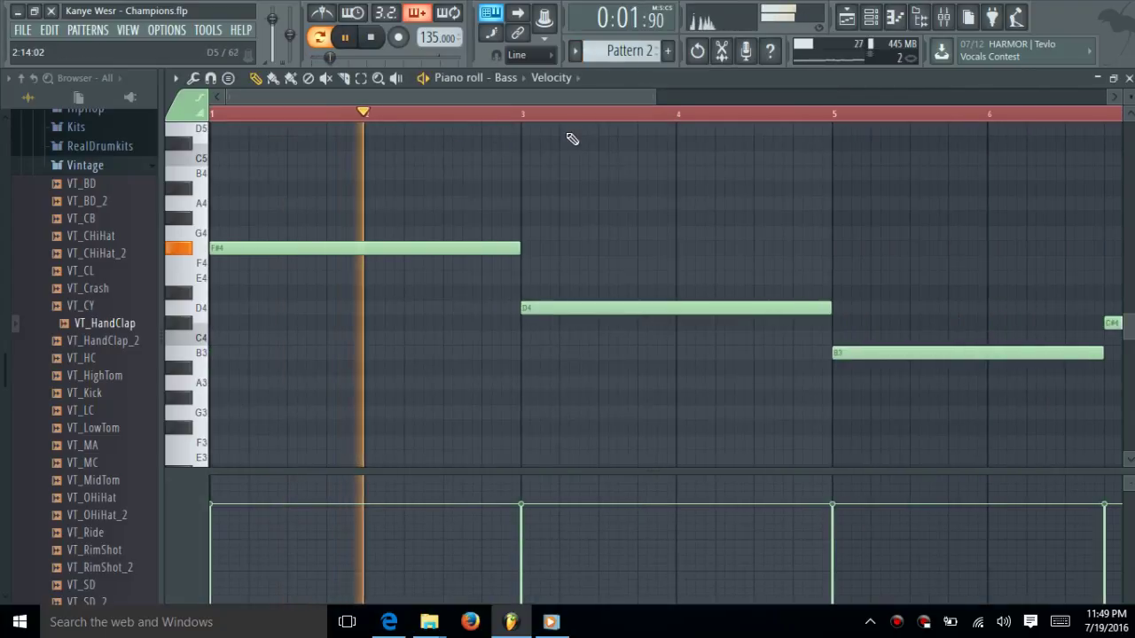
{"action": "left_click_drag", "start_coordinate": [749, 100], "coordinate": [1099, 115]}
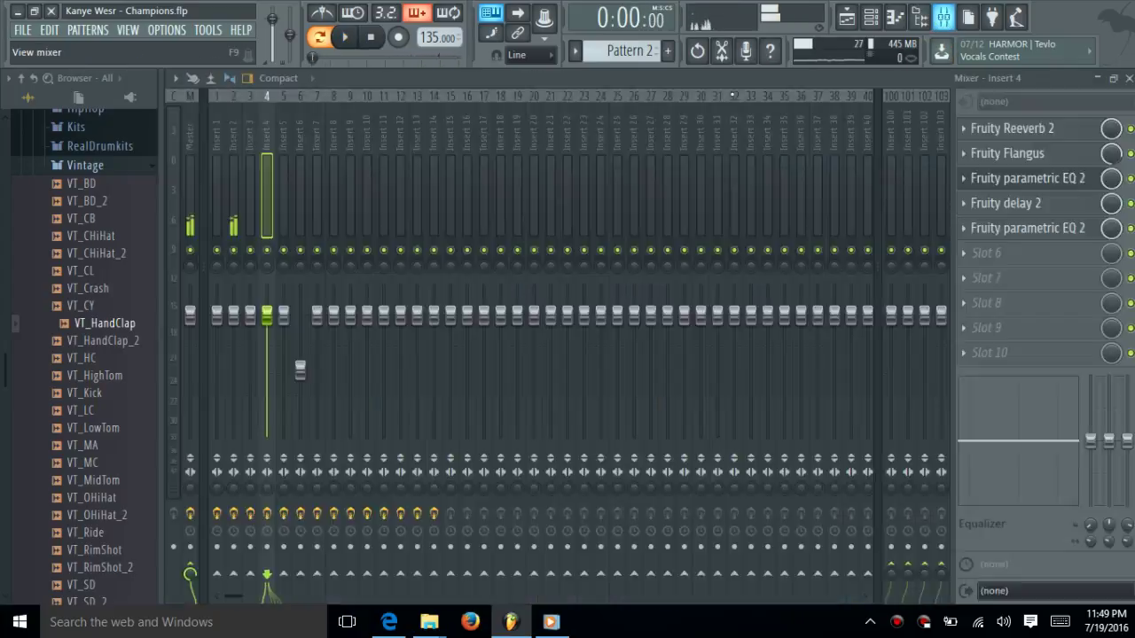
{"action": "key", "text": "space"}
Step: Examine the effects on the bass's mixer track, Insert 2, including the Fruity parametric EQ 2 curve
{"action": "left_click", "coordinate": [943, 18]}
{"action": "left_click", "coordinate": [238, 204]}
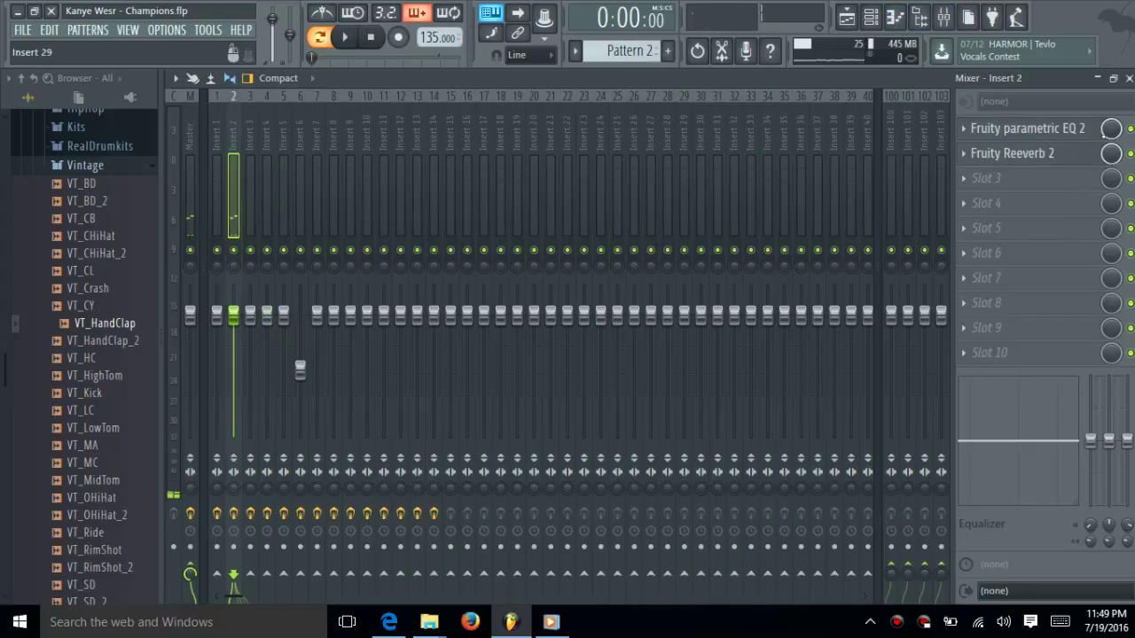
{"action": "left_click", "coordinate": [1068, 153]}
{"action": "left_click", "coordinate": [1066, 151]}
{"action": "left_click", "coordinate": [1066, 130]}
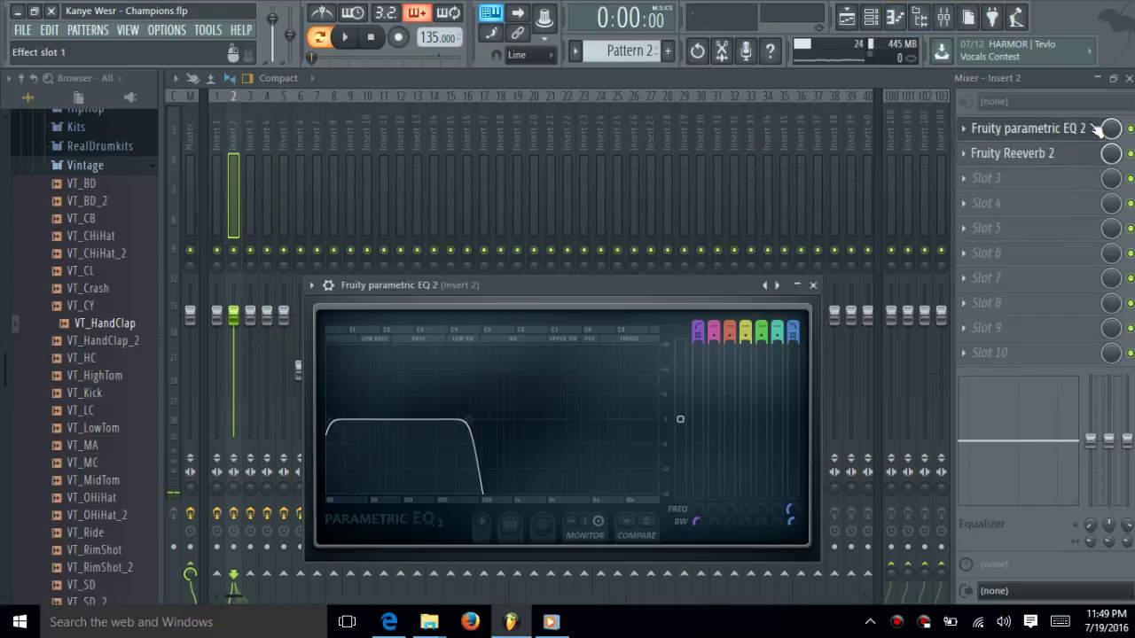
{"action": "key", "text": "Escape"}
Step: Listen to Pattern 2 through the mixer and close the mixer, equalizer and piano roll to return to the playlist
{"action": "key", "text": "space"}
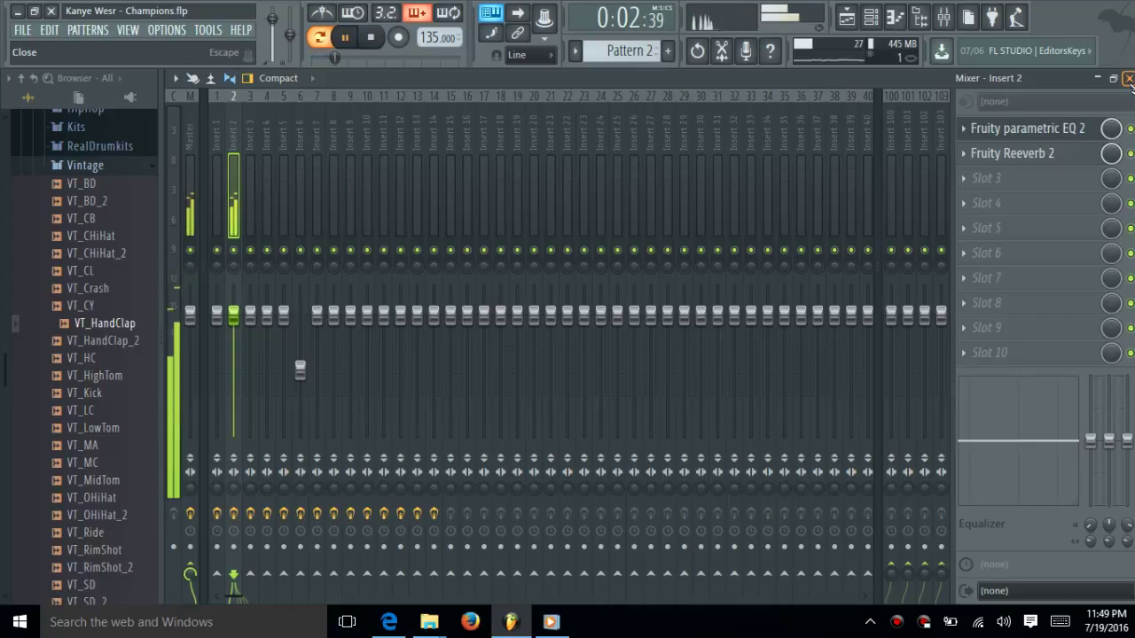
{"action": "left_click", "coordinate": [1128, 78]}
{"action": "key", "text": "space"}
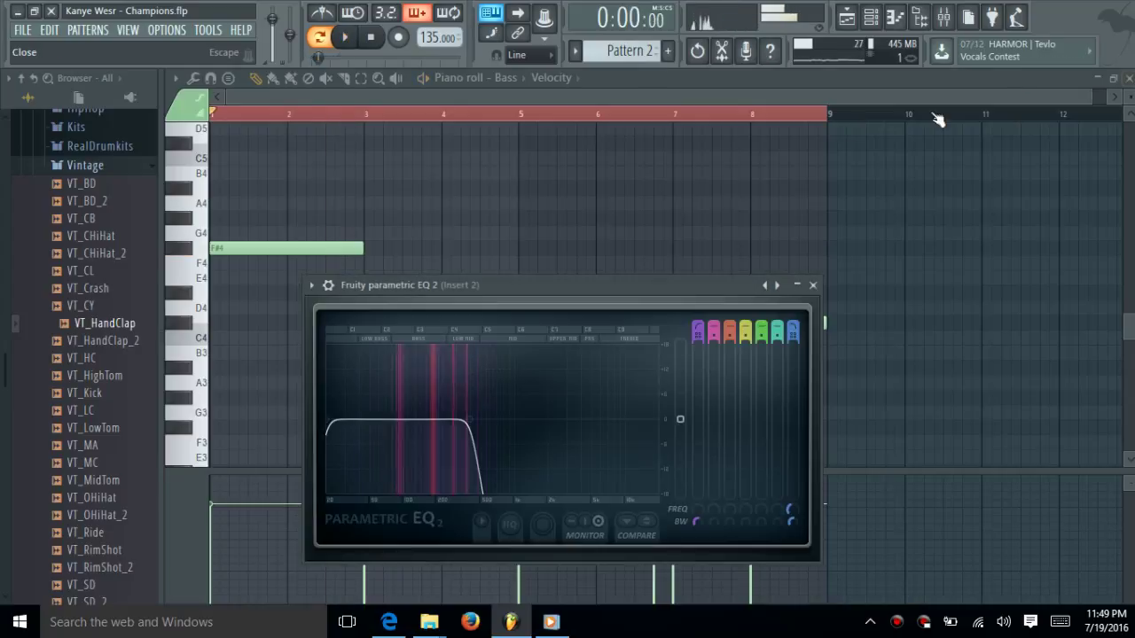
{"action": "left_click", "coordinate": [812, 285]}
{"action": "left_click", "coordinate": [1128, 78]}
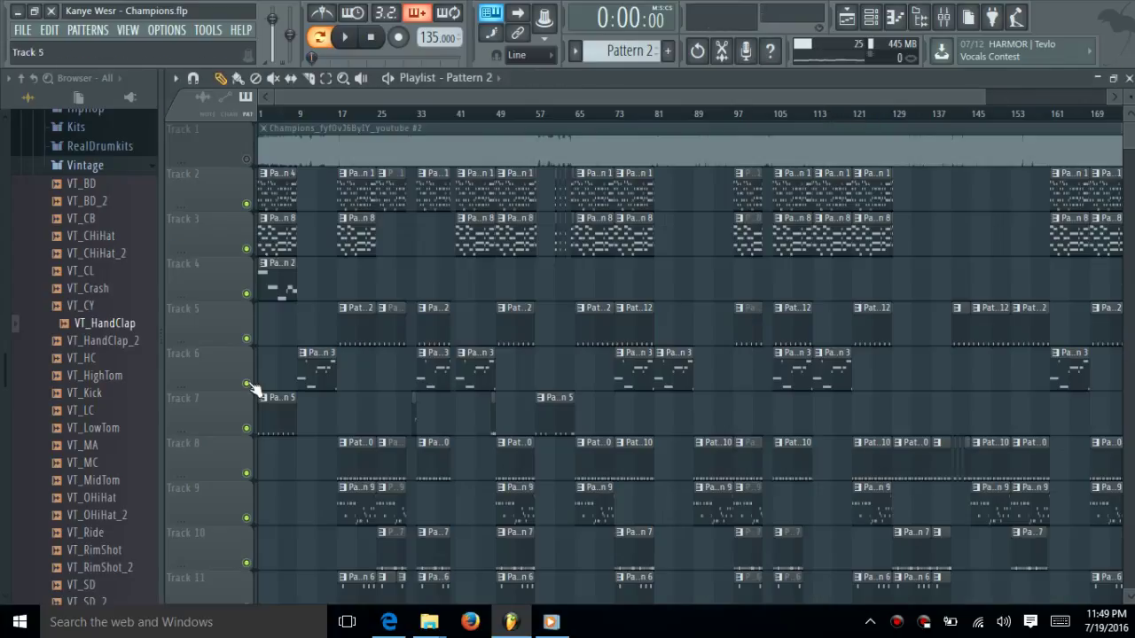
Step: Open the Pattern 5 clip on Track 7, view all its MB Hit (7) notes, and audition the pattern and its C5 key
{"action": "double_click", "coordinate": [268, 407]}
{"action": "left_click_drag", "start_coordinate": [580, 95], "coordinate": [1052, 95]}
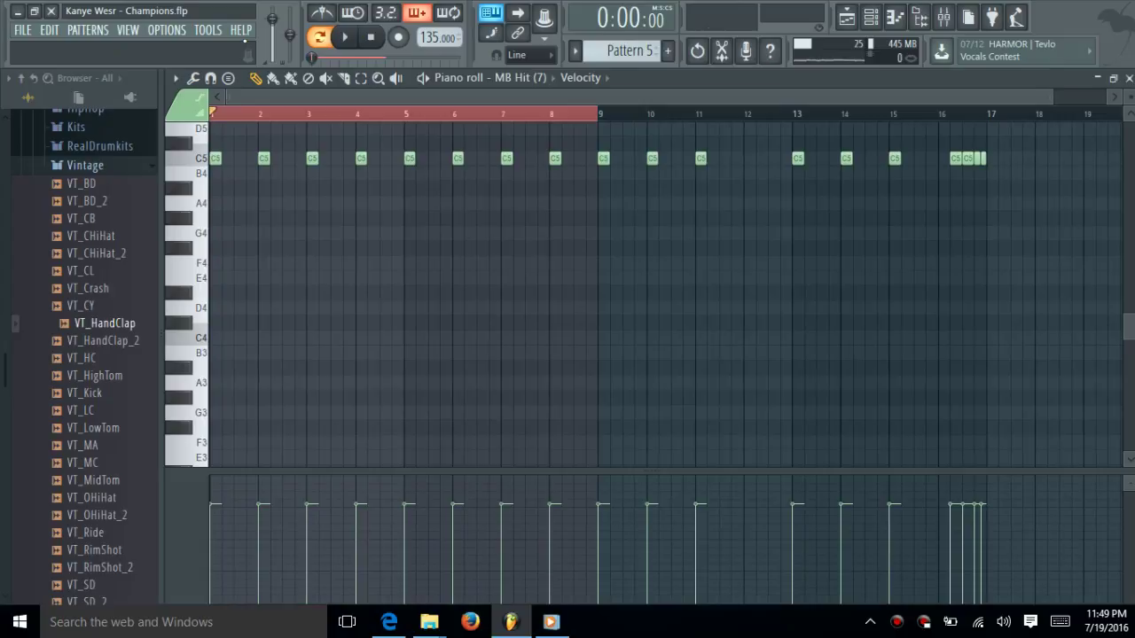
{"action": "left_click", "coordinate": [354, 36]}
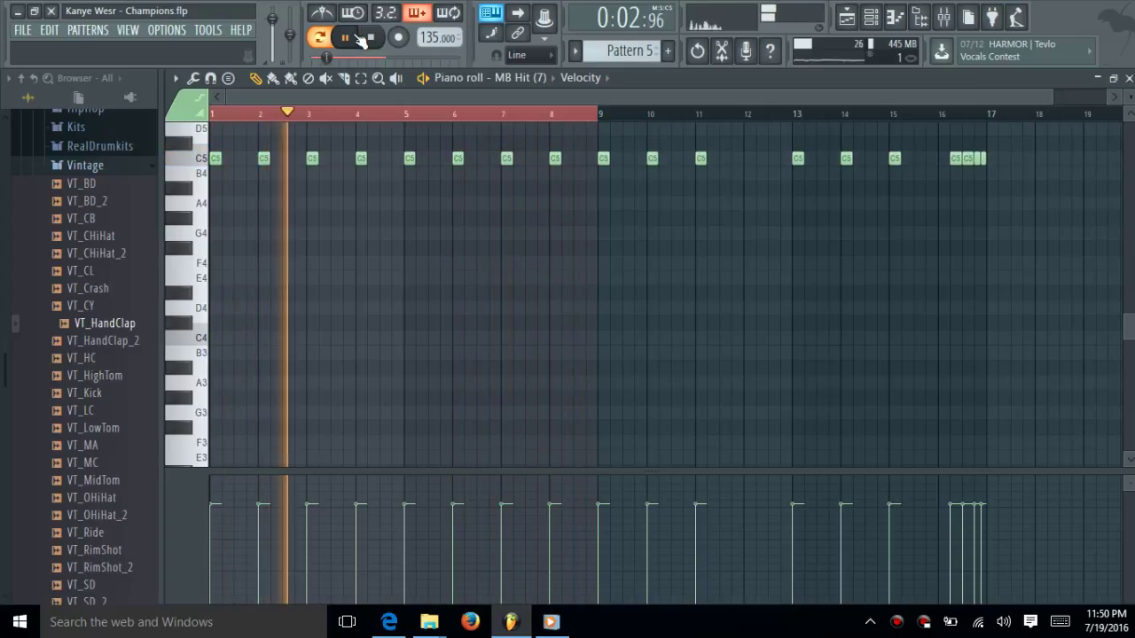
{"action": "left_click", "coordinate": [370, 37]}
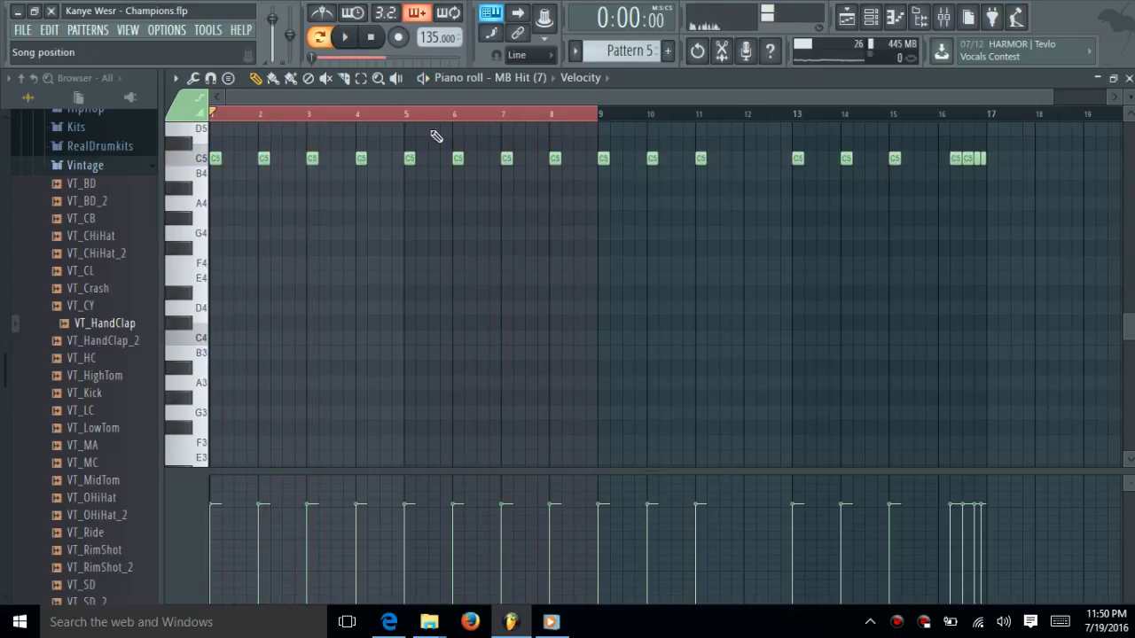
{"action": "left_click", "coordinate": [205, 165]}
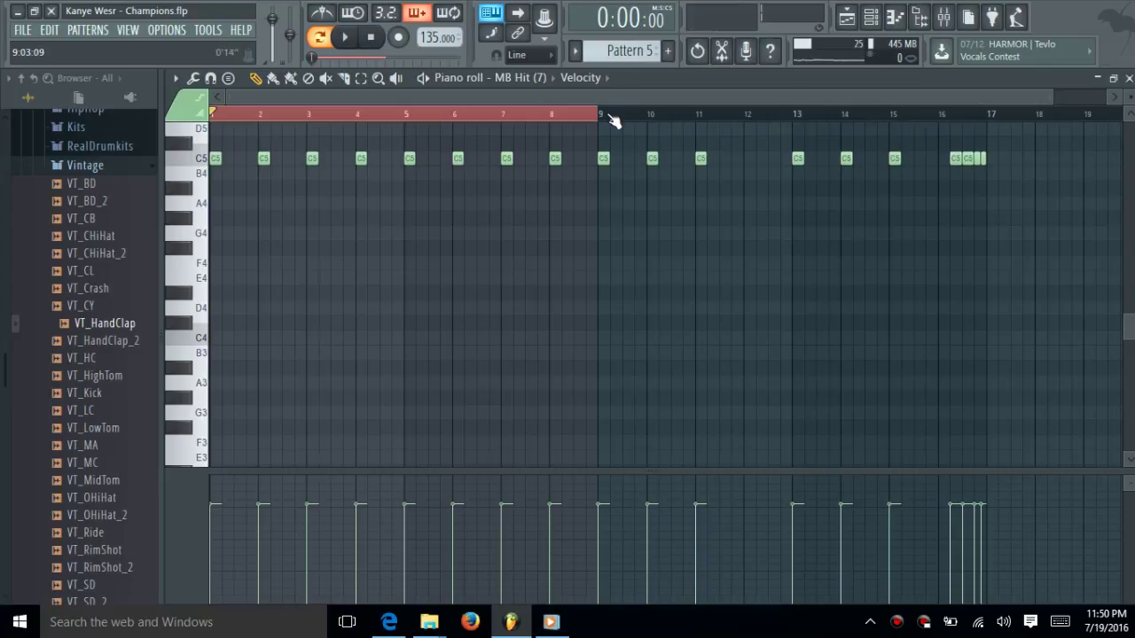
Step: Check the Fruity Reeverb 2 effect on mixer track Insert 5 and return to the MB Hit (7) piano roll
{"action": "left_click", "coordinate": [943, 17]}
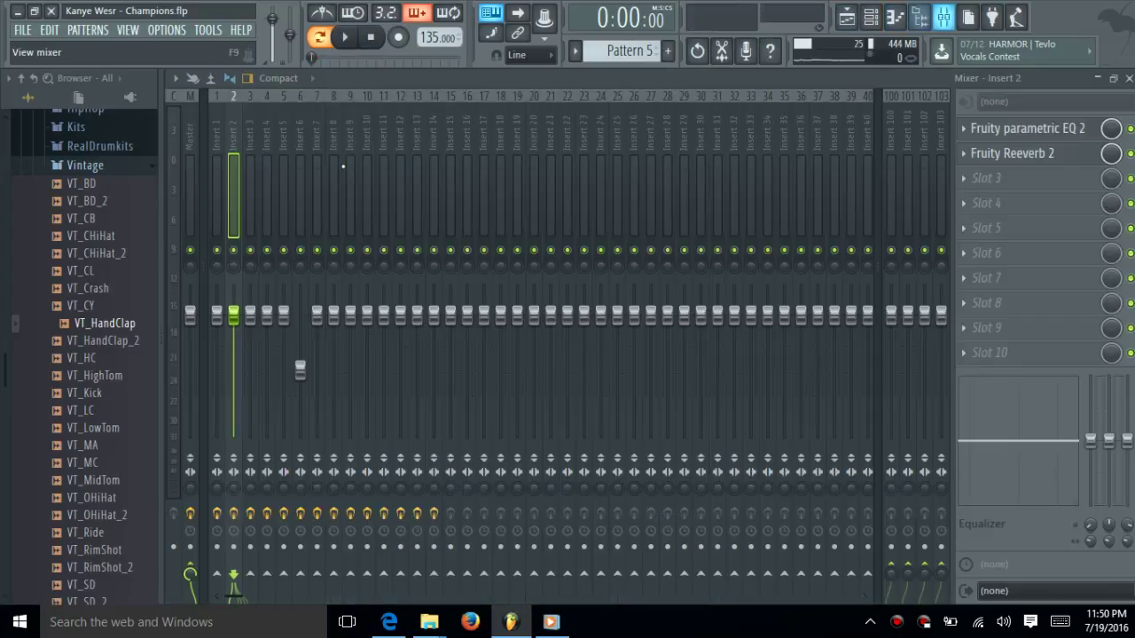
{"action": "left_click", "coordinate": [283, 195]}
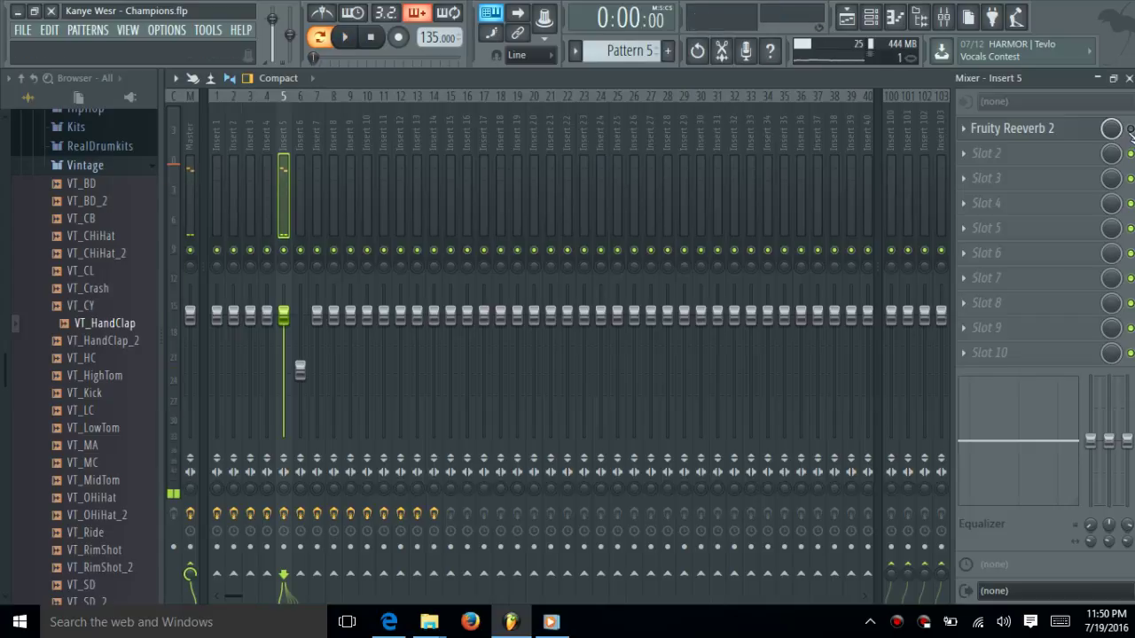
{"action": "left_click", "coordinate": [1129, 78]}
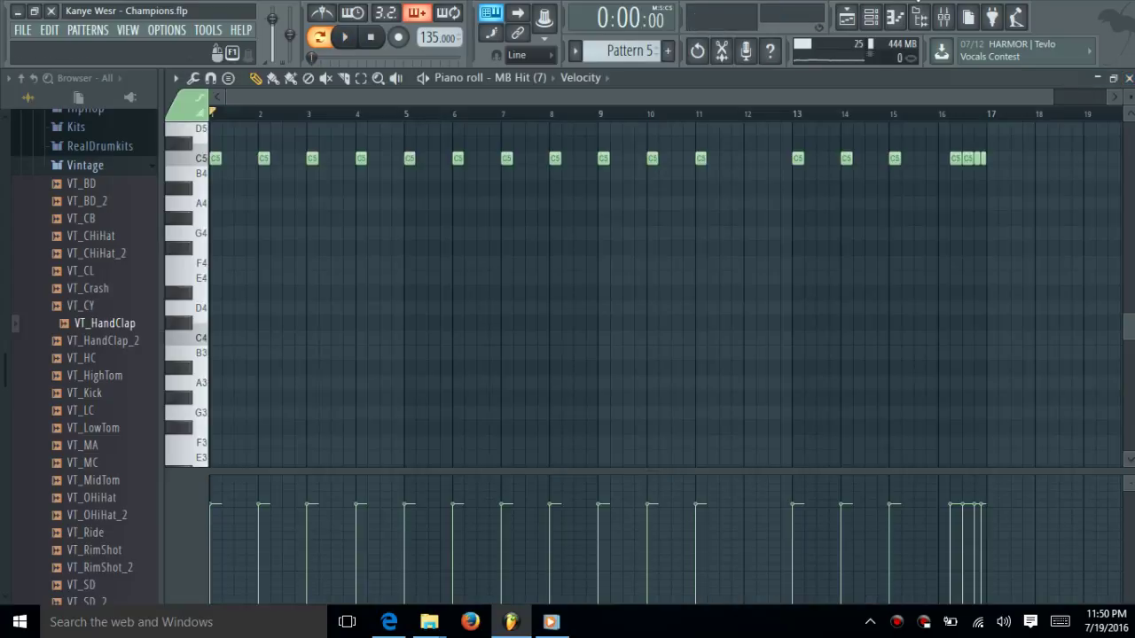
Step: Check the MB Hit (7) channel's sampler settings from the channel rack and close them
{"action": "left_click", "coordinate": [870, 17]}
{"action": "left_click", "coordinate": [310, 502]}
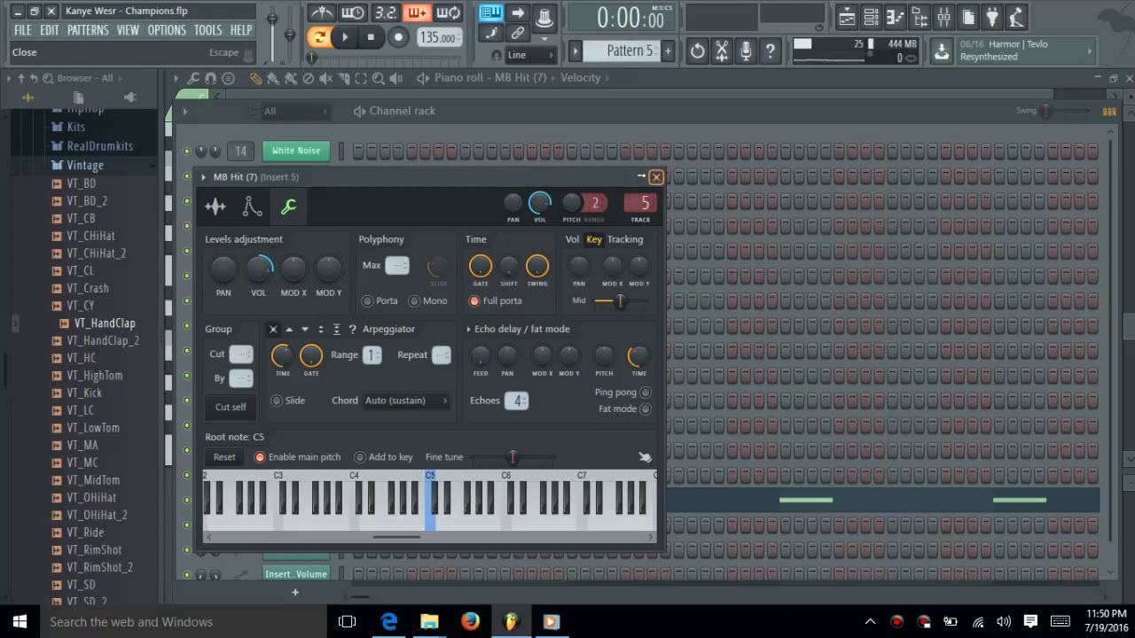
{"action": "left_click", "coordinate": [656, 176]}
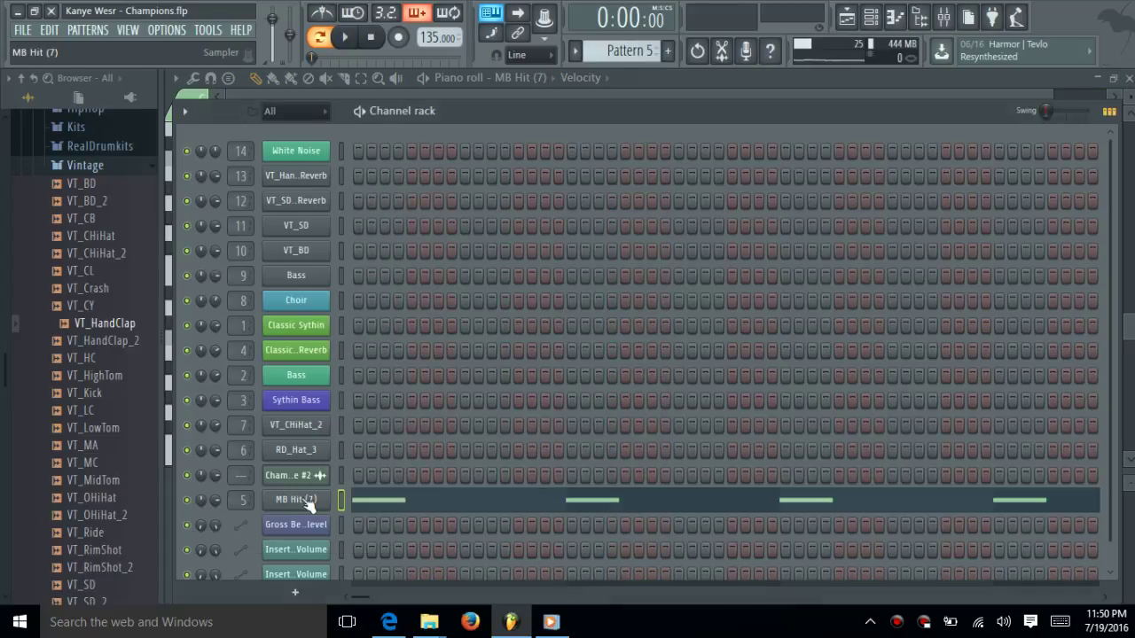
Step: View the VT_SD channel's sample settings, then close them and the piano roll to return to the playlist
{"action": "left_click", "coordinate": [297, 226]}
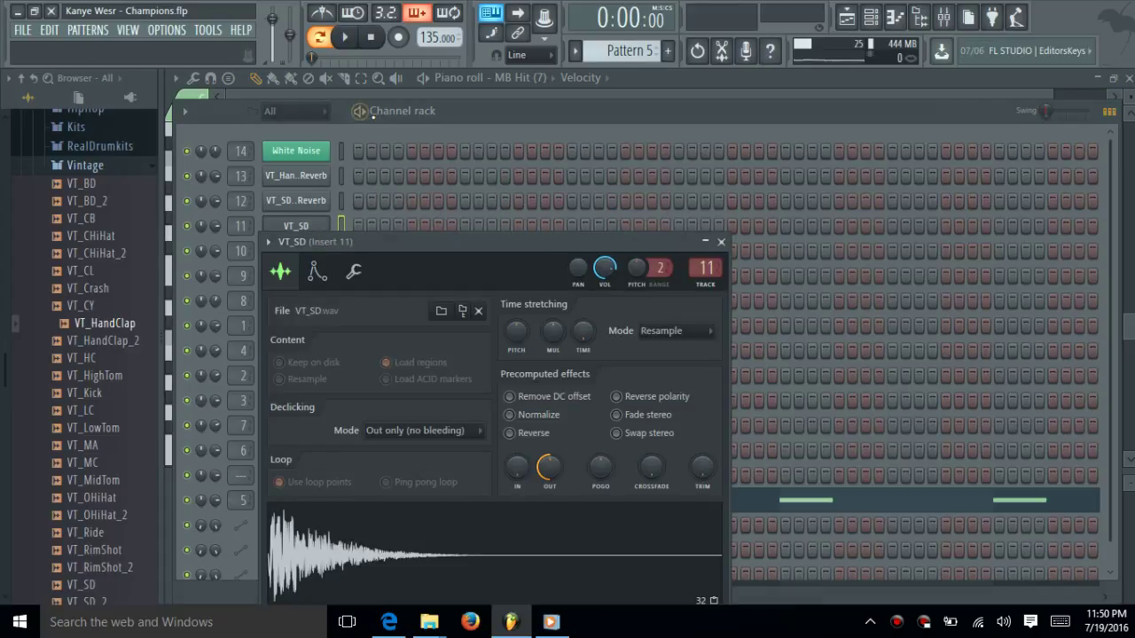
{"action": "left_click", "coordinate": [379, 127]}
{"action": "left_click", "coordinate": [895, 16]}
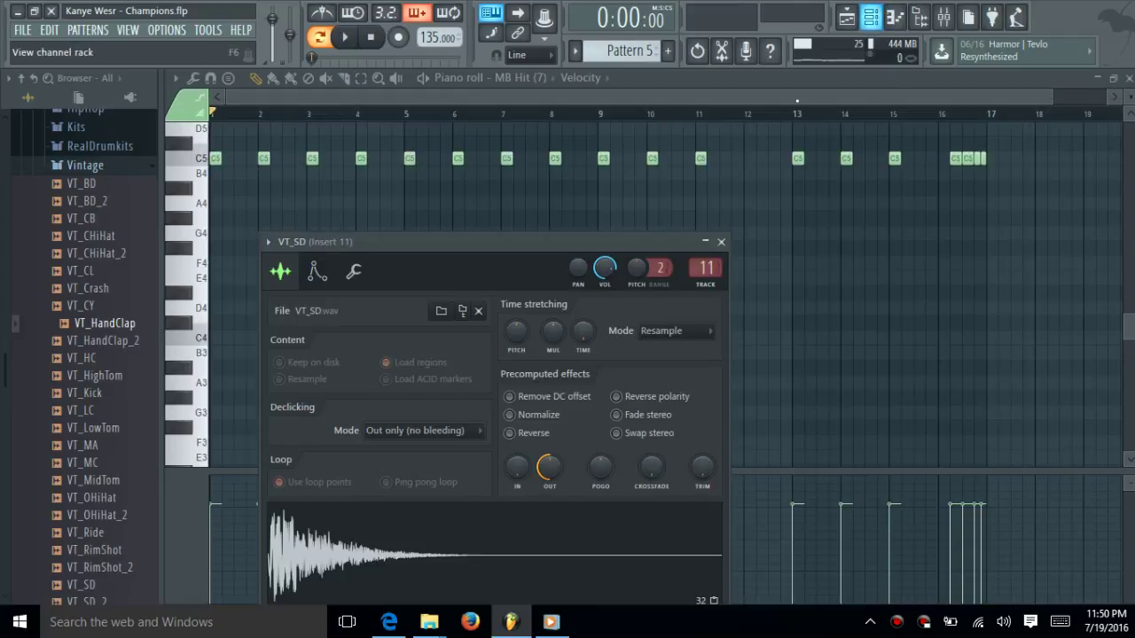
{"action": "left_click", "coordinate": [1128, 78]}
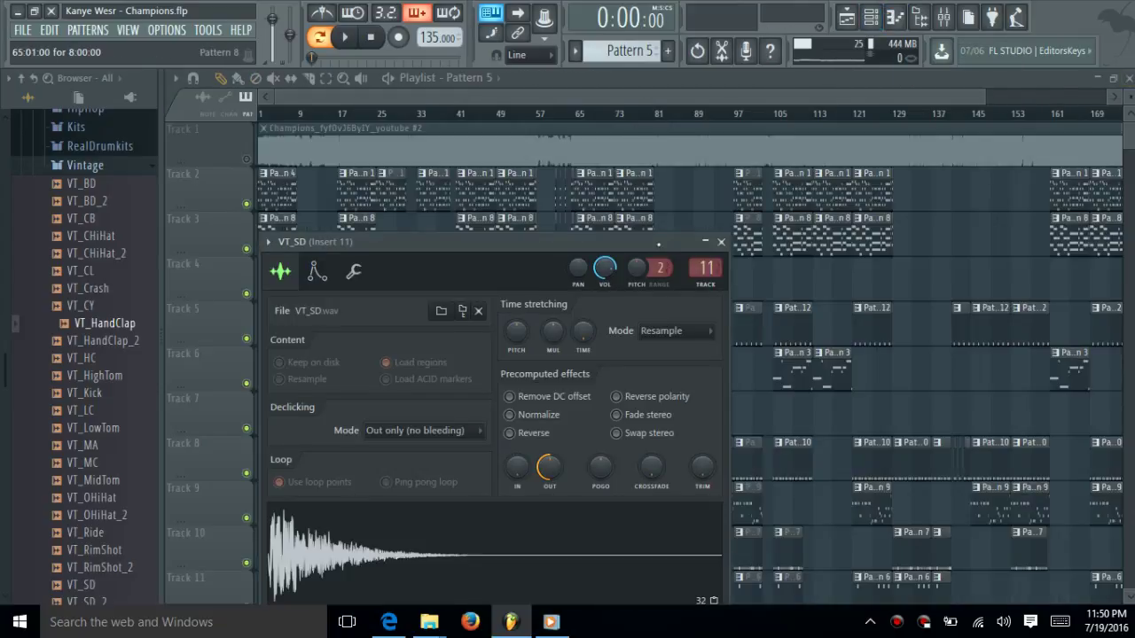
{"action": "left_click", "coordinate": [722, 242]}
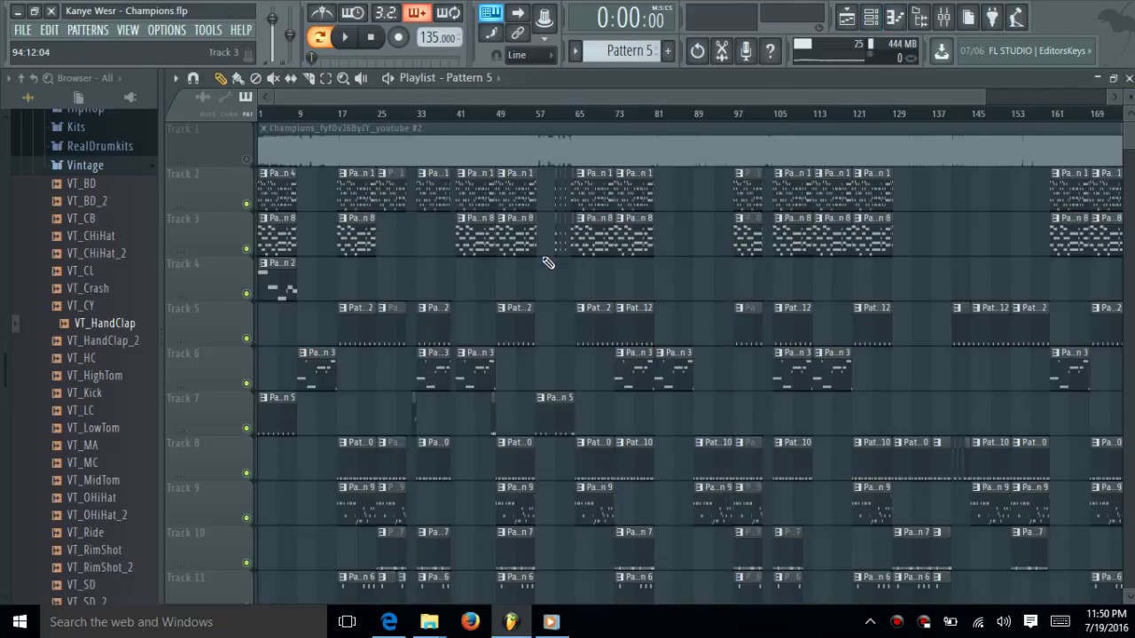
Step: Open the Pattern 8 clip on Track 3 and play its Choir notes
{"action": "double_click", "coordinate": [351, 240]}
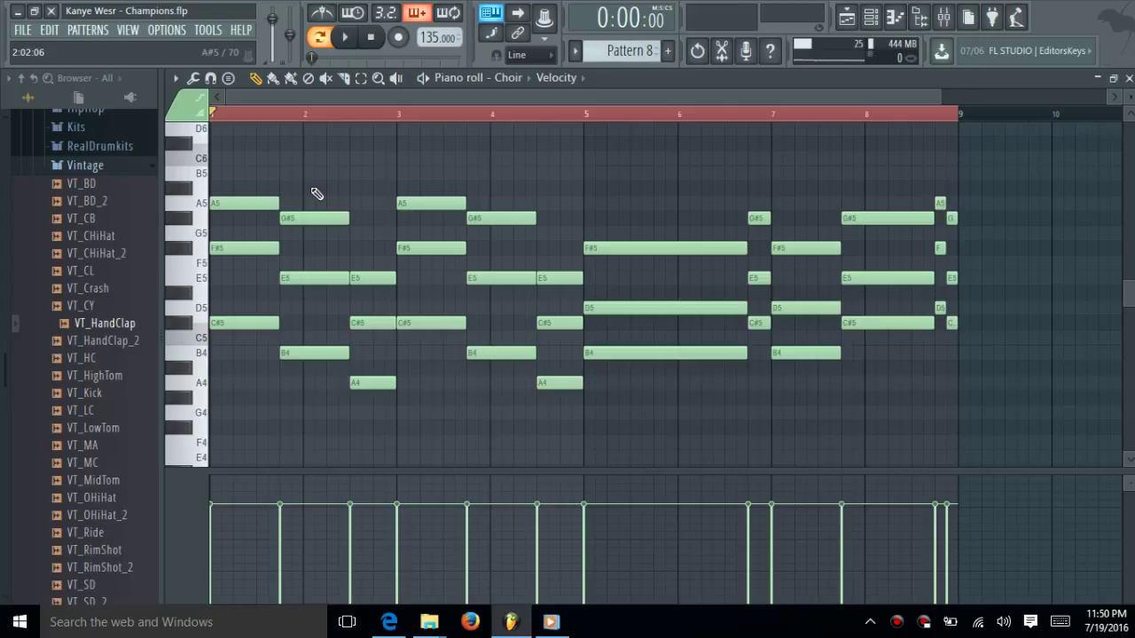
{"action": "key", "text": "space"}
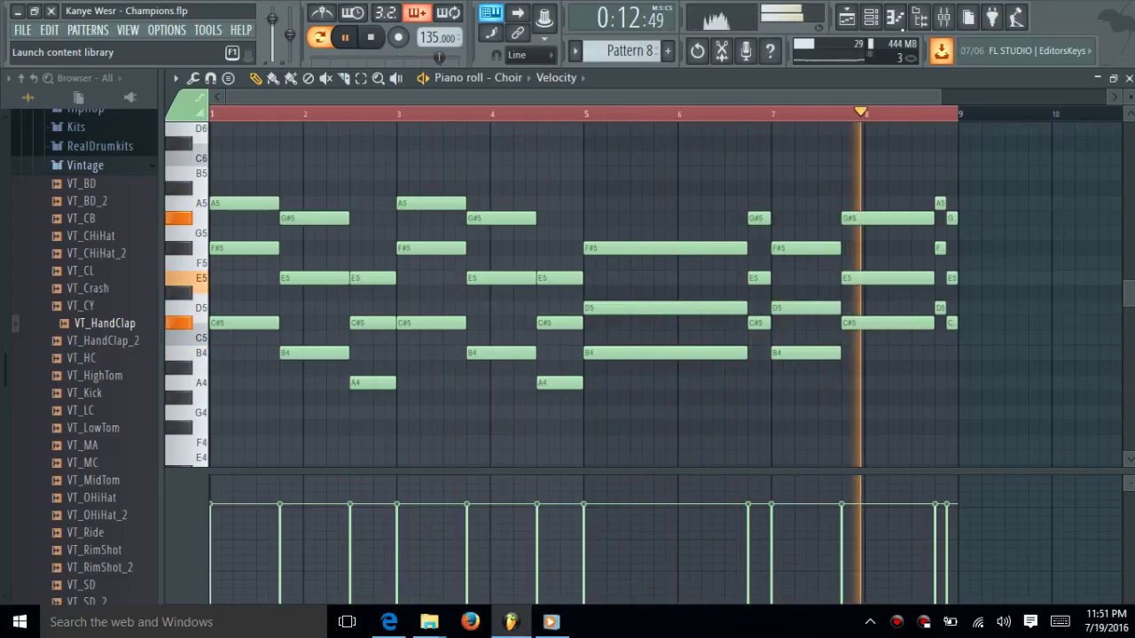
Step: Examine the Choir's effects chain on mixer track Insert 8 while starting and stopping Pattern 8
{"action": "left_click", "coordinate": [943, 17]}
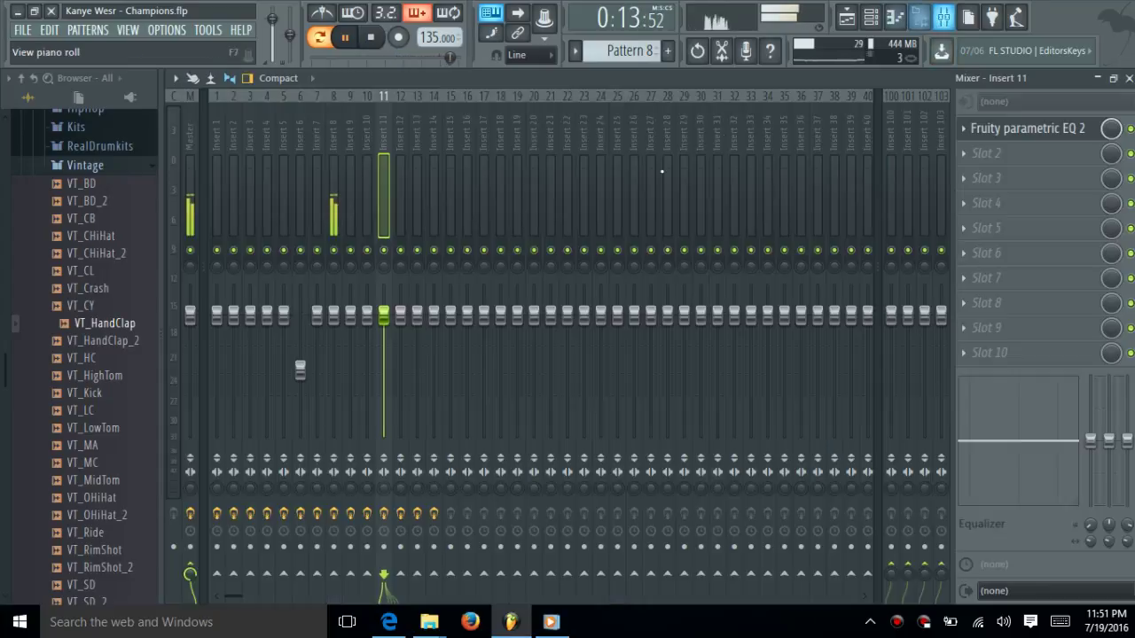
{"action": "key", "text": "space"}
{"action": "left_click", "coordinate": [339, 213]}
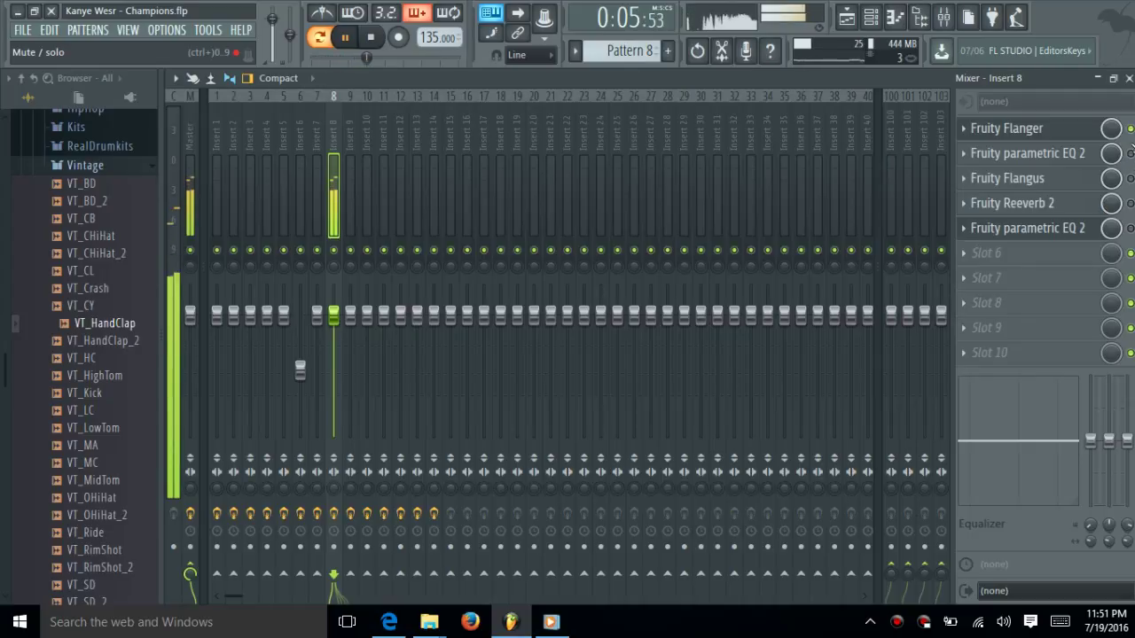
{"action": "key", "text": "space"}
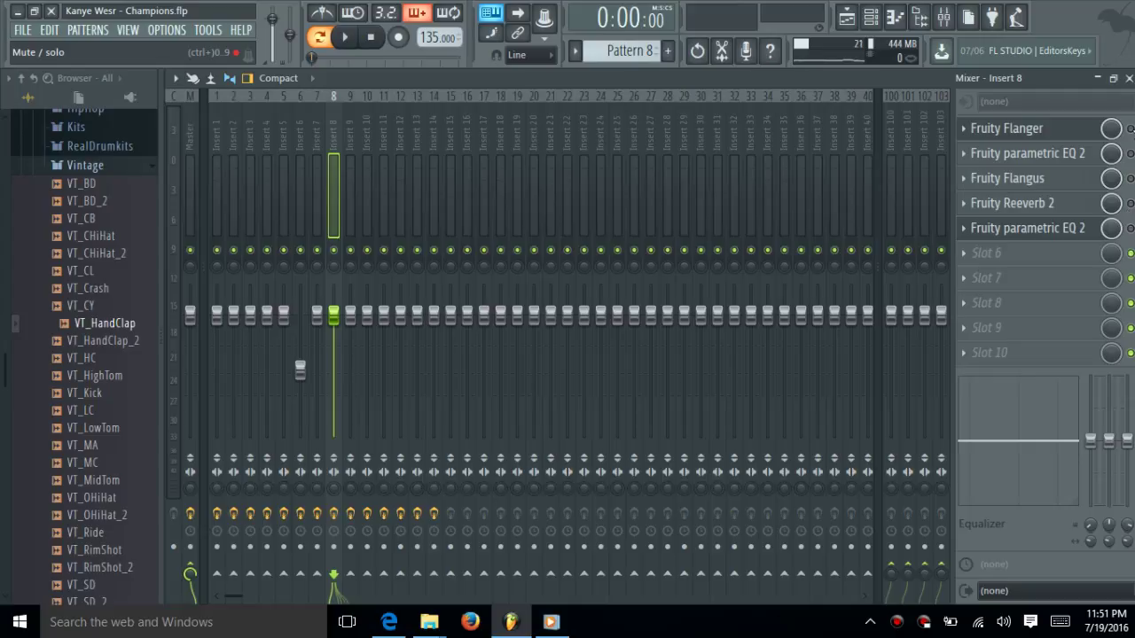
{"action": "key", "text": "space"}
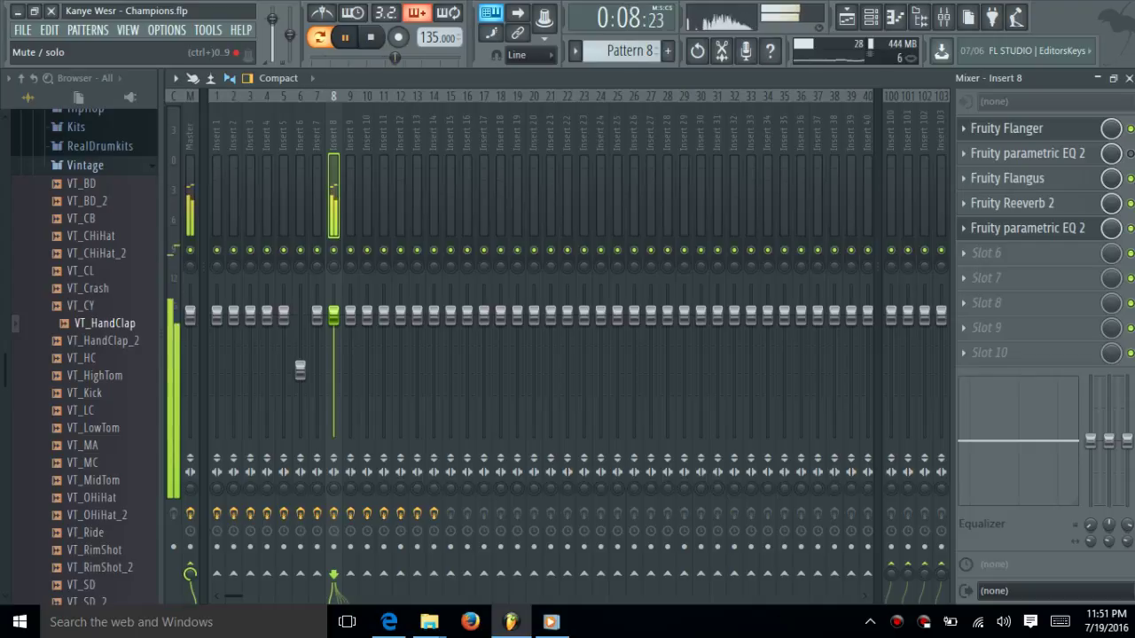
Step: Inspect the Choir channel's 3x Osc settings while Pattern 8 plays, then close them and stop playback
{"action": "left_click", "coordinate": [848, 16]}
{"action": "left_click", "coordinate": [873, 18]}
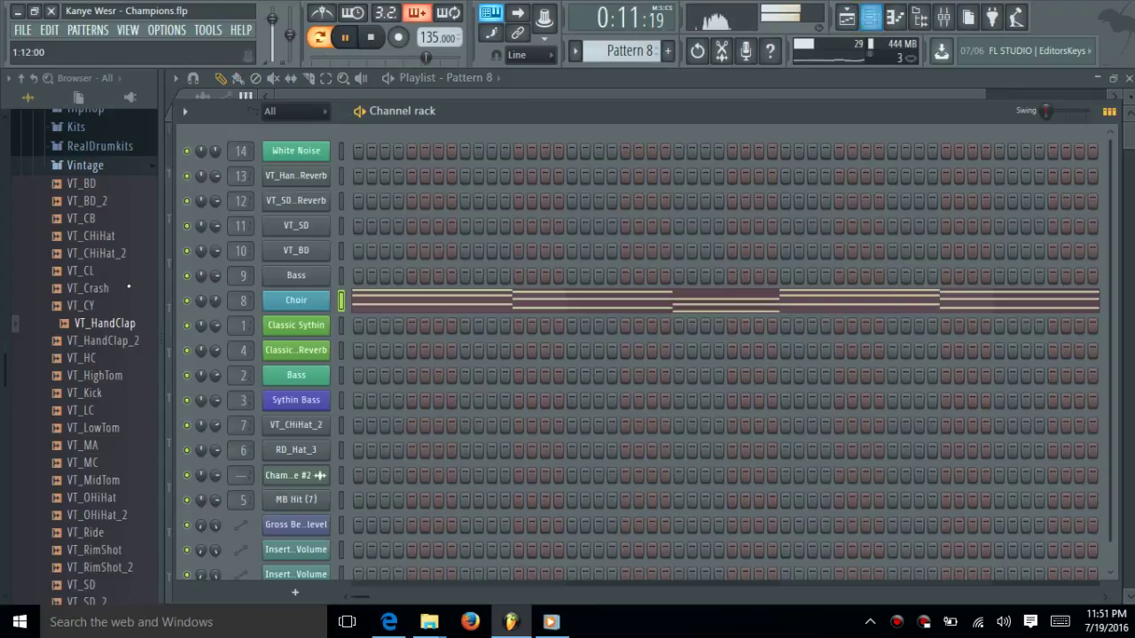
{"action": "left_click", "coordinate": [286, 301]}
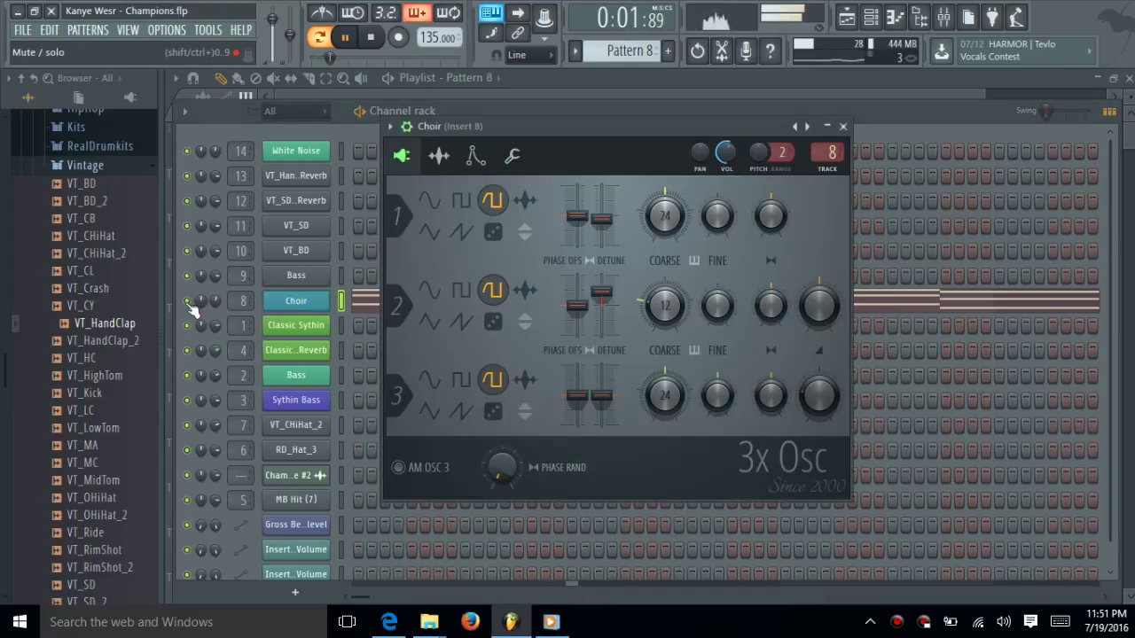
{"action": "key", "text": "Escape"}
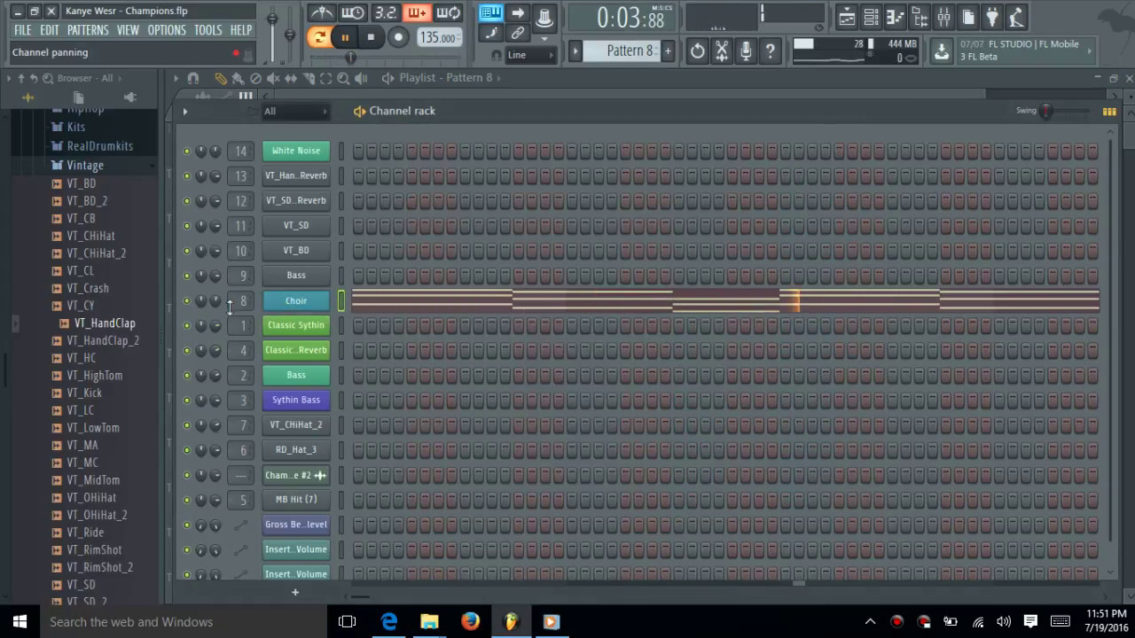
{"action": "left_click", "coordinate": [307, 308]}
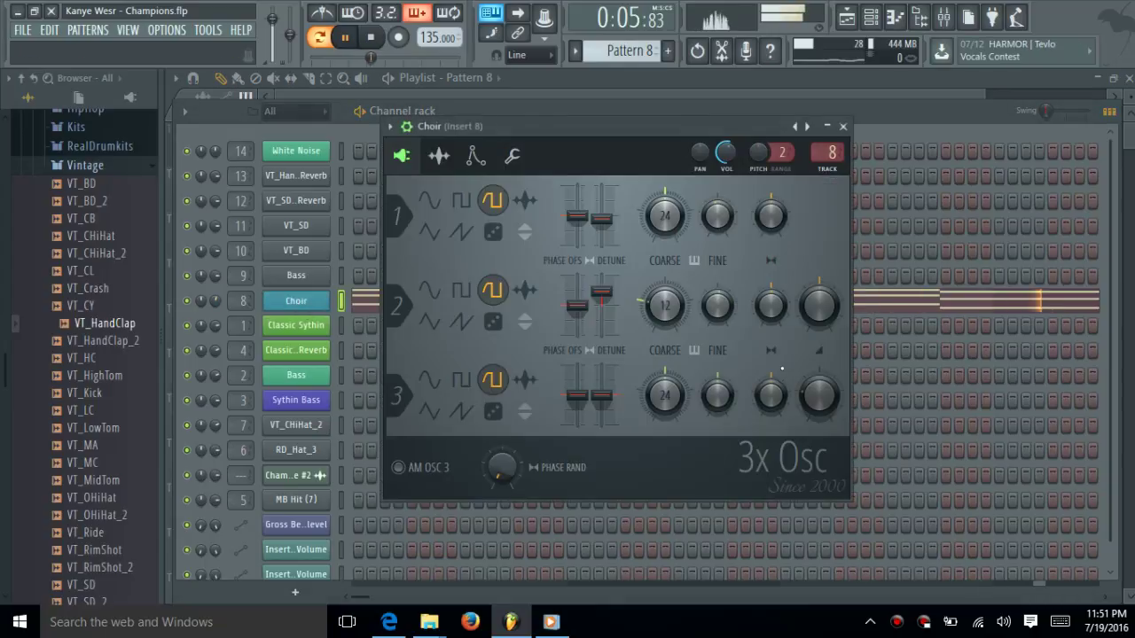
{"action": "left_click", "coordinate": [842, 125]}
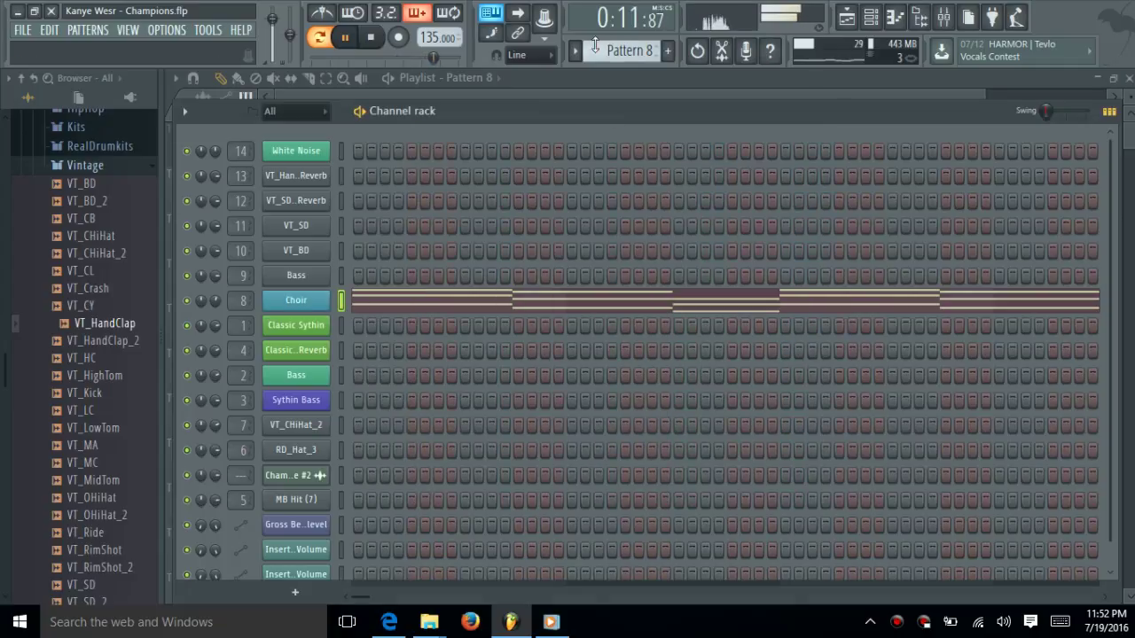
{"action": "left_click", "coordinate": [383, 42]}
Step: Switch to Pattern 2 and on to Pattern 4, audition it briefly, and view the Classic Sythin With Reverb 3x Osc settings
{"action": "left_click", "coordinate": [575, 51]}
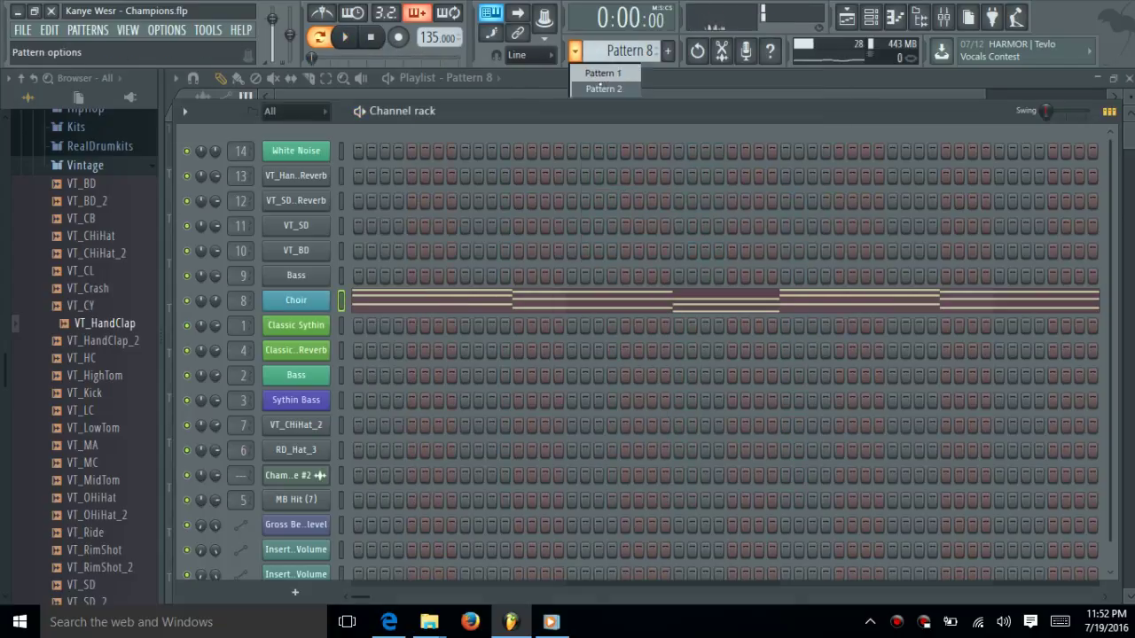
{"action": "left_click", "coordinate": [603, 89]}
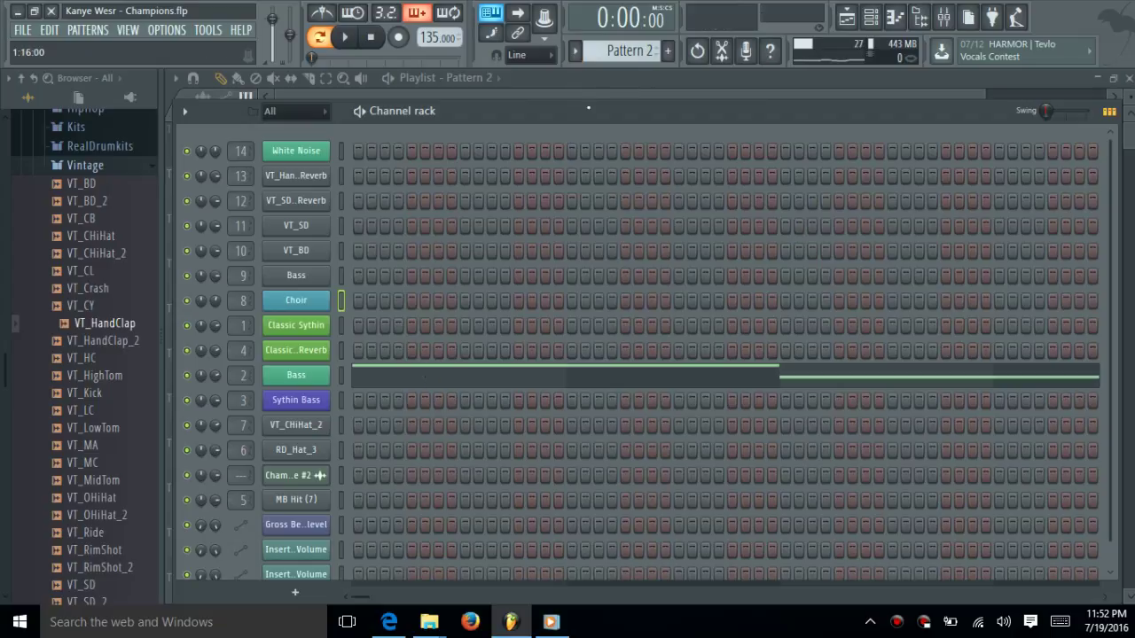
{"action": "left_click", "coordinate": [574, 50]}
{"action": "left_click", "coordinate": [599, 118]}
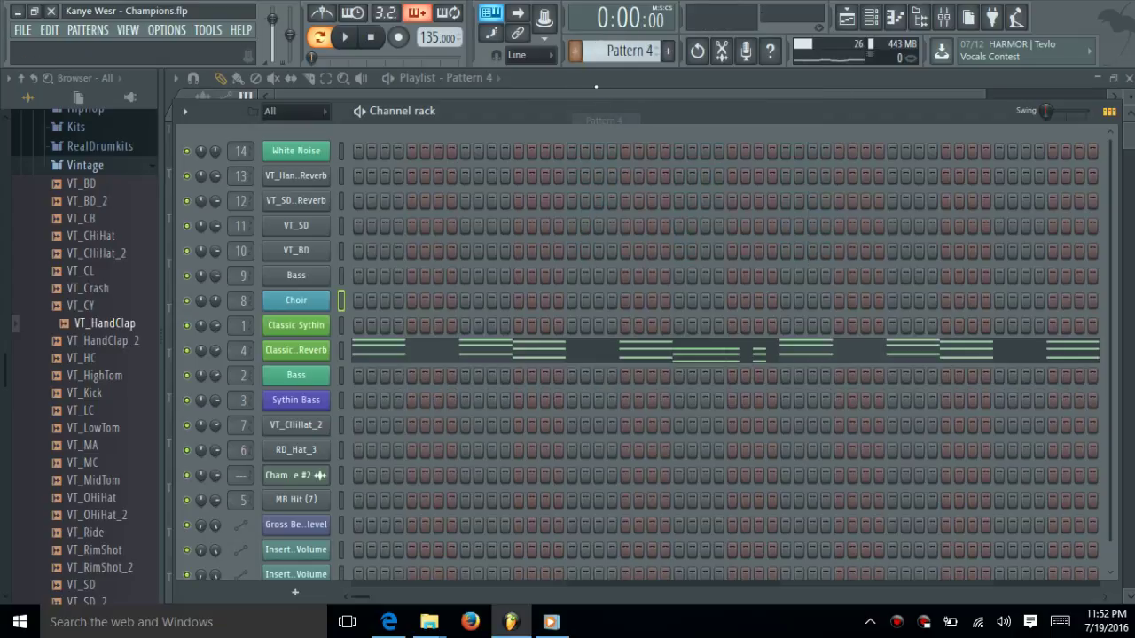
{"action": "key", "text": "space"}
{"action": "key", "text": "space"}
{"action": "left_click", "coordinate": [303, 351]}
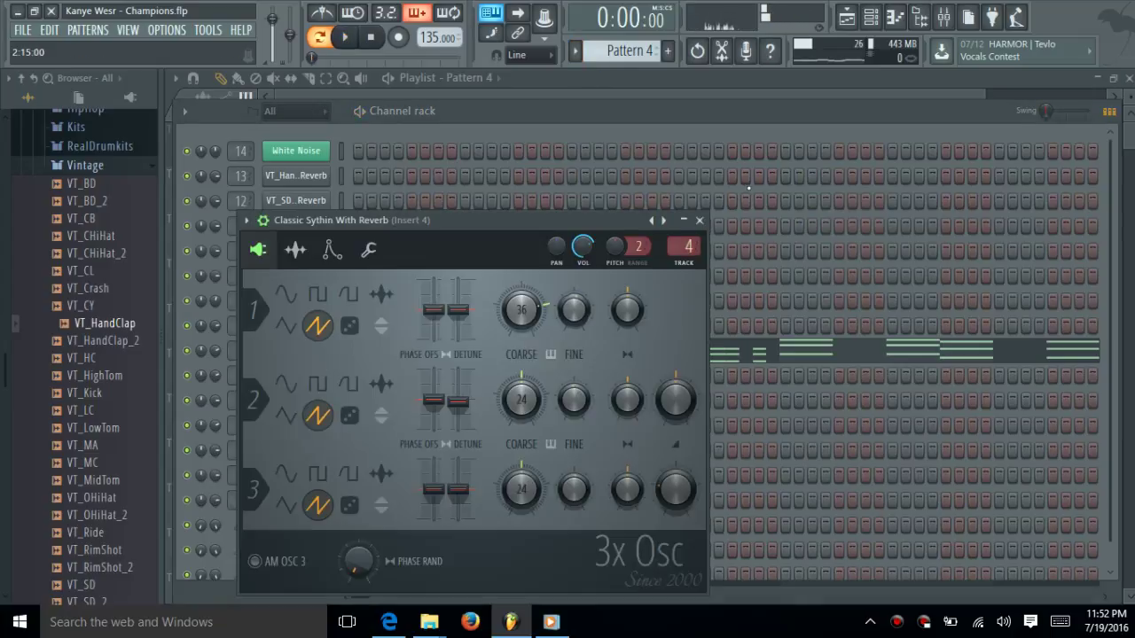
{"action": "left_click", "coordinate": [700, 220]}
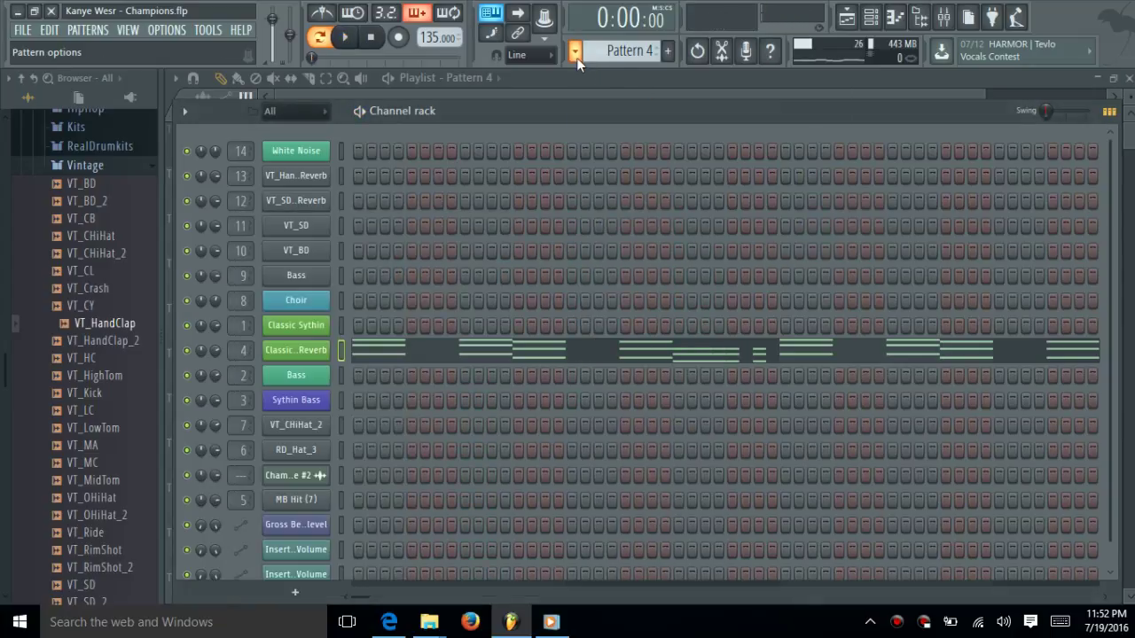
Step: Select Pattern 5, listen to its MB Hit (7) notes in the piano roll, and return to the channel rack
{"action": "left_click", "coordinate": [575, 51]}
{"action": "left_click", "coordinate": [605, 138]}
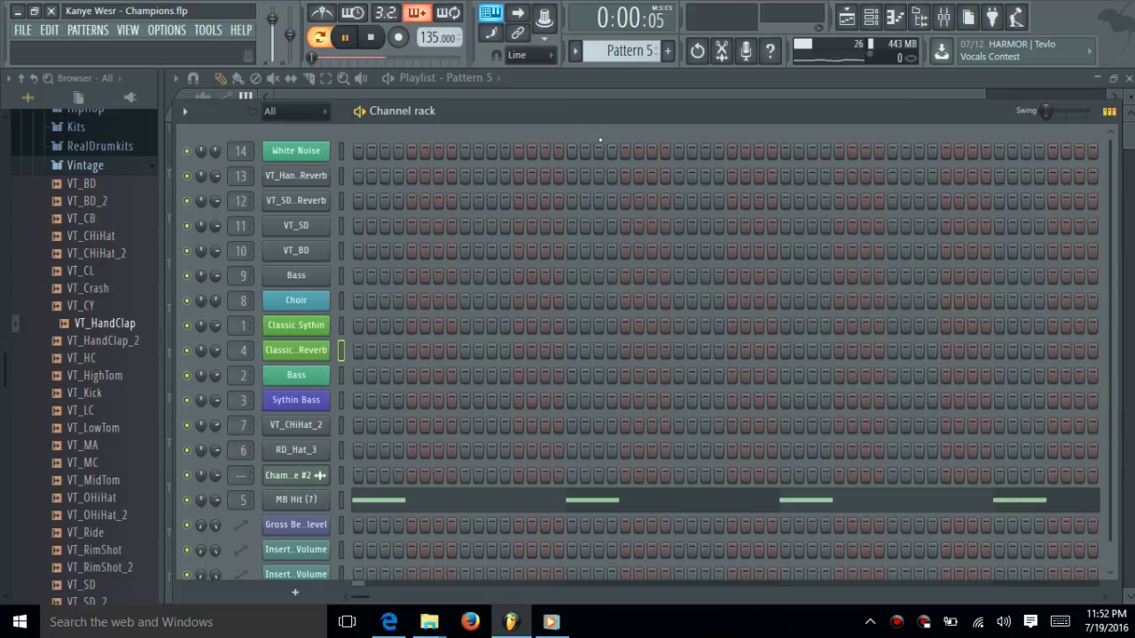
{"action": "key", "text": "space"}
{"action": "left_click", "coordinate": [671, 499]}
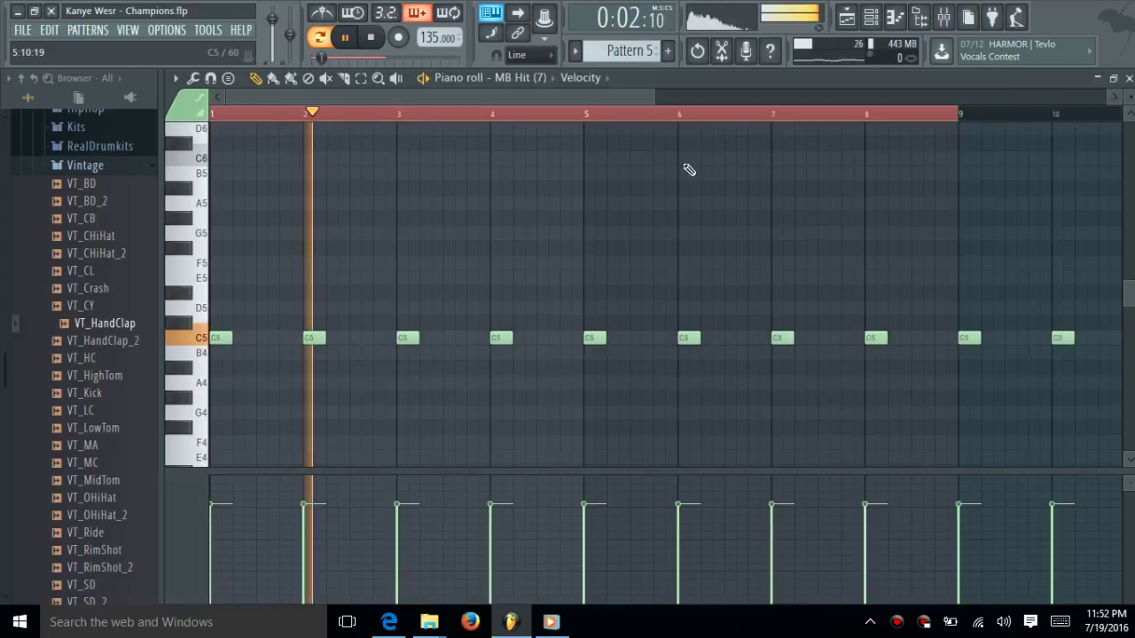
{"action": "key", "text": "space"}
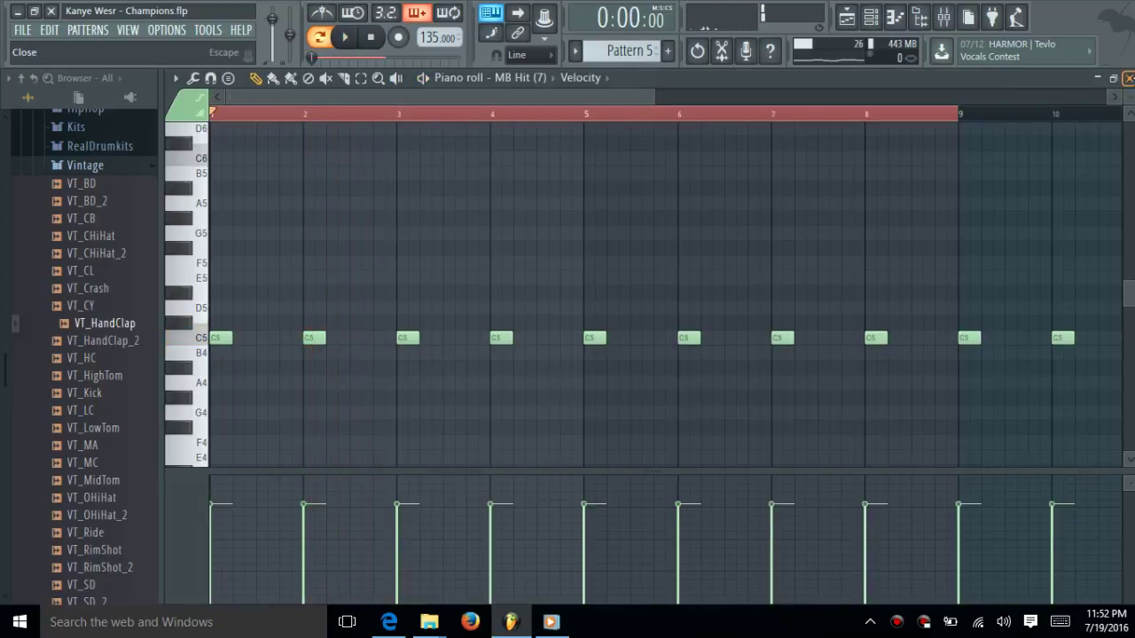
{"action": "left_click", "coordinate": [1128, 78]}
Step: Flip through Patterns 7, 6, 4 and 5 in the channel rack to compare which channels they use
{"action": "left_click", "coordinate": [575, 50]}
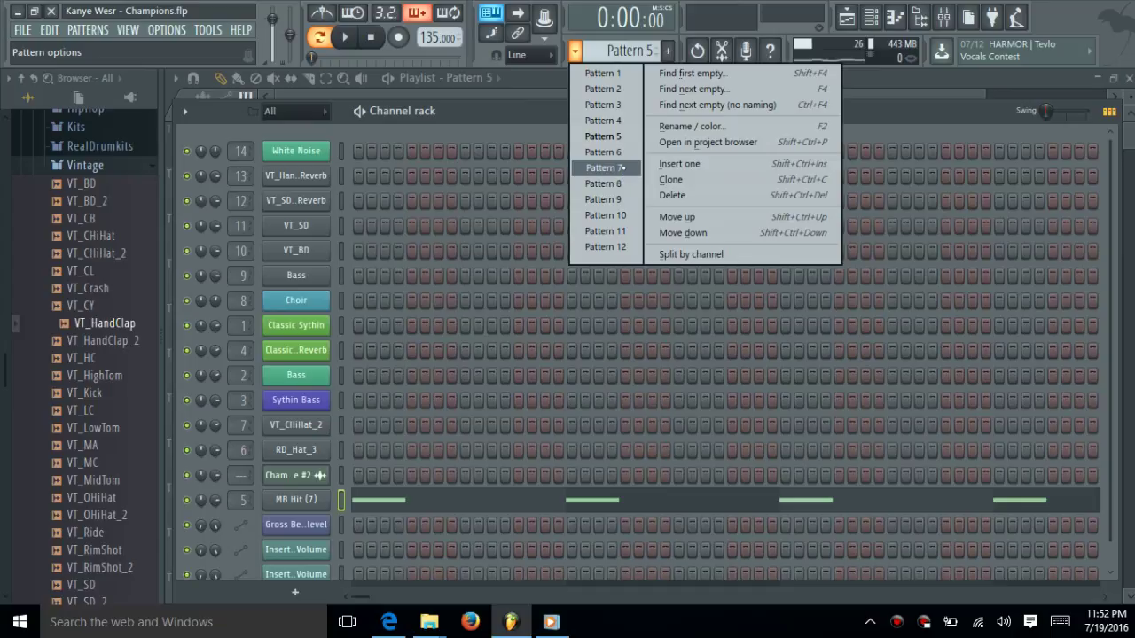
{"action": "left_click", "coordinate": [623, 167]}
{"action": "left_click", "coordinate": [575, 51]}
{"action": "left_click", "coordinate": [606, 151]}
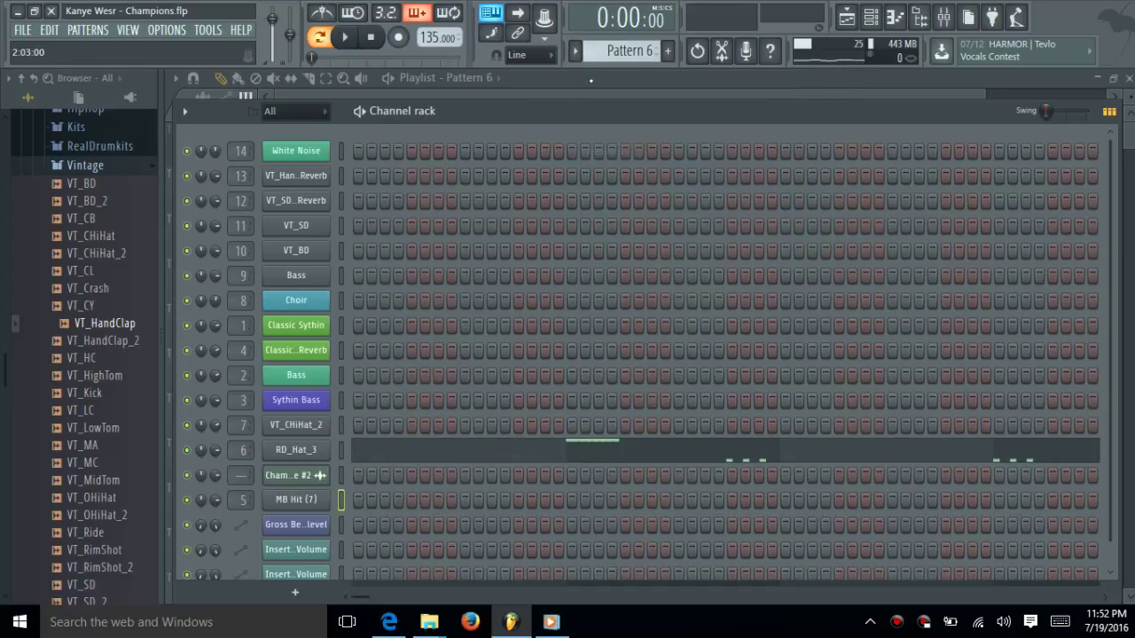
{"action": "left_click", "coordinate": [575, 51]}
{"action": "left_click", "coordinate": [598, 121]}
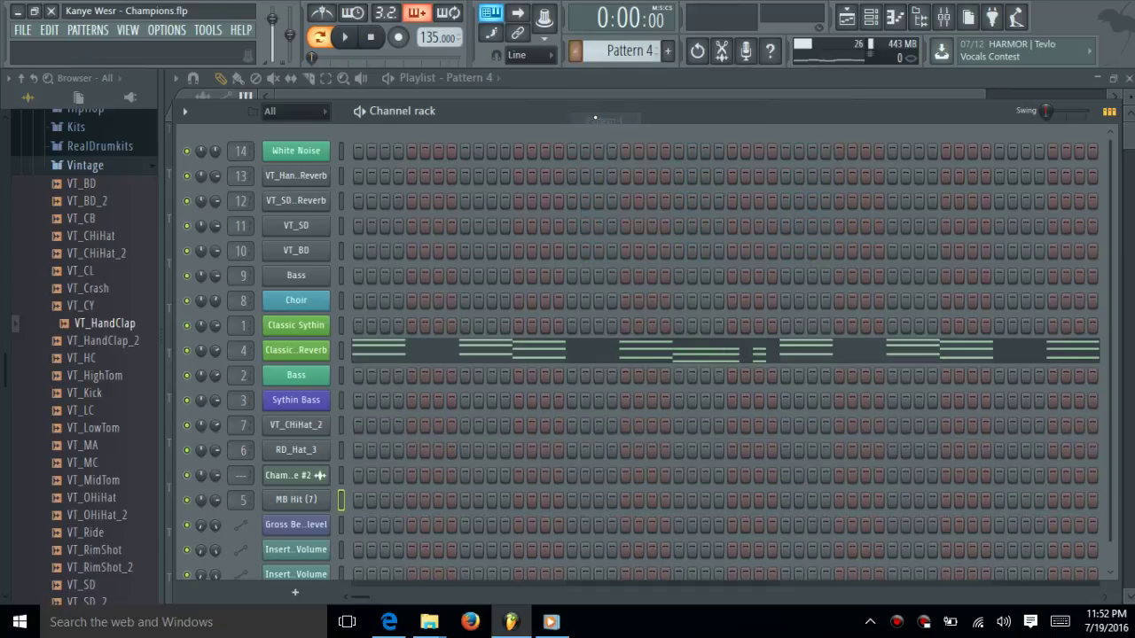
{"action": "left_click", "coordinate": [574, 53]}
{"action": "left_click", "coordinate": [597, 135]}
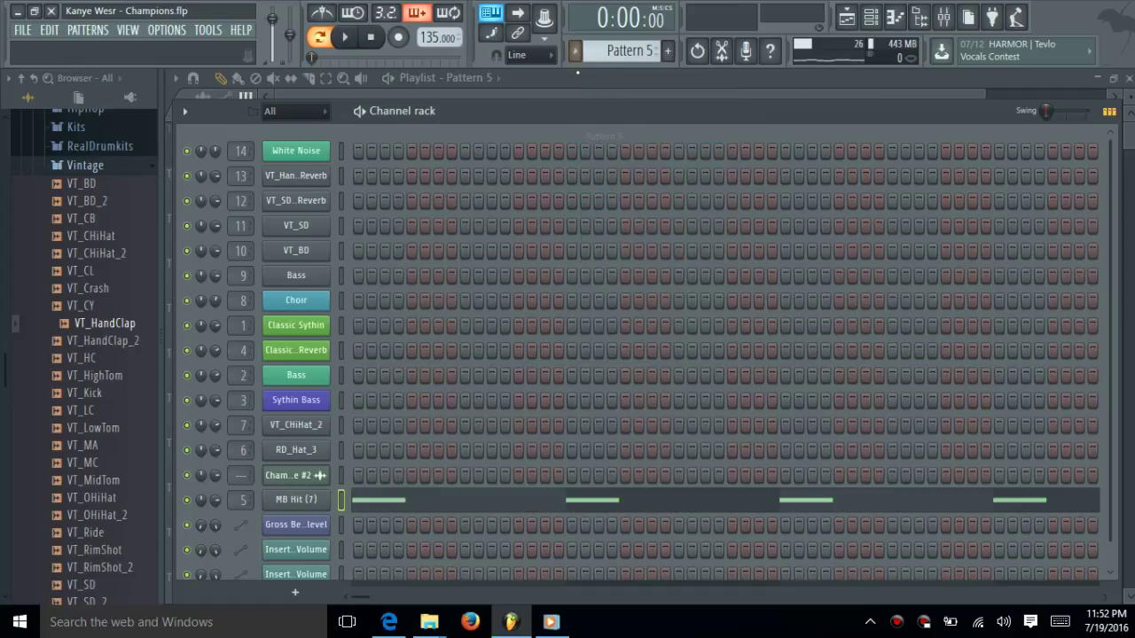
{"action": "left_click", "coordinate": [574, 51]}
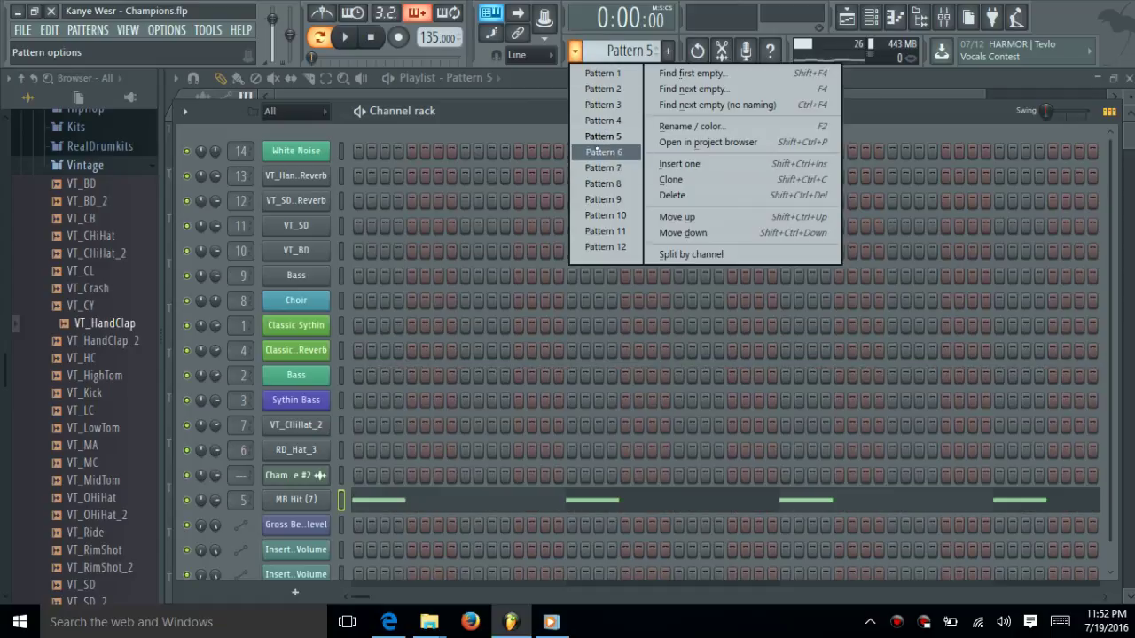
{"action": "left_click", "coordinate": [602, 151]}
{"action": "left_click", "coordinate": [575, 51]}
{"action": "left_click", "coordinate": [603, 138]}
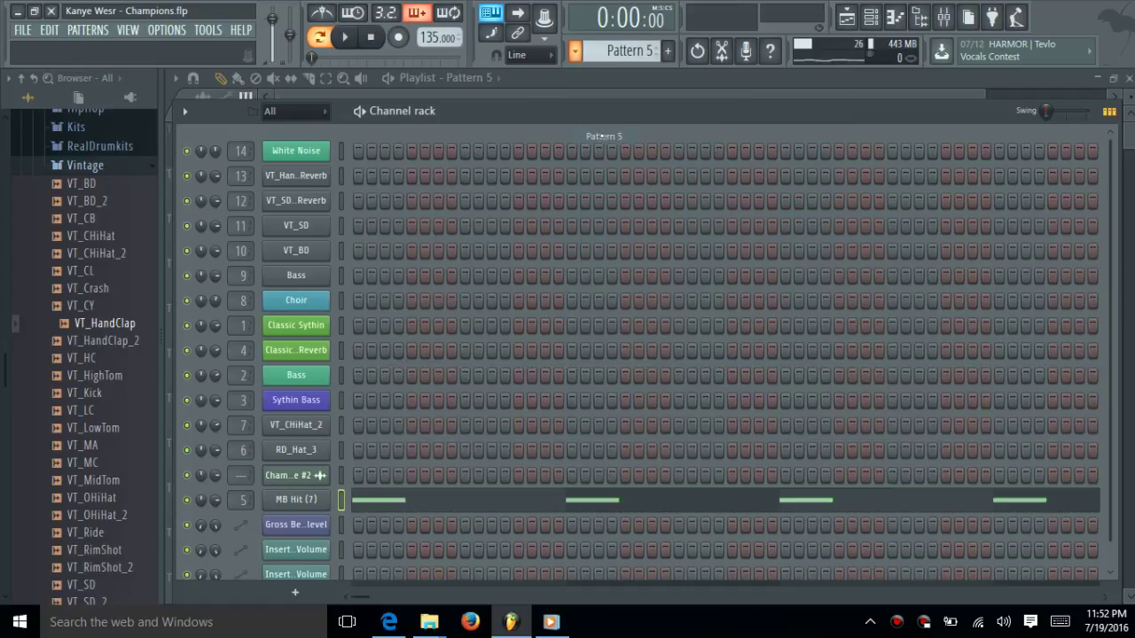
Step: Select Pattern 6, open the RD_Hat_3 piano roll, and fit all its C5 and F4 notes in view
{"action": "left_click", "coordinate": [574, 50]}
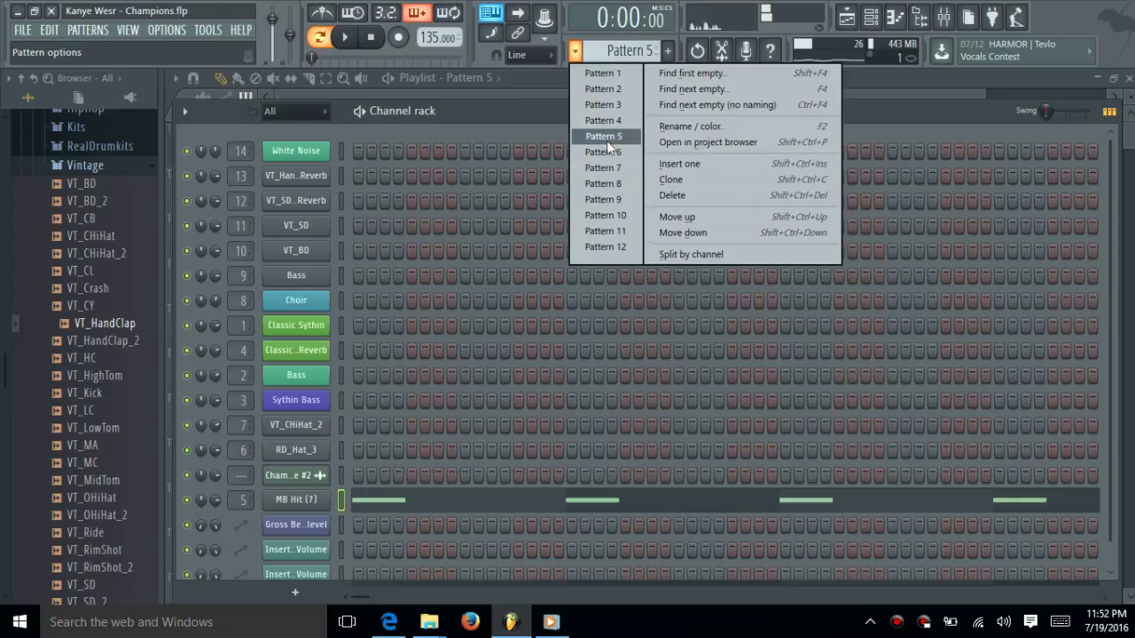
{"action": "left_click", "coordinate": [603, 152]}
{"action": "left_click", "coordinate": [622, 457]}
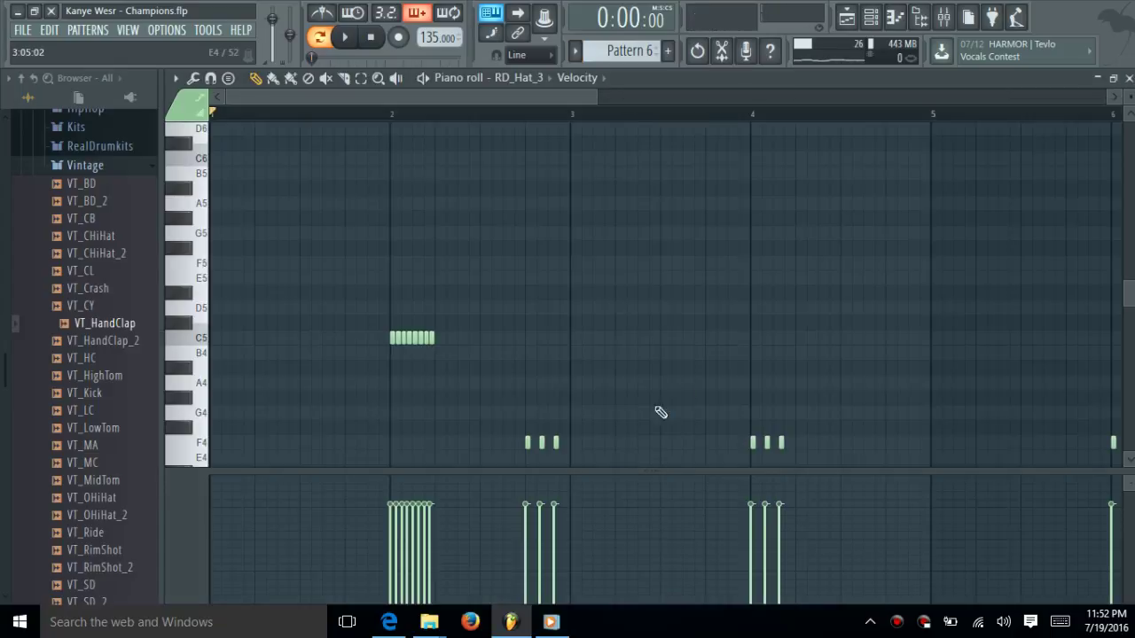
{"action": "left_click_drag", "start_coordinate": [594, 97], "coordinate": [885, 96]}
{"action": "scroll", "coordinate": [984, 238], "scroll_direction": "down", "scroll_amount": 2}
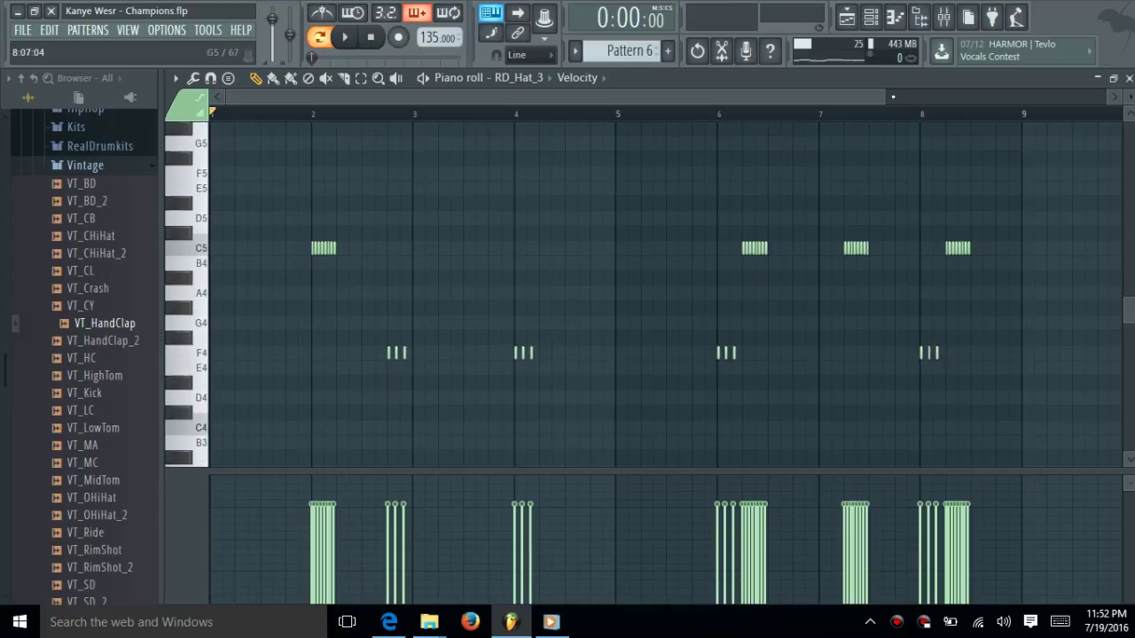
Step: Audition Pattern 6 through mixer Insert 6 with its four Fruity parametric EQ 2 effects on, bypassed, and re-enabled
{"action": "left_click", "coordinate": [944, 17]}
{"action": "key", "text": "space"}
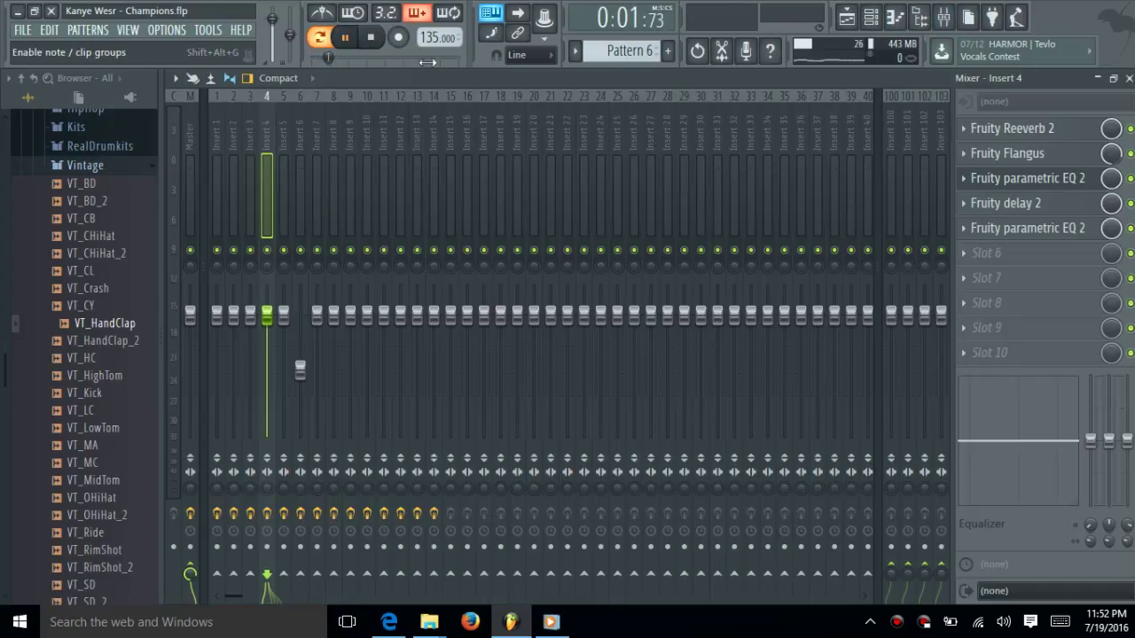
{"action": "left_click", "coordinate": [300, 199]}
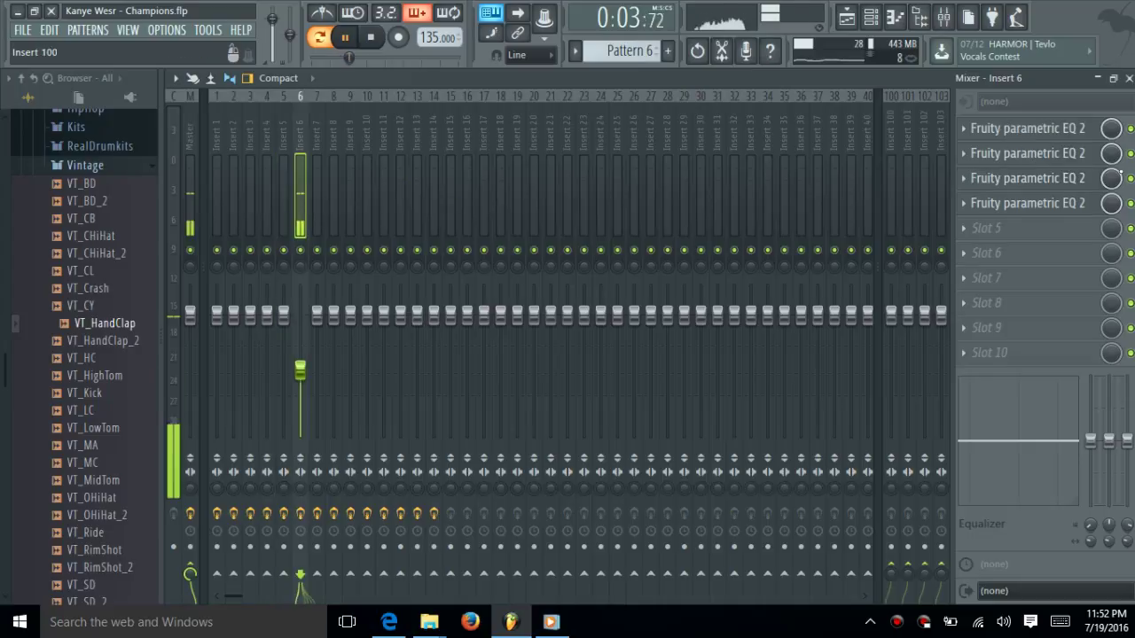
{"action": "key", "text": "space"}
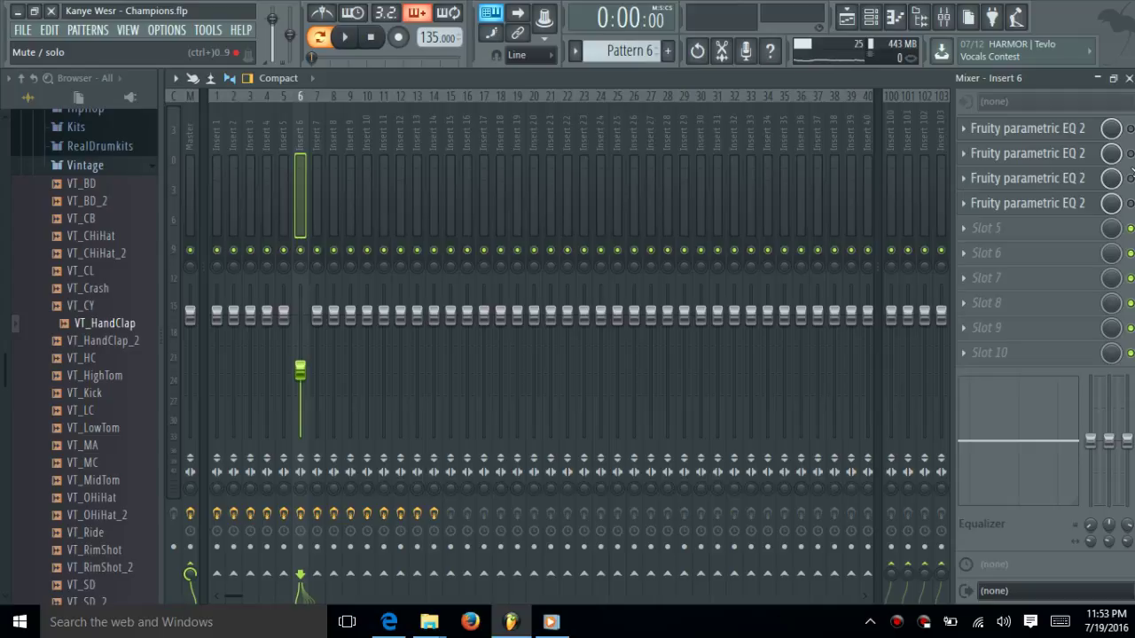
{"action": "key", "text": "space"}
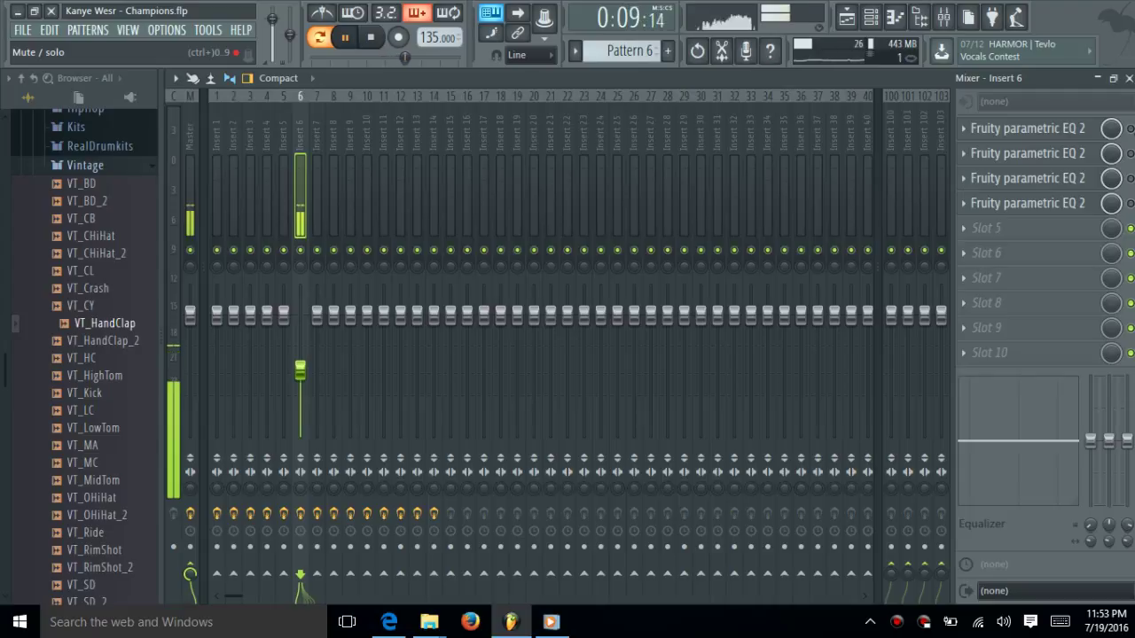
{"action": "key", "text": "space"}
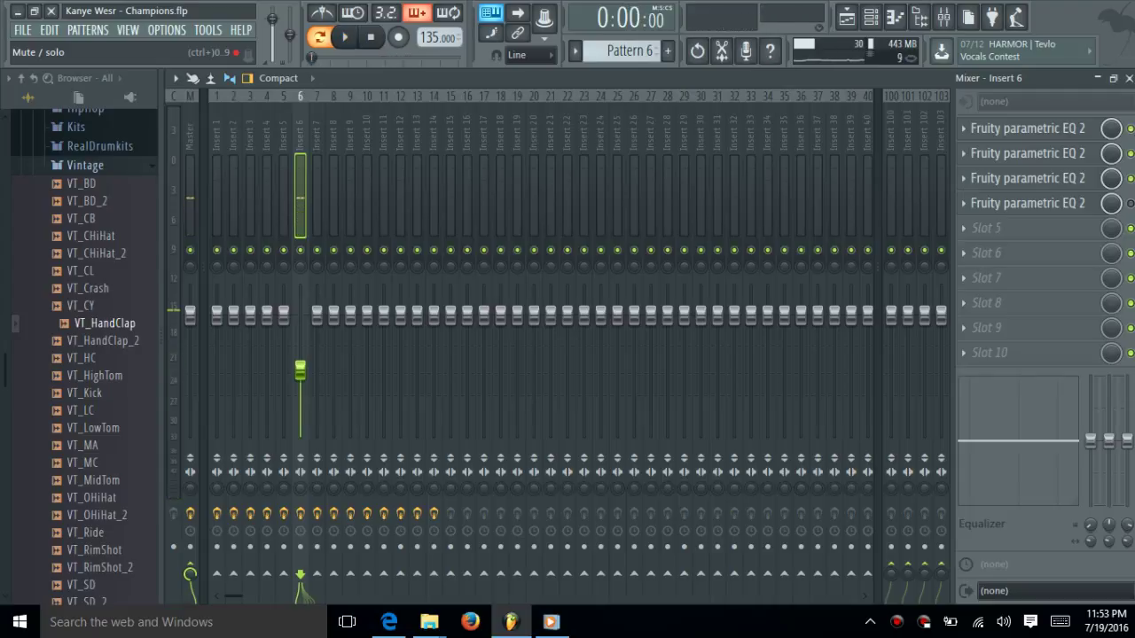
{"action": "key", "text": "space"}
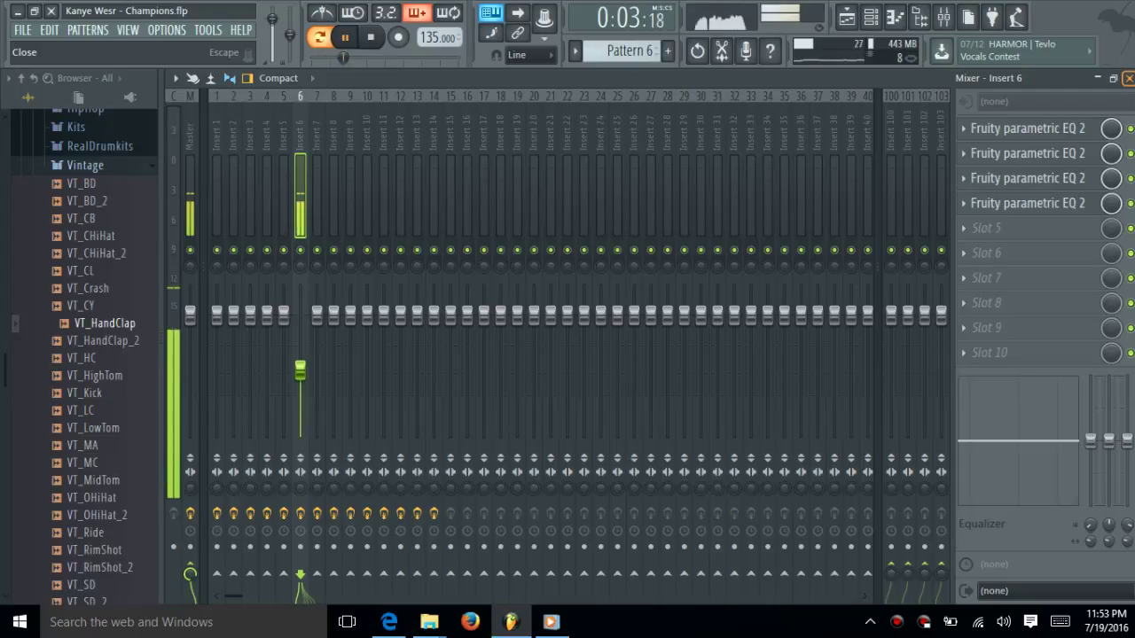
{"action": "key", "text": "Escape"}
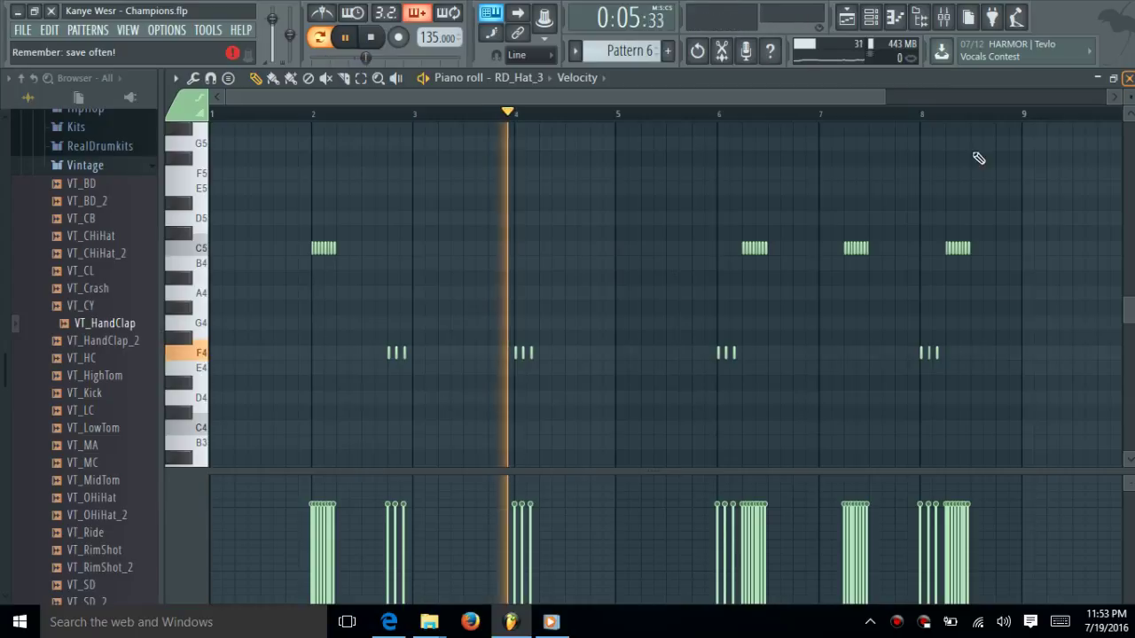
Step: Compare the sound of the RD_Hat_3 channel with its volume envelope off and on, and stop playback
{"action": "key", "text": "Escape"}
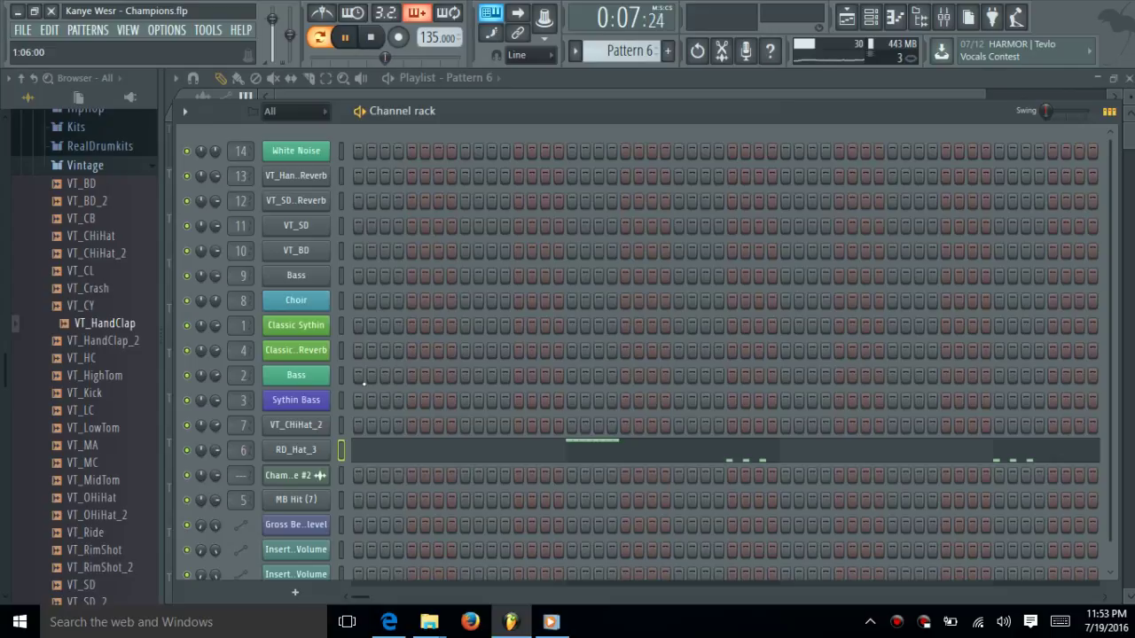
{"action": "left_click", "coordinate": [301, 450]}
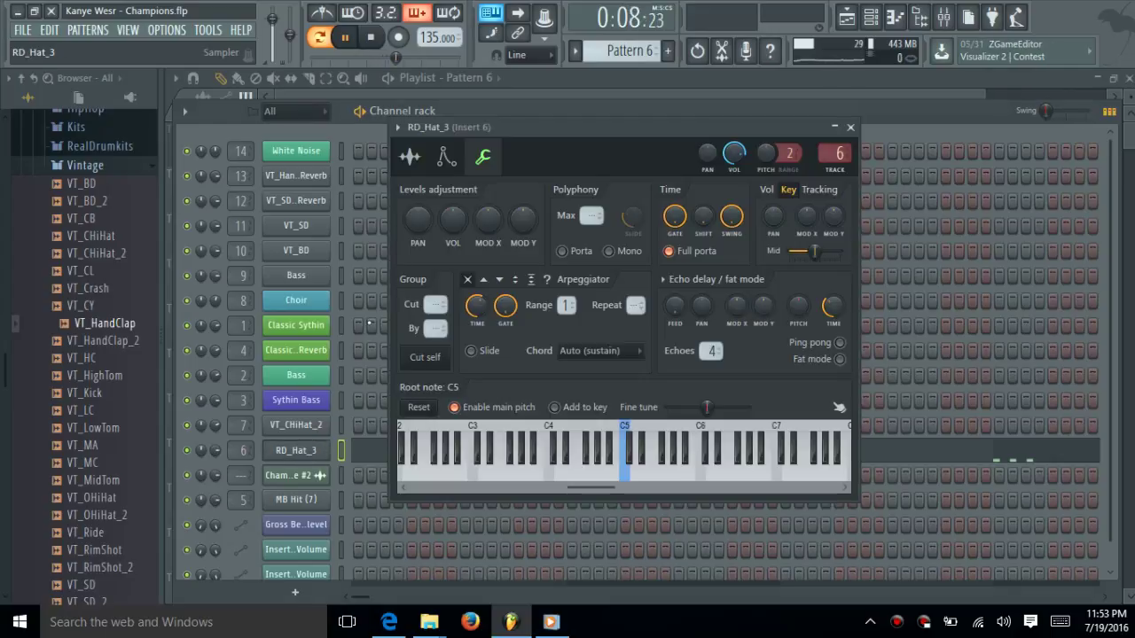
{"action": "left_click", "coordinate": [446, 157]}
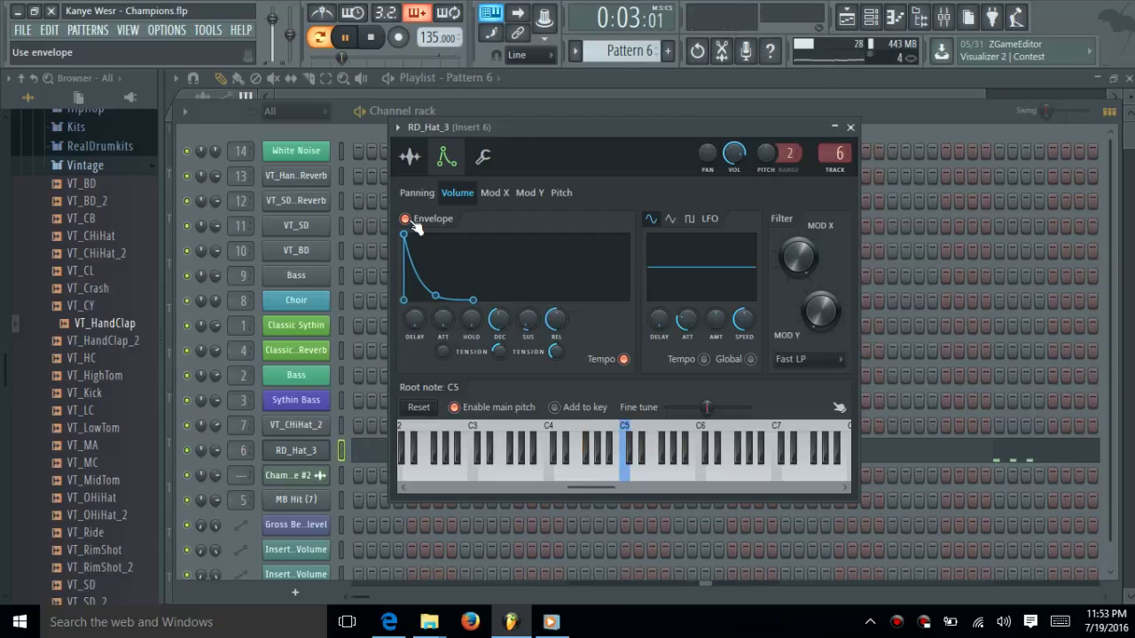
{"action": "left_click", "coordinate": [414, 223]}
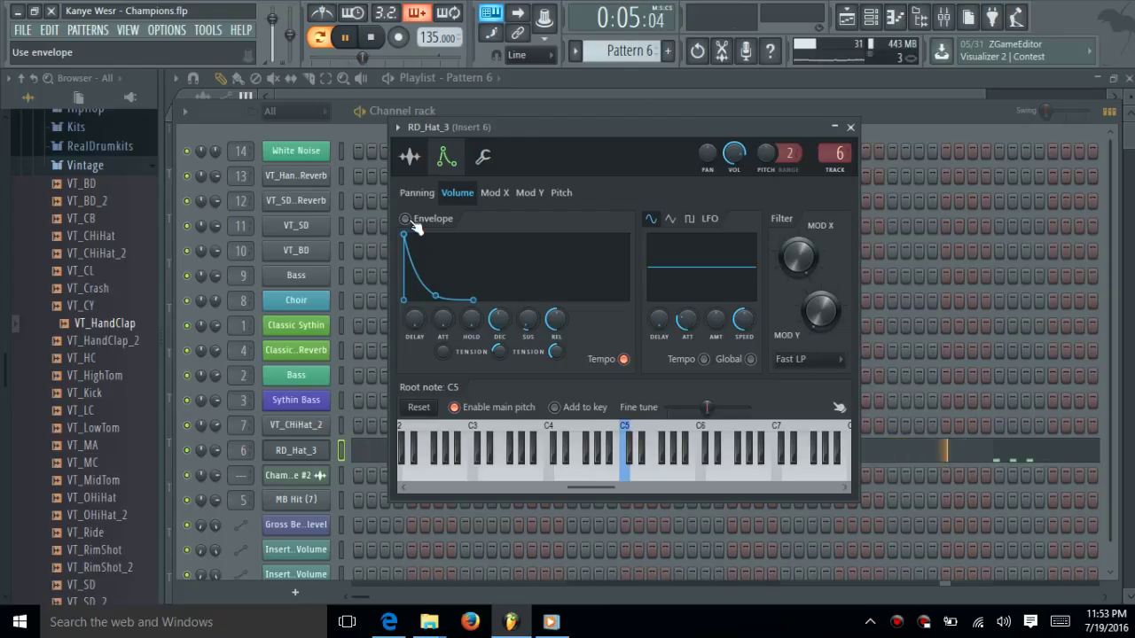
{"action": "left_click", "coordinate": [407, 219]}
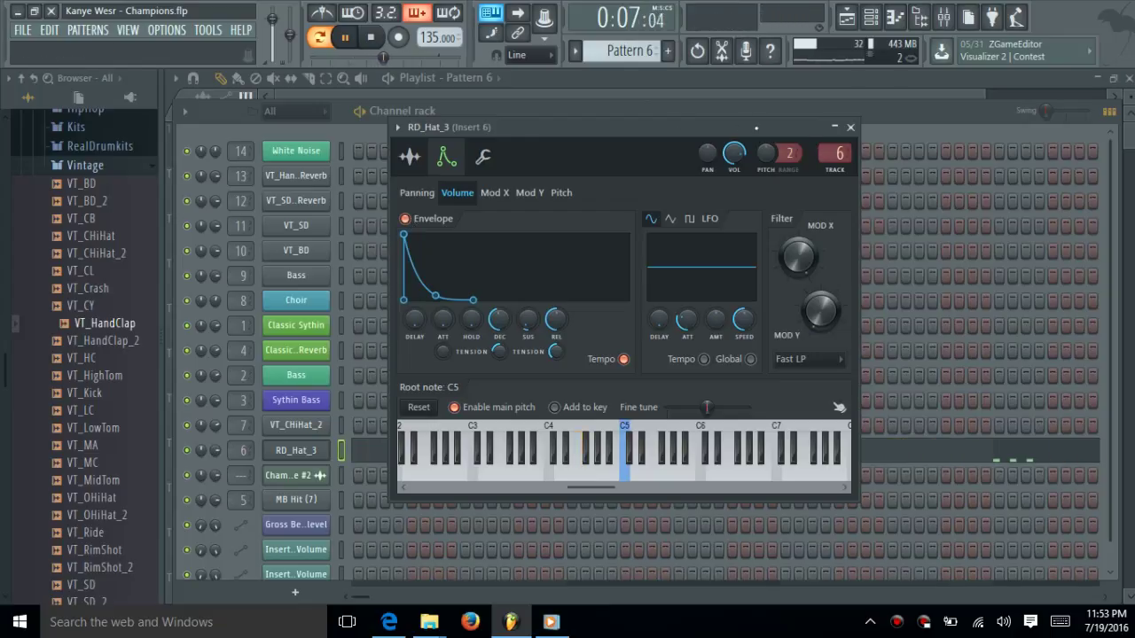
{"action": "left_click", "coordinate": [849, 127]}
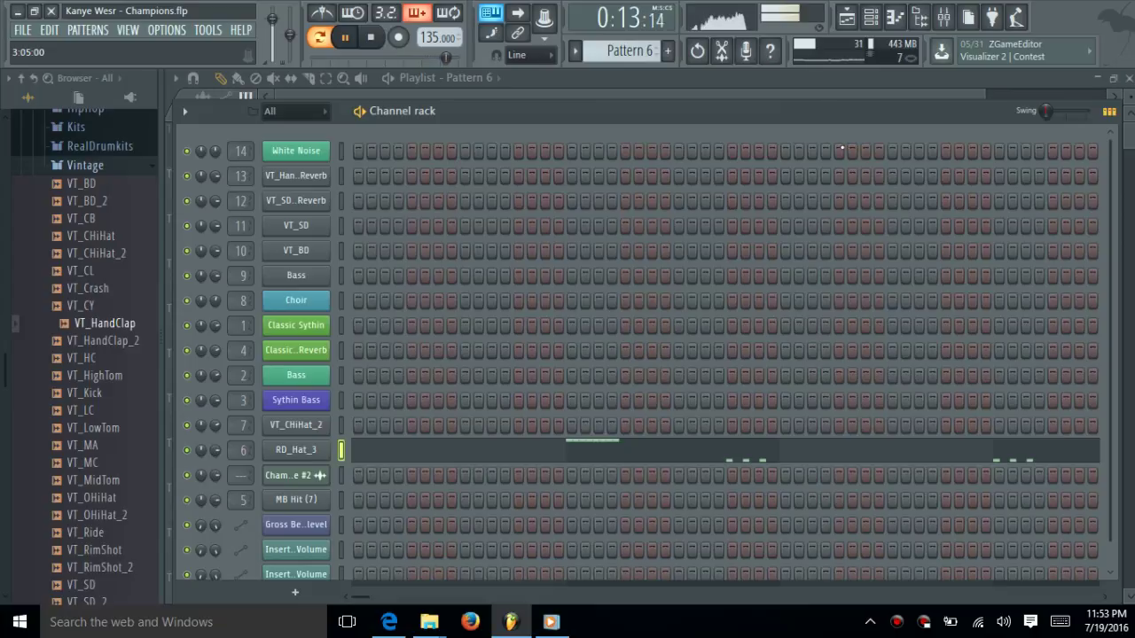
{"action": "left_click", "coordinate": [373, 37]}
{"action": "left_click", "coordinate": [373, 37]}
Step: Select Pattern 7 and view the VT_CHiHat_2 sampler settings
{"action": "left_click", "coordinate": [575, 52]}
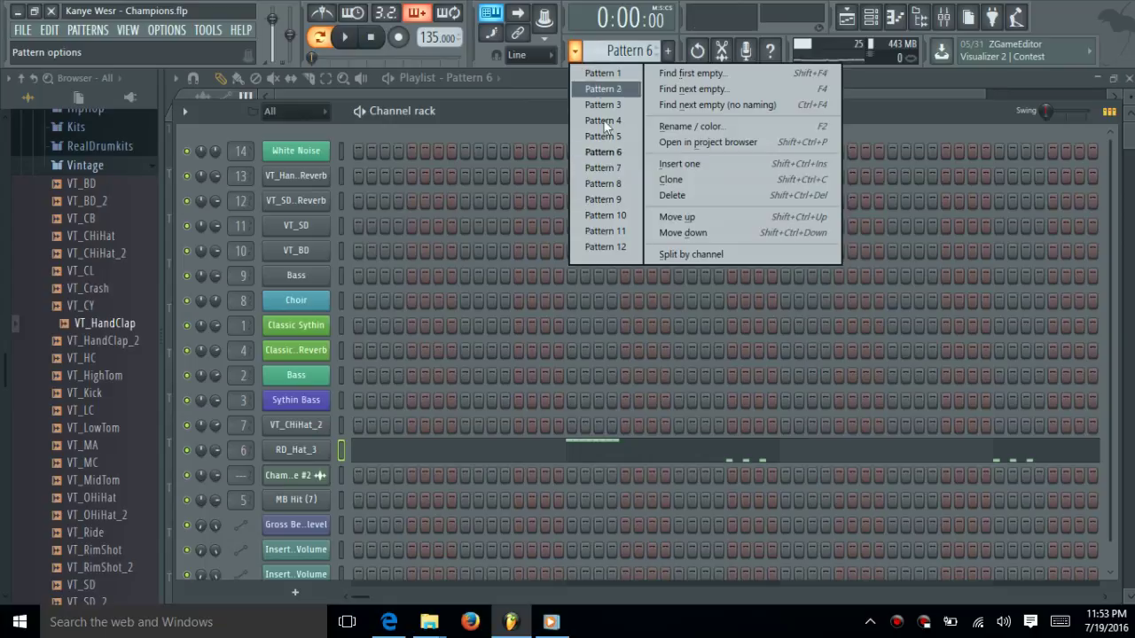
{"action": "left_click", "coordinate": [595, 167]}
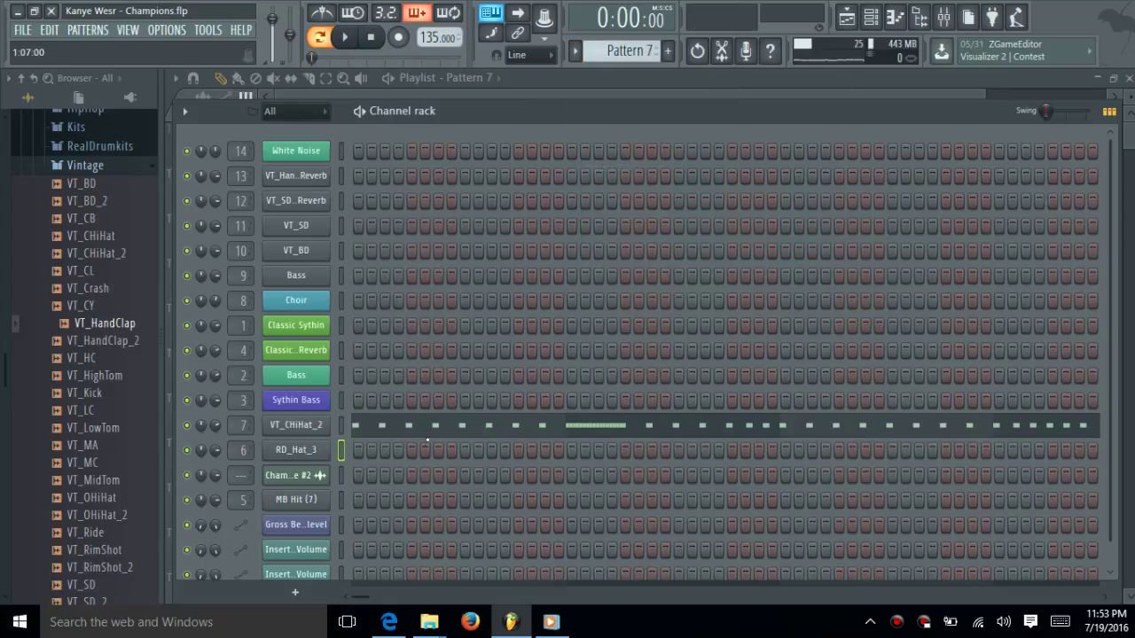
{"action": "left_click", "coordinate": [296, 428]}
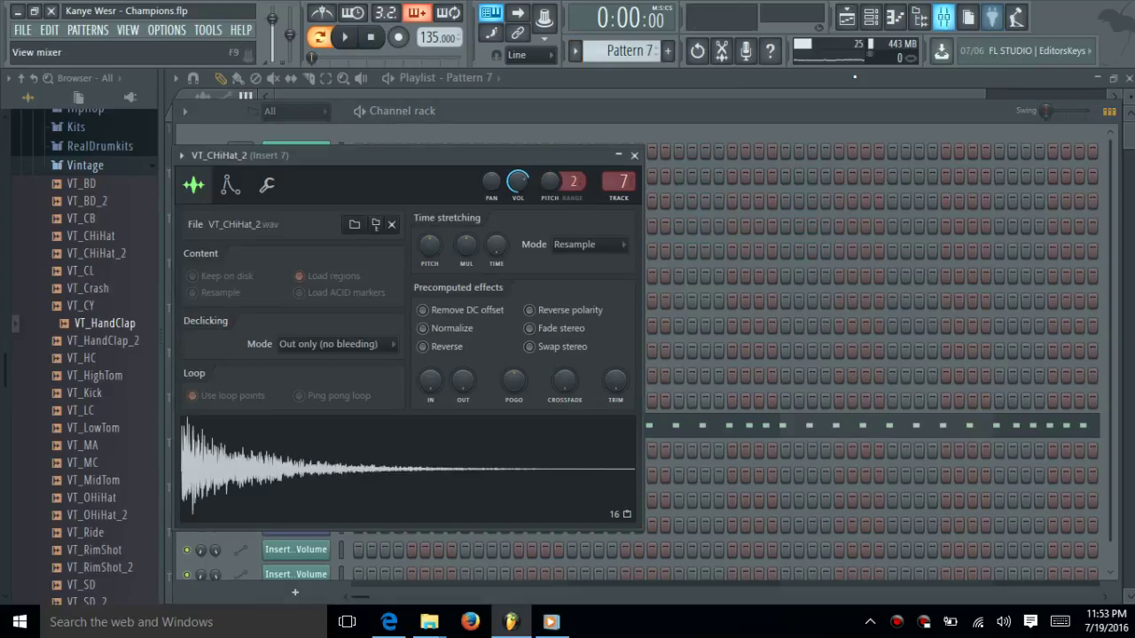
Step: Examine Insert 7's two Fruity parametric EQ 2 effects and audition the closed hi-hat with the first one bypassed
{"action": "left_click", "coordinate": [945, 18]}
{"action": "left_click", "coordinate": [970, 129]}
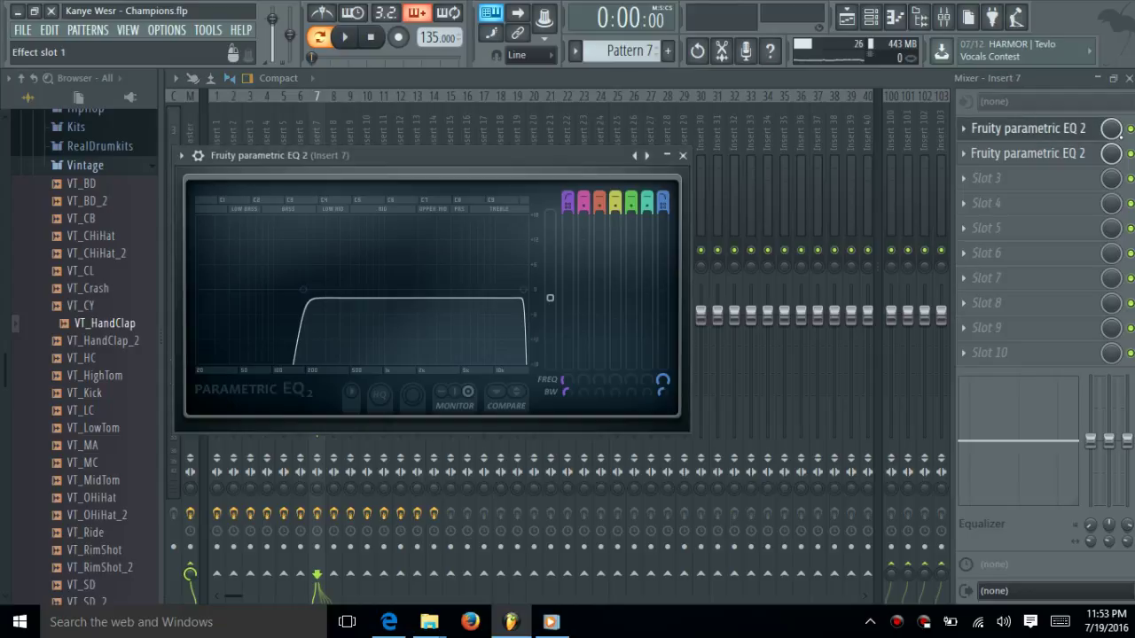
{"action": "left_click", "coordinate": [1028, 129]}
{"action": "key", "text": "space"}
{"action": "left_click", "coordinate": [1028, 128]}
{"action": "left_click", "coordinate": [1028, 128]}
{"action": "left_click", "coordinate": [1028, 128]}
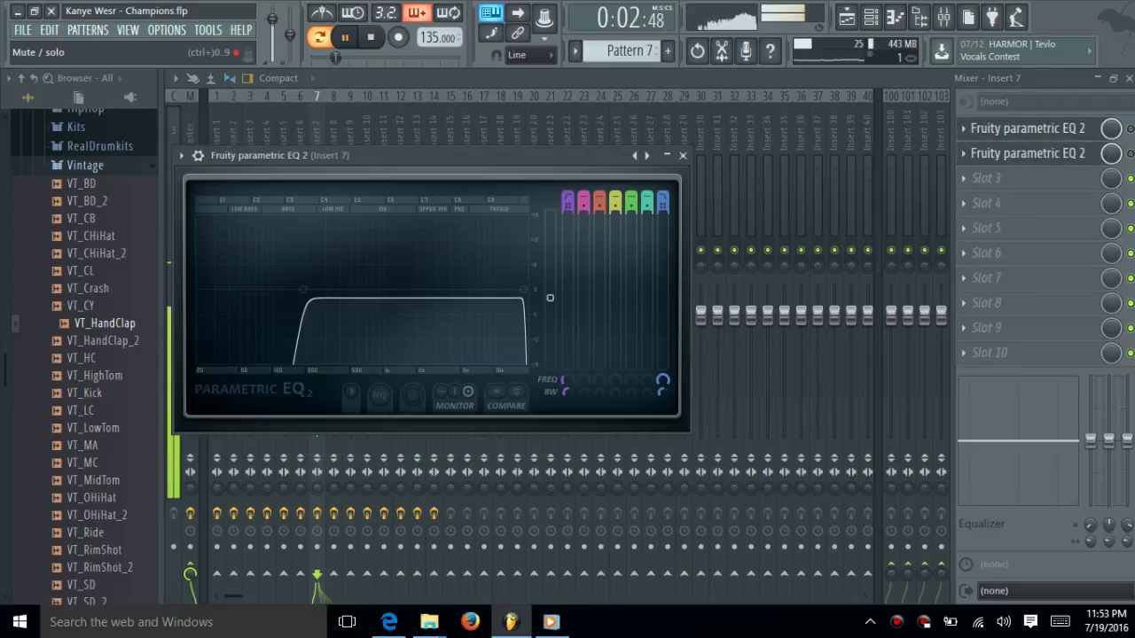
{"action": "key", "text": "F9"}
{"action": "key", "text": "space"}
{"action": "key", "text": "F9"}
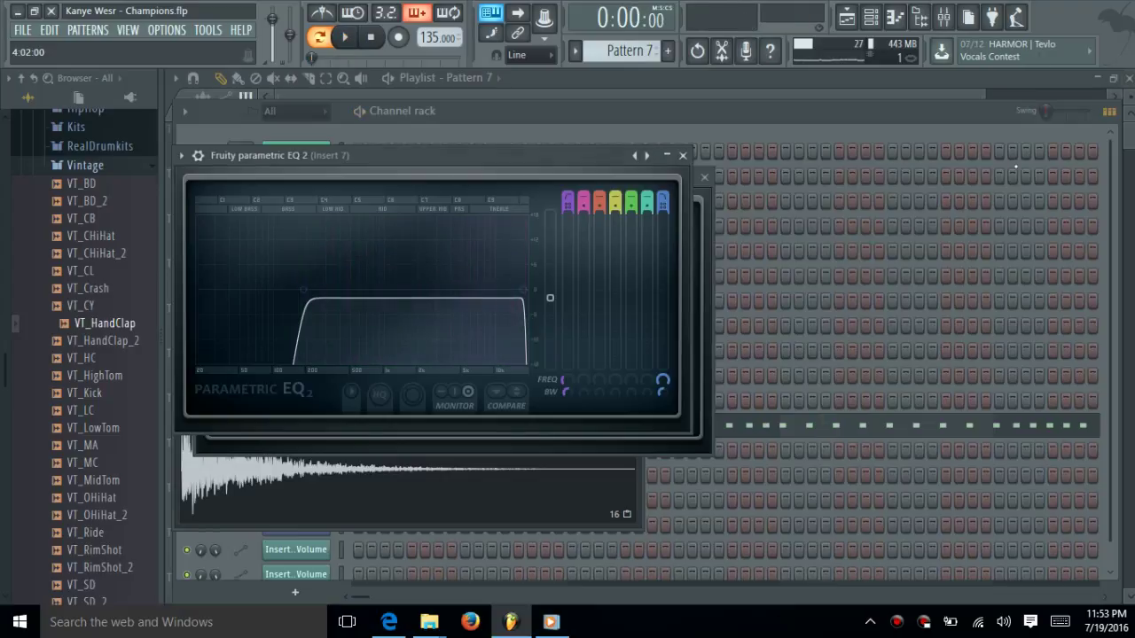
{"action": "left_click", "coordinate": [682, 156]}
{"action": "left_click", "coordinate": [704, 176]}
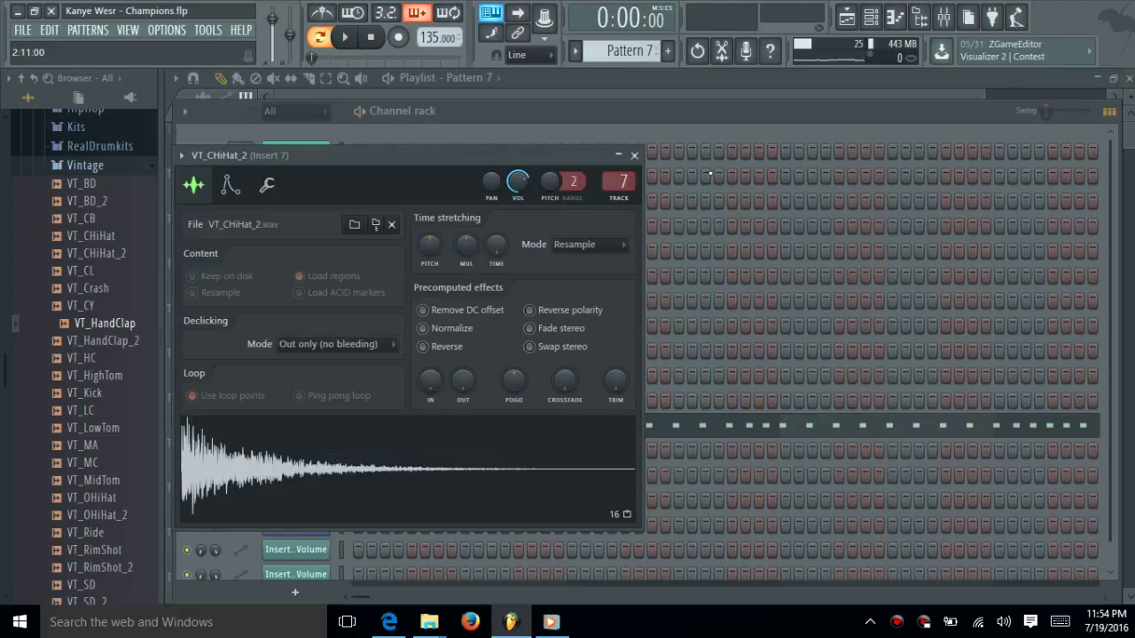
Step: Play Pattern 7 while viewing its VT_CHiHat_2 notes in the piano roll, and return to the channel rack
{"action": "key", "text": "space"}
{"action": "left_click", "coordinate": [633, 155]}
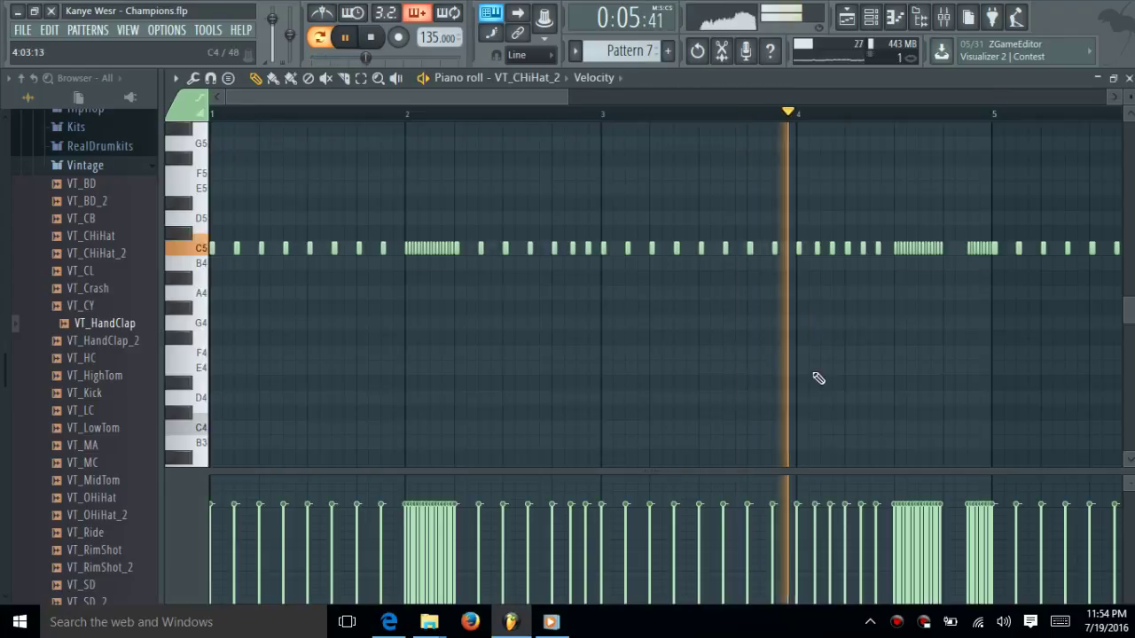
{"action": "left_click", "coordinate": [833, 429]}
{"action": "left_click_drag", "start_coordinate": [628, 101], "coordinate": [919, 116]}
{"action": "key", "text": "space"}
{"action": "left_click", "coordinate": [1128, 78]}
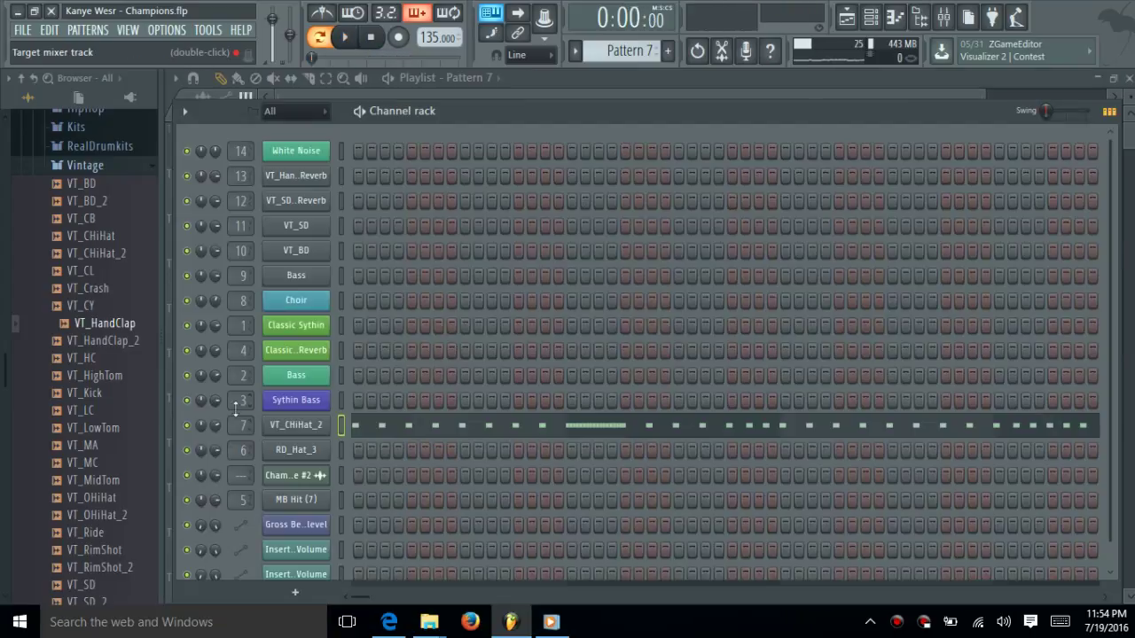
Step: Pass through Pattern 8 to Pattern 9 and view the sampler settings of its Bass channel on Insert 9
{"action": "left_click", "coordinate": [575, 52]}
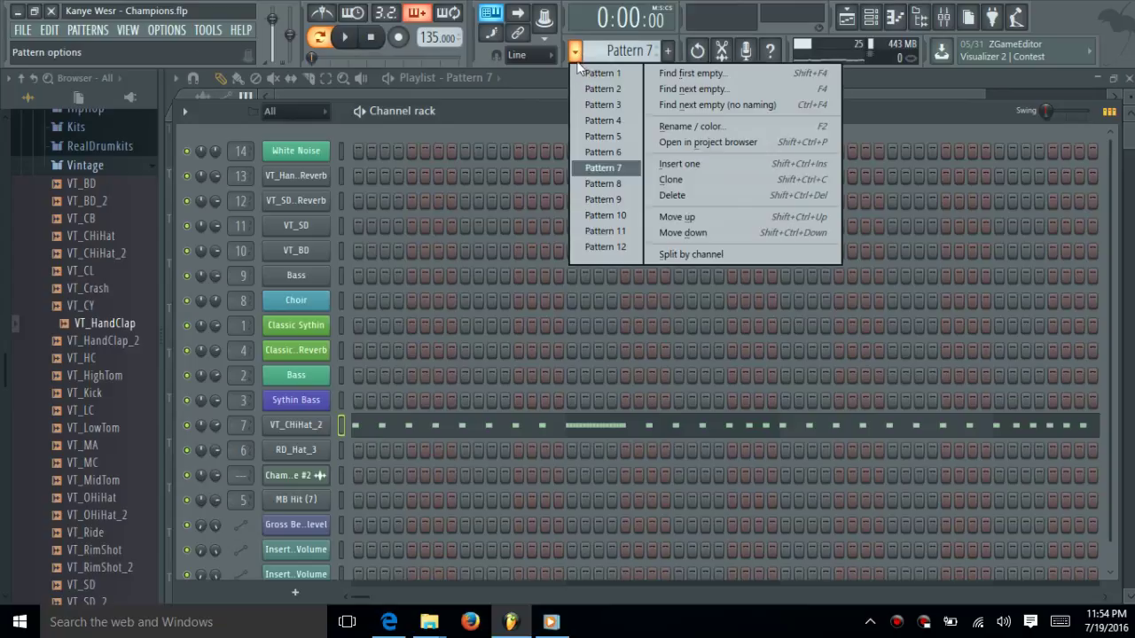
{"action": "left_click", "coordinate": [602, 183]}
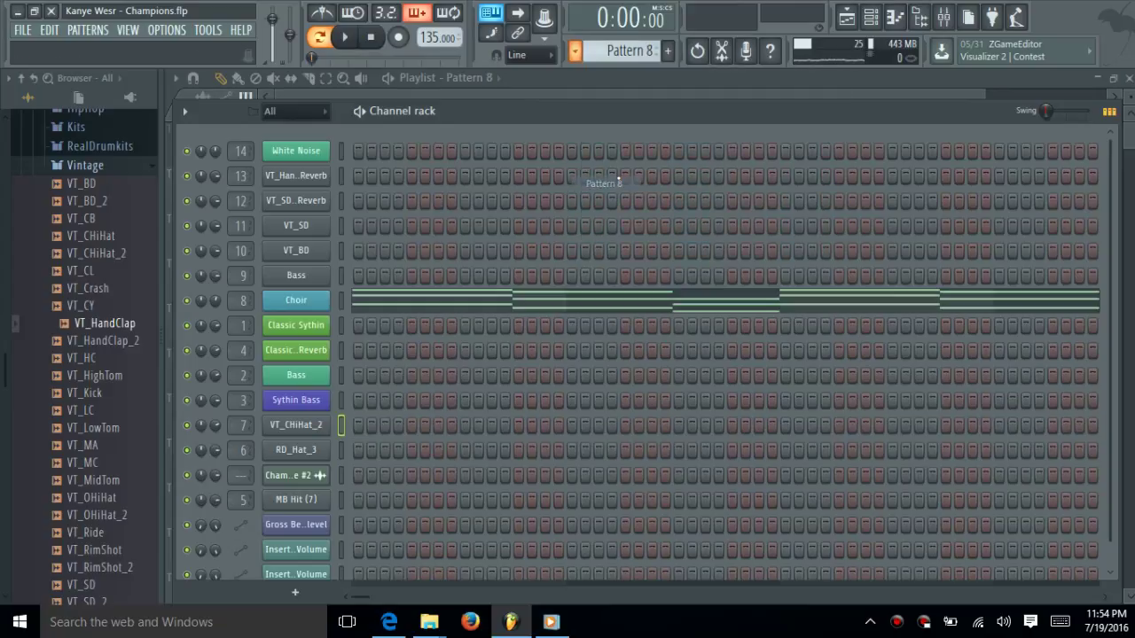
{"action": "left_click", "coordinate": [576, 51]}
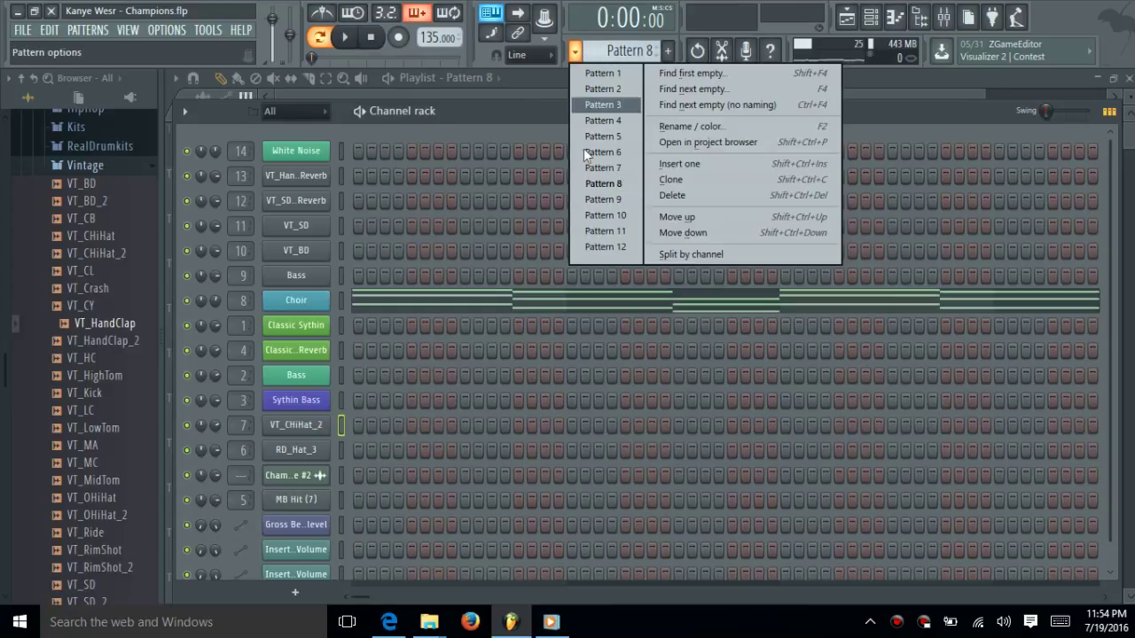
{"action": "left_click", "coordinate": [618, 200]}
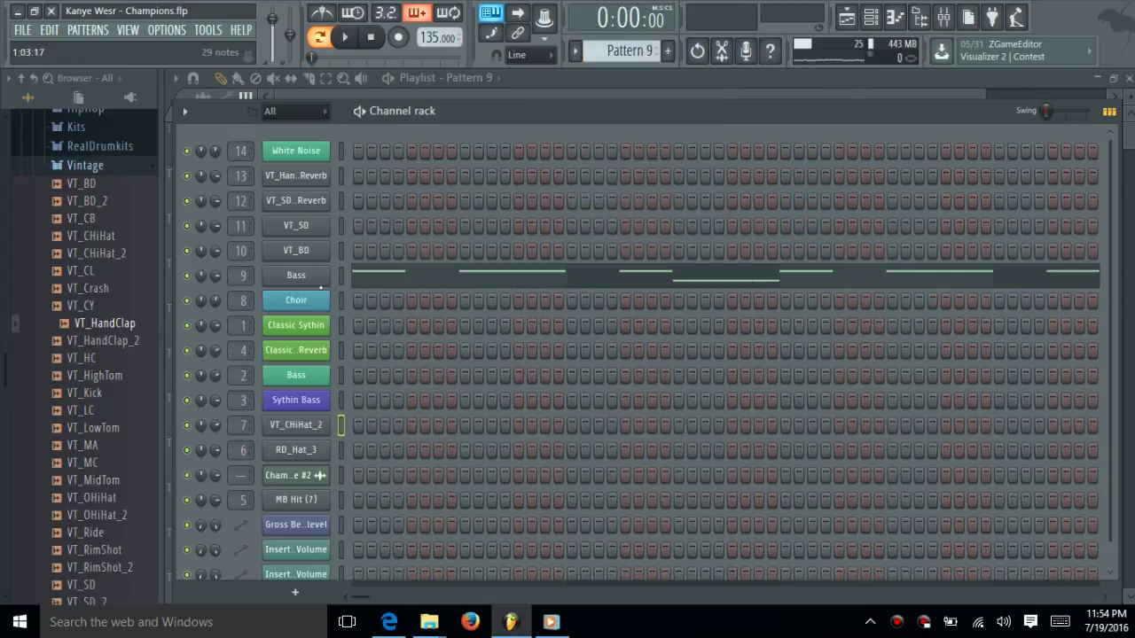
{"action": "left_click", "coordinate": [299, 275]}
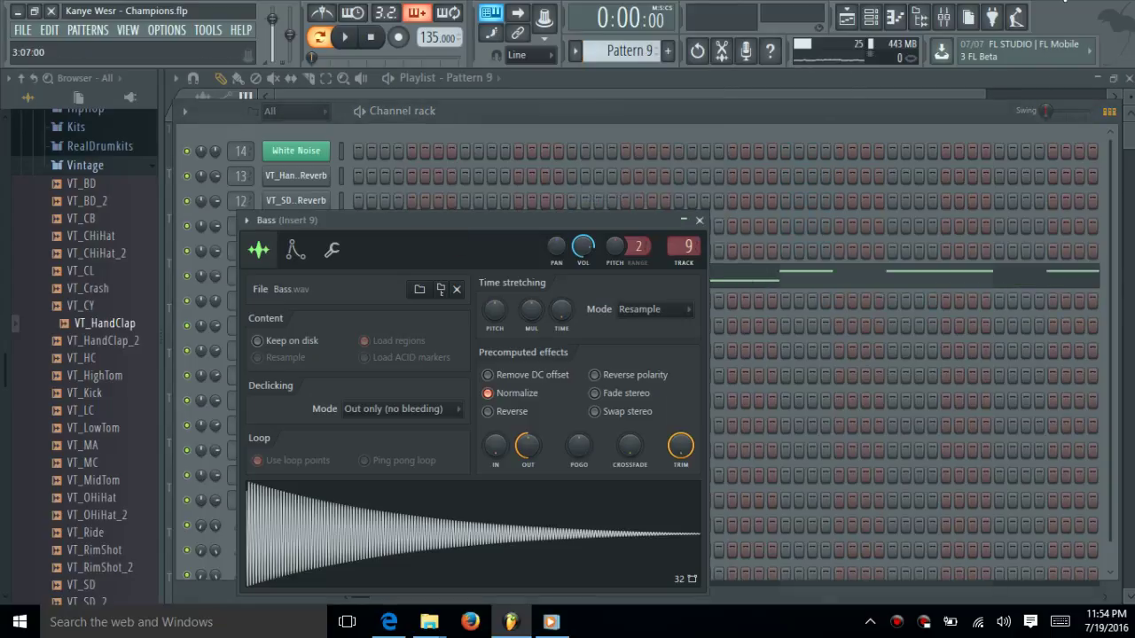
Step: Show the Fruity Fast Dist and Fruity parametric EQ 2 effects on the bass's mixer Insert 9
{"action": "left_click", "coordinate": [943, 15]}
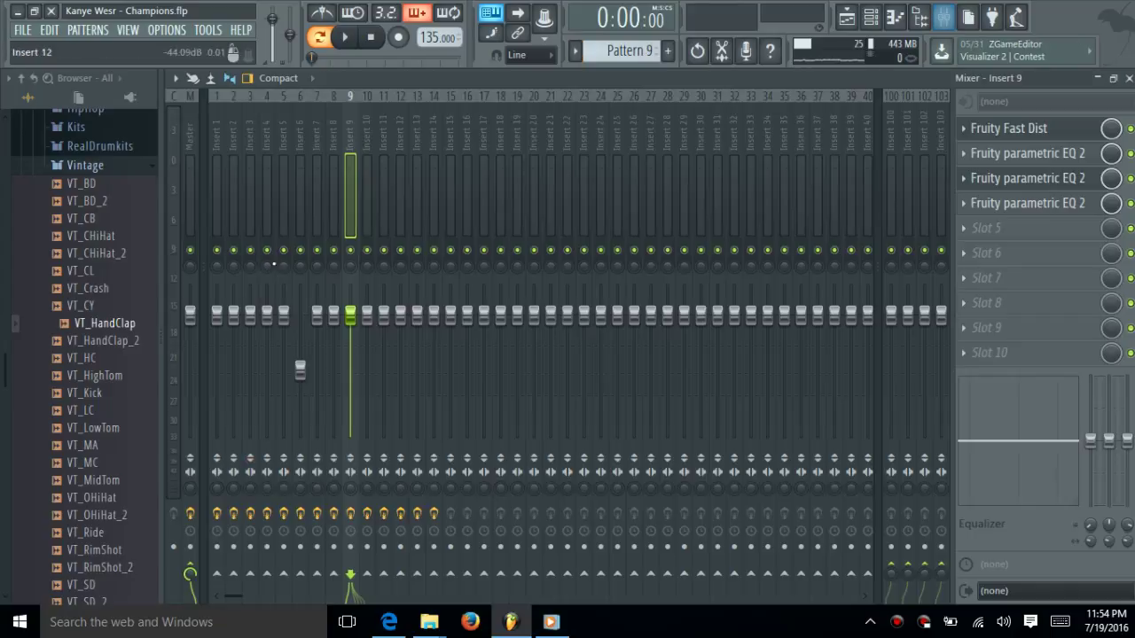
{"action": "left_click", "coordinate": [1044, 133]}
{"action": "left_click", "coordinate": [1063, 152]}
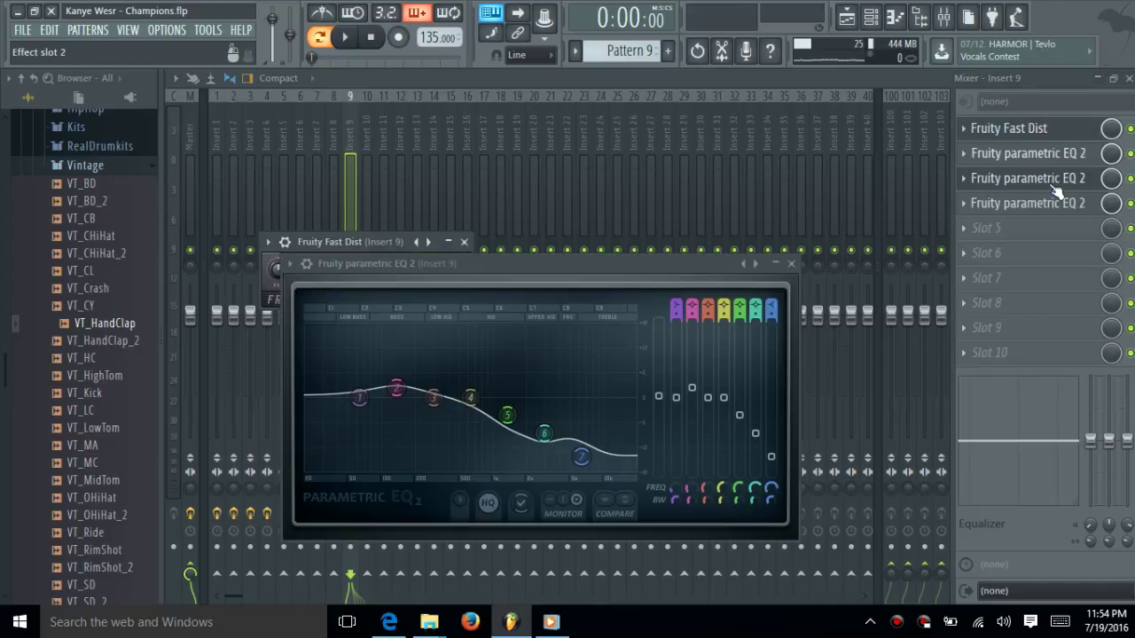
{"action": "left_click", "coordinate": [1058, 203]}
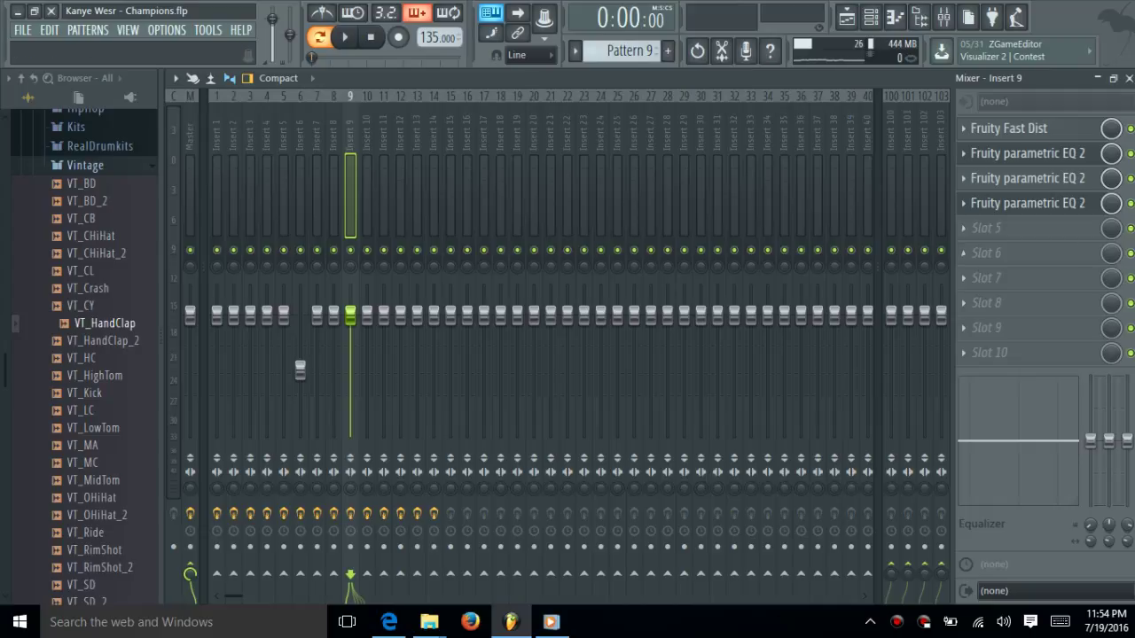
Step: Toggle the Microphone's mute on and off in the Windows Volume Mixer, and switch back to FL Studio
{"action": "right_click", "coordinate": [1003, 622]}
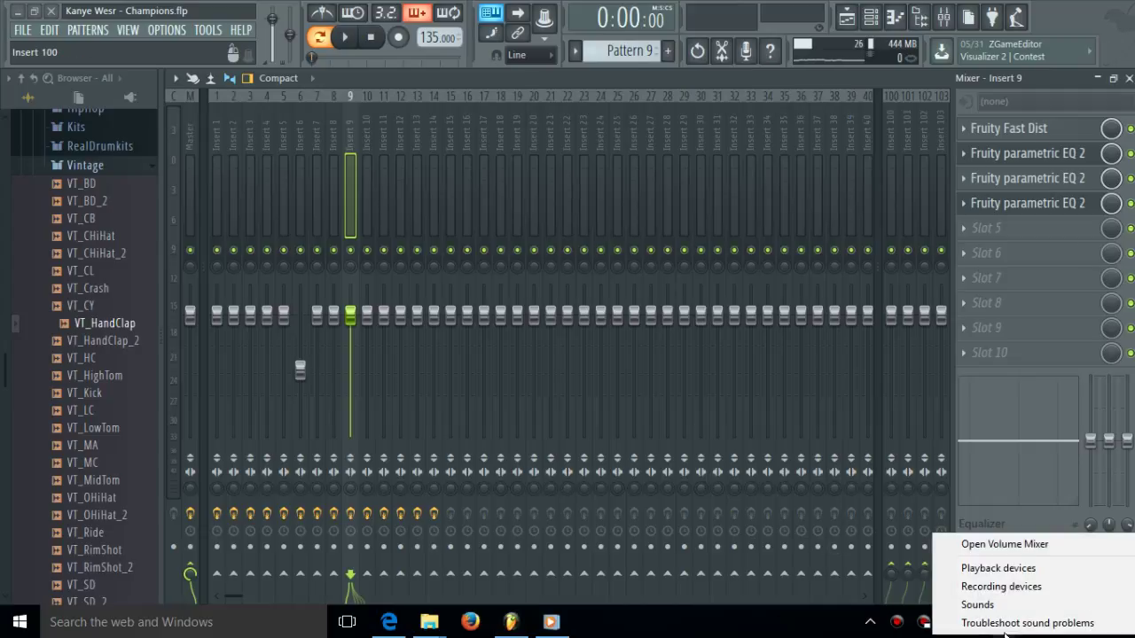
{"action": "left_click", "coordinate": [1058, 545]}
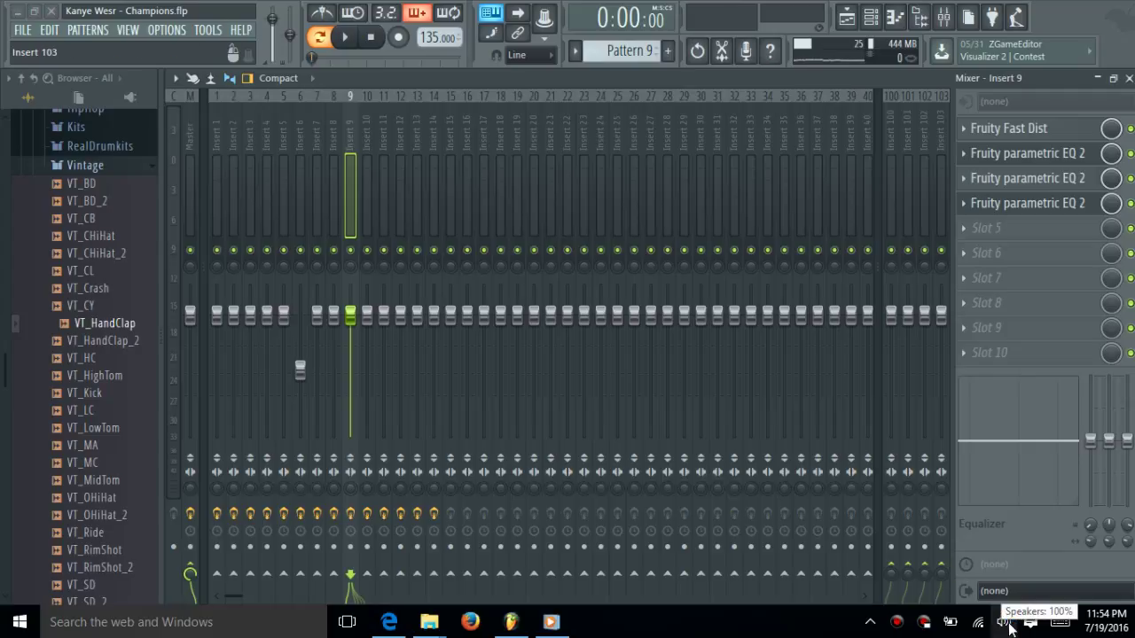
{"action": "right_click", "coordinate": [1003, 623]}
{"action": "left_click", "coordinate": [997, 555]}
{"action": "right_click", "coordinate": [1000, 625]}
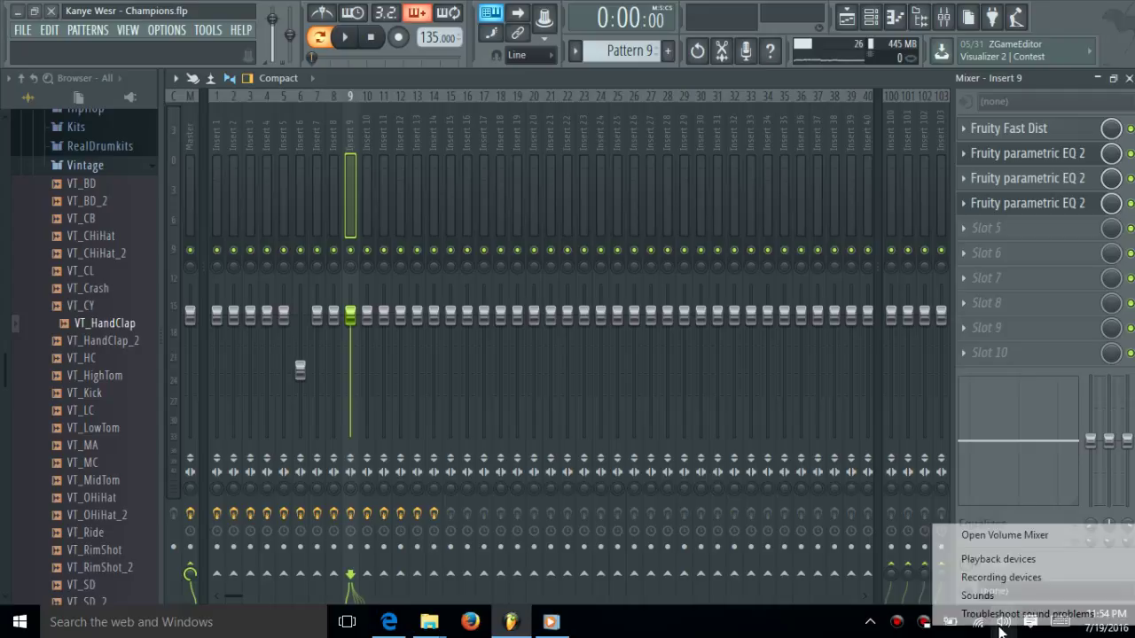
{"action": "left_click", "coordinate": [1011, 534]}
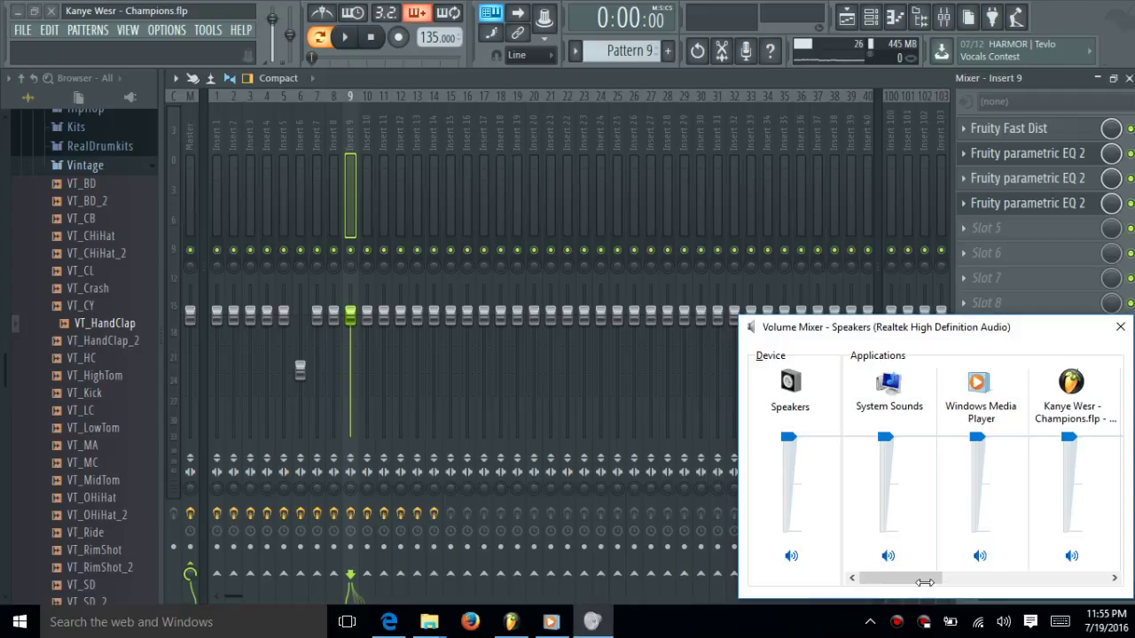
{"action": "left_click", "coordinate": [993, 581]}
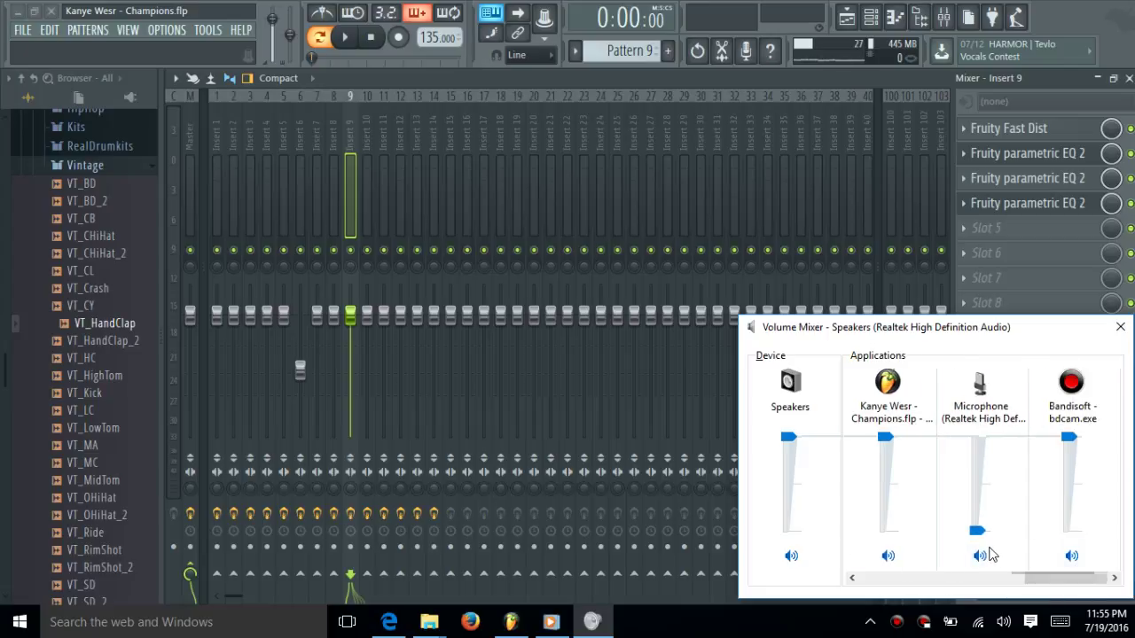
{"action": "left_click", "coordinate": [982, 557]}
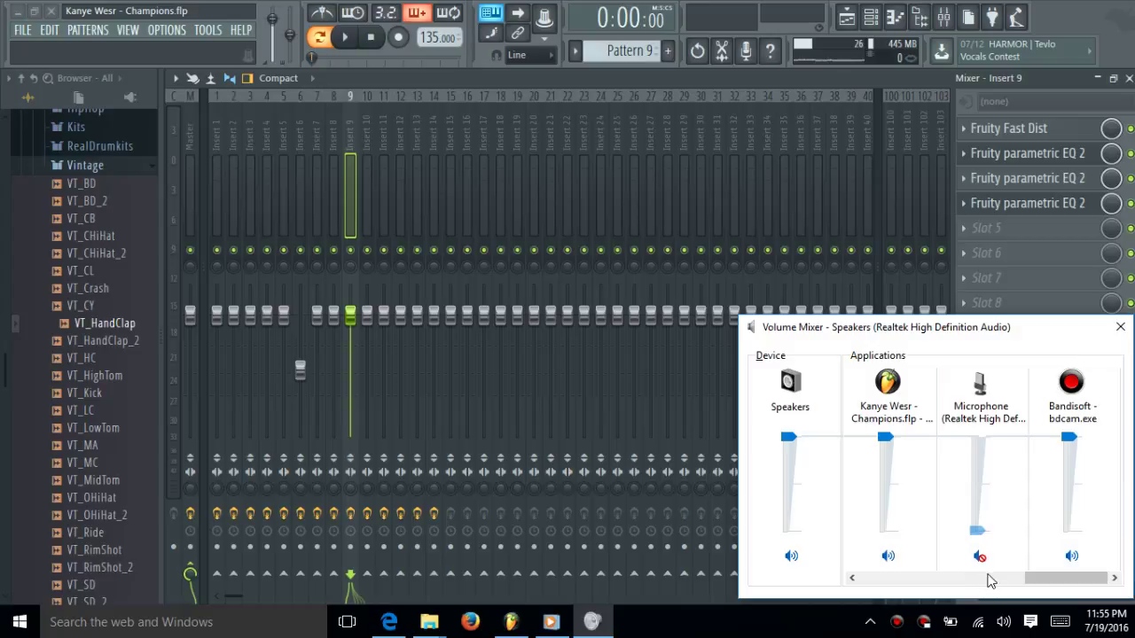
{"action": "left_click", "coordinate": [979, 555]}
{"action": "key", "text": "alt+Tab"}
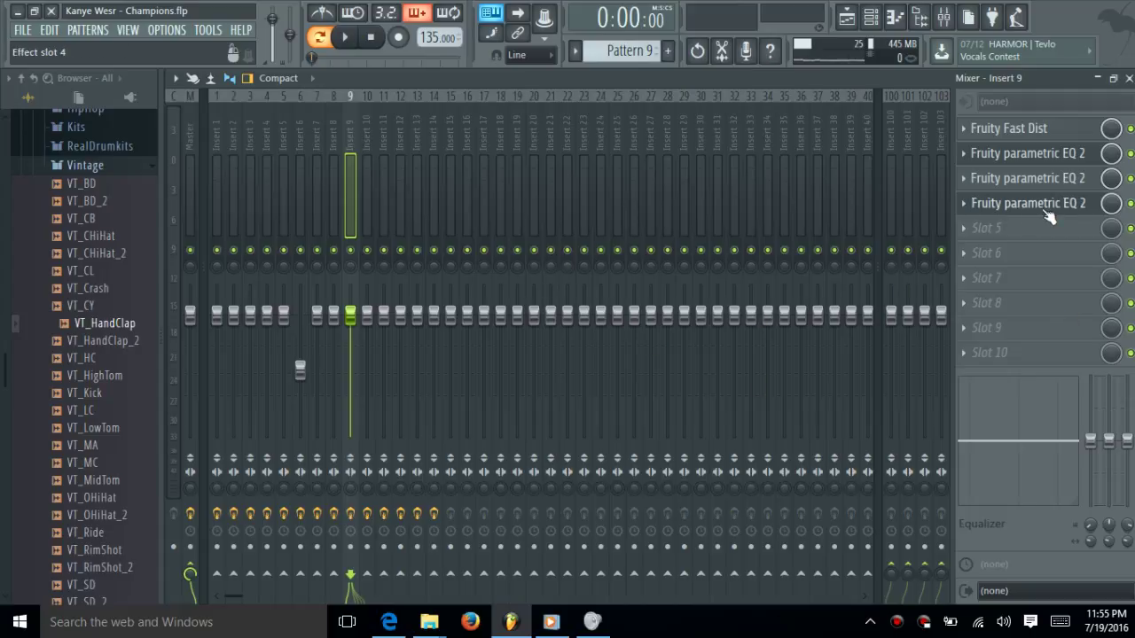
Step: Show the settings of the three Fruity parametric EQ 2 effects on the bass's mixer Insert 9
{"action": "left_click", "coordinate": [1044, 212]}
{"action": "left_click", "coordinate": [1040, 207]}
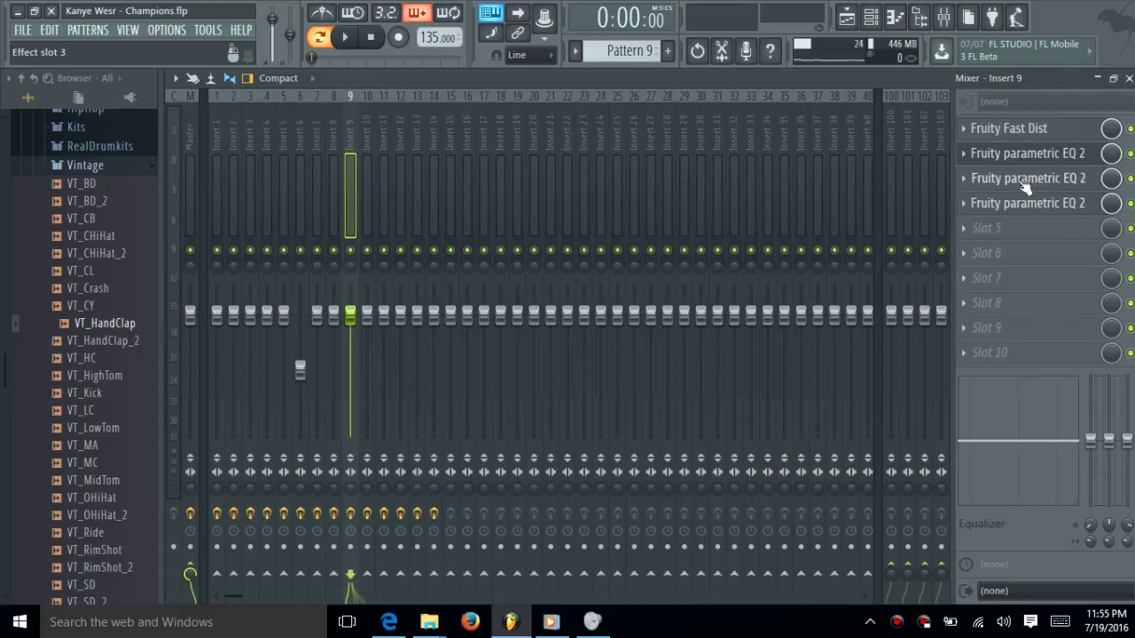
{"action": "left_click", "coordinate": [1032, 179]}
{"action": "left_click", "coordinate": [1056, 211]}
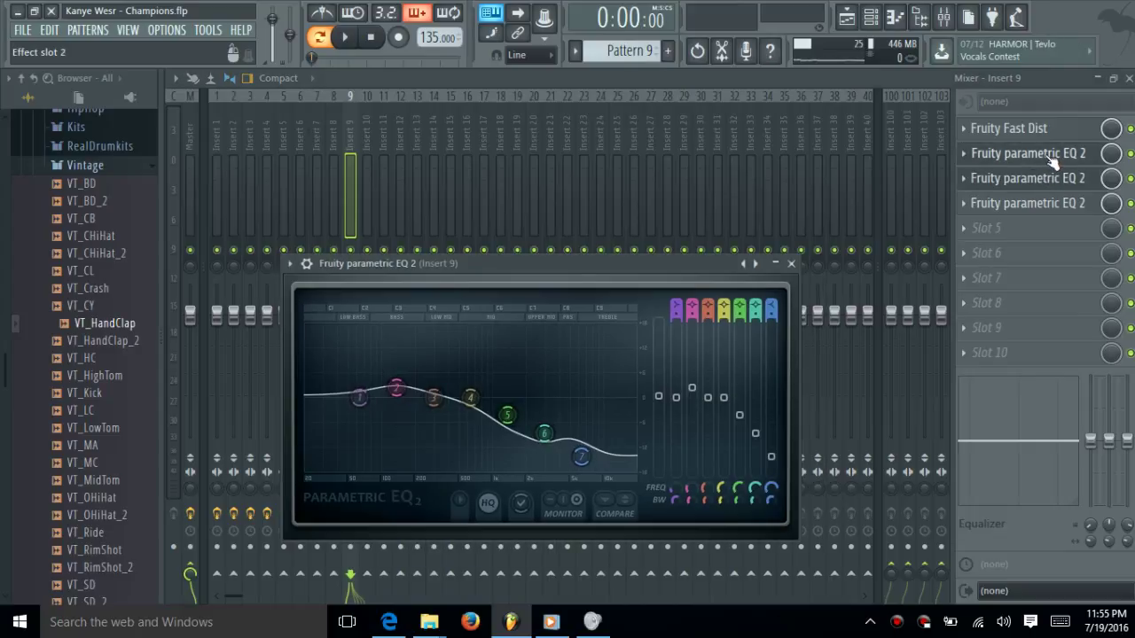
{"action": "left_click", "coordinate": [1098, 209]}
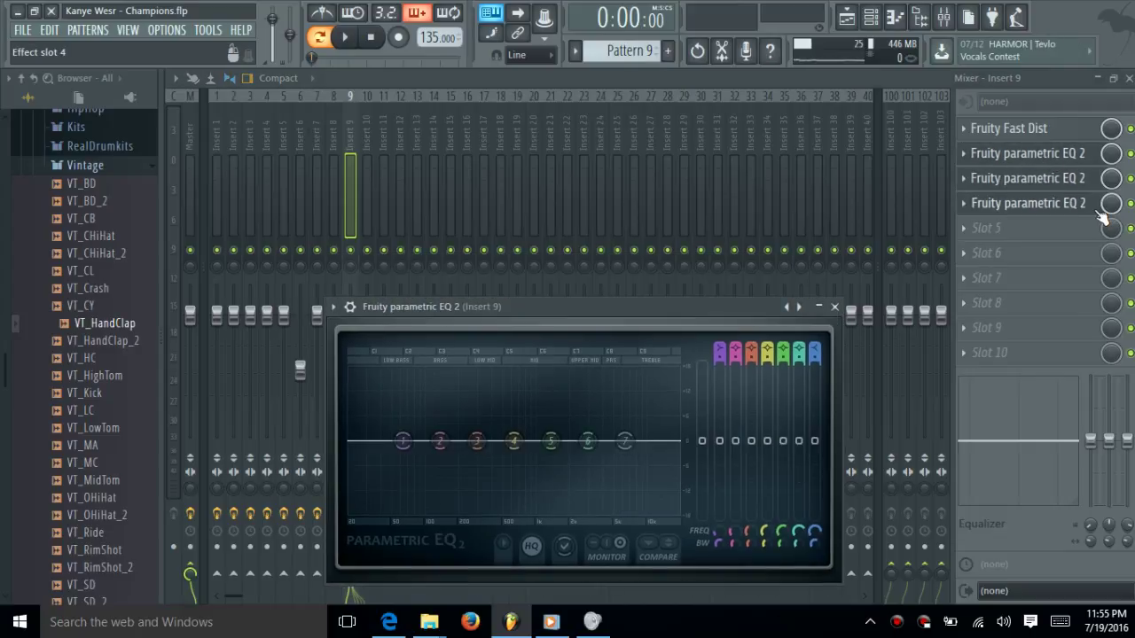
{"action": "left_click", "coordinate": [1104, 213]}
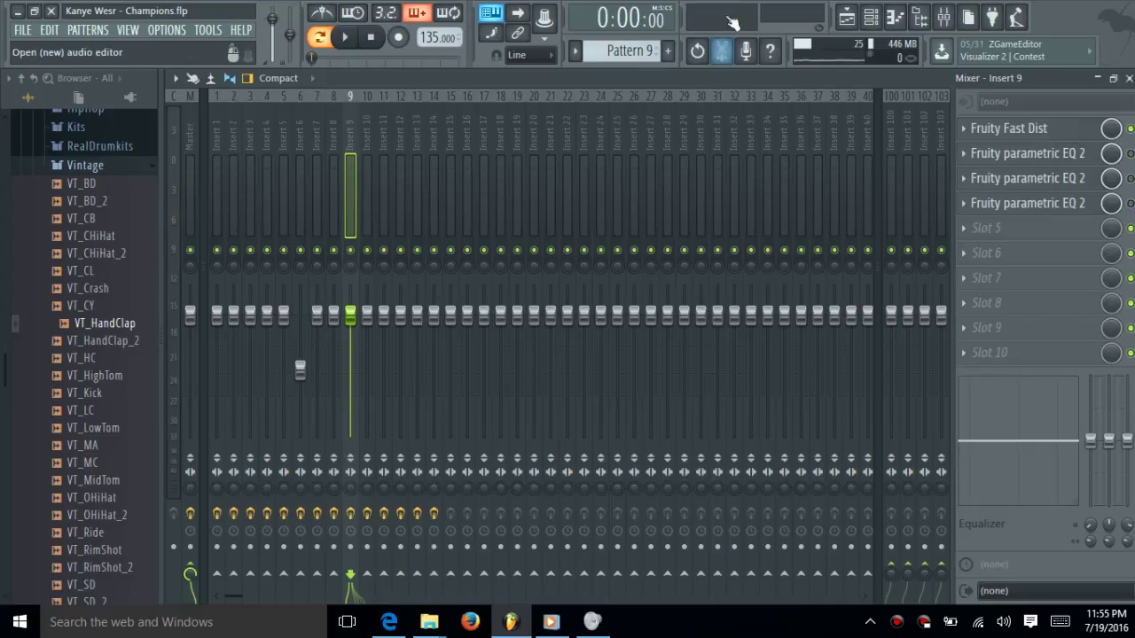
Step: Play Pattern 9 to audition the bass with and without Insert 9's EQs, glancing at the playlist and channel rack
{"action": "key", "text": "space"}
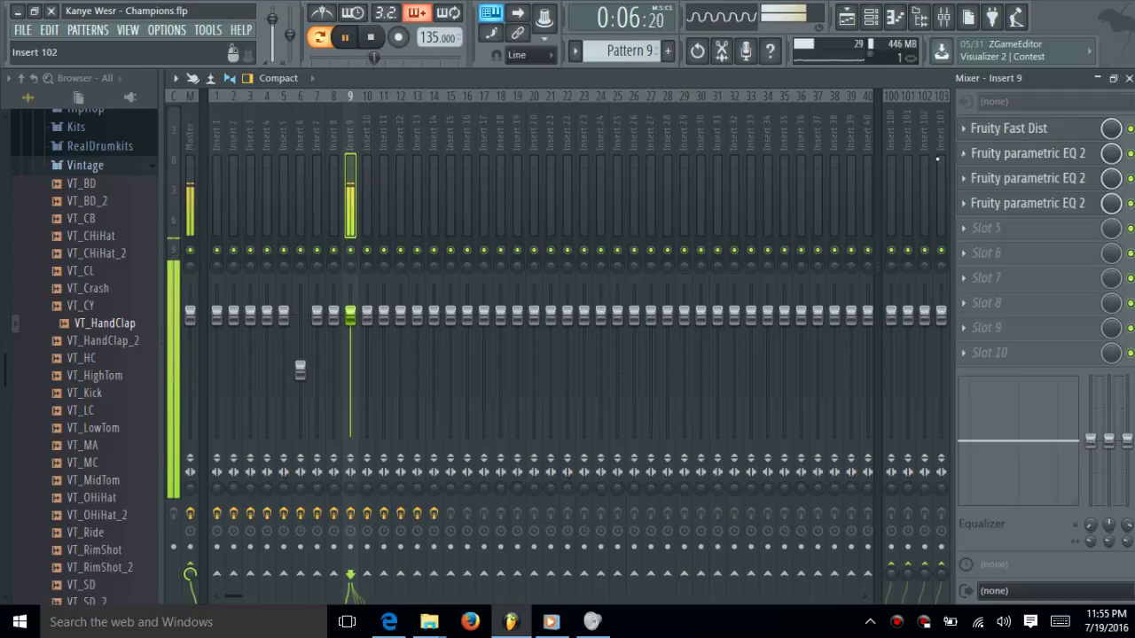
{"action": "left_click_drag", "start_coordinate": [350, 321], "coordinate": [353, 304]}
{"action": "right_click", "coordinate": [352, 304]}
{"action": "left_click", "coordinate": [365, 305]}
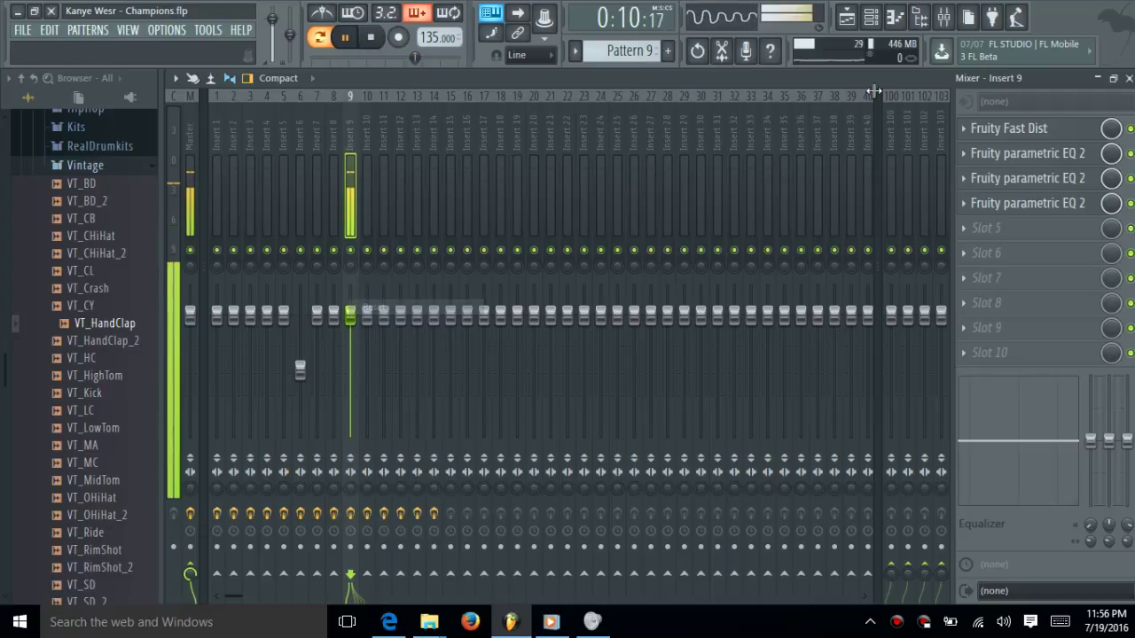
{"action": "left_click", "coordinate": [854, 23]}
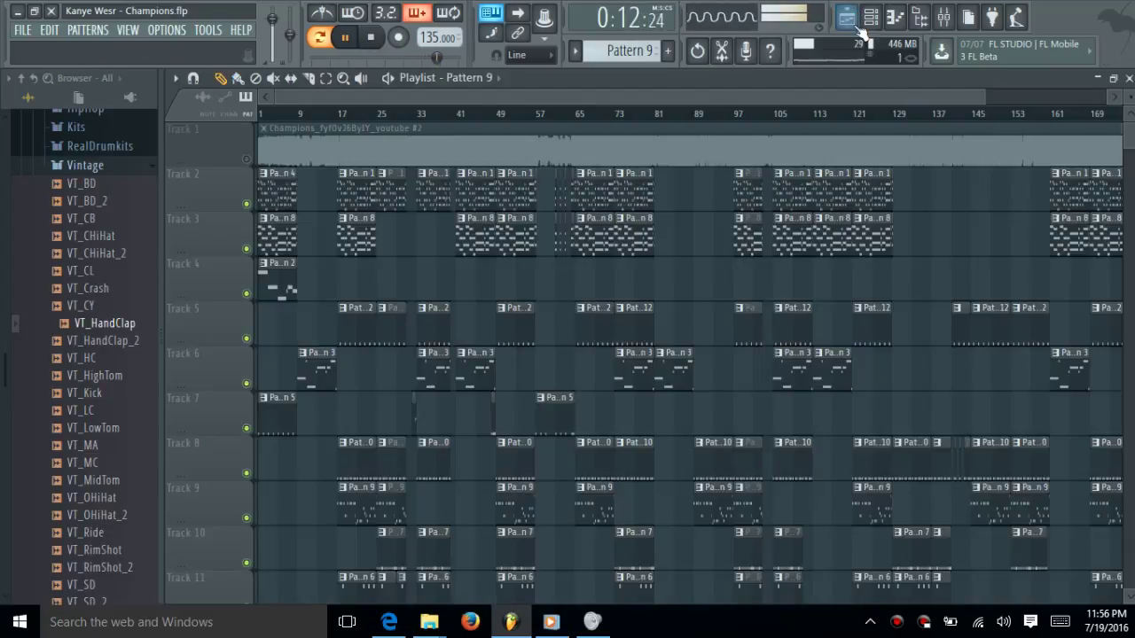
{"action": "left_click", "coordinate": [870, 17]}
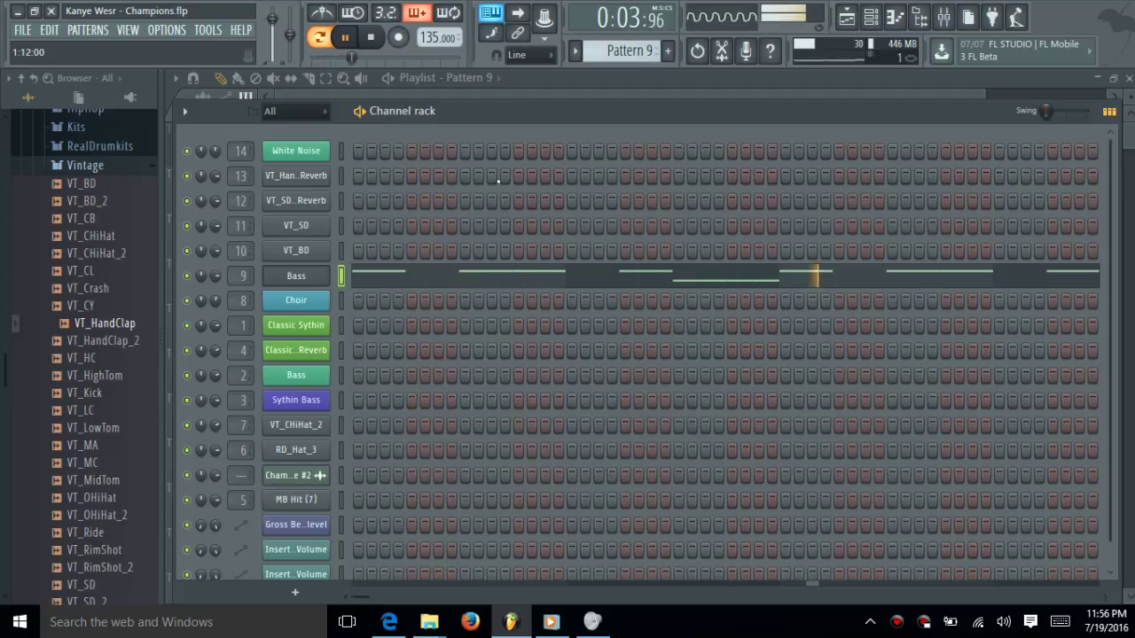
{"action": "left_click", "coordinate": [945, 18]}
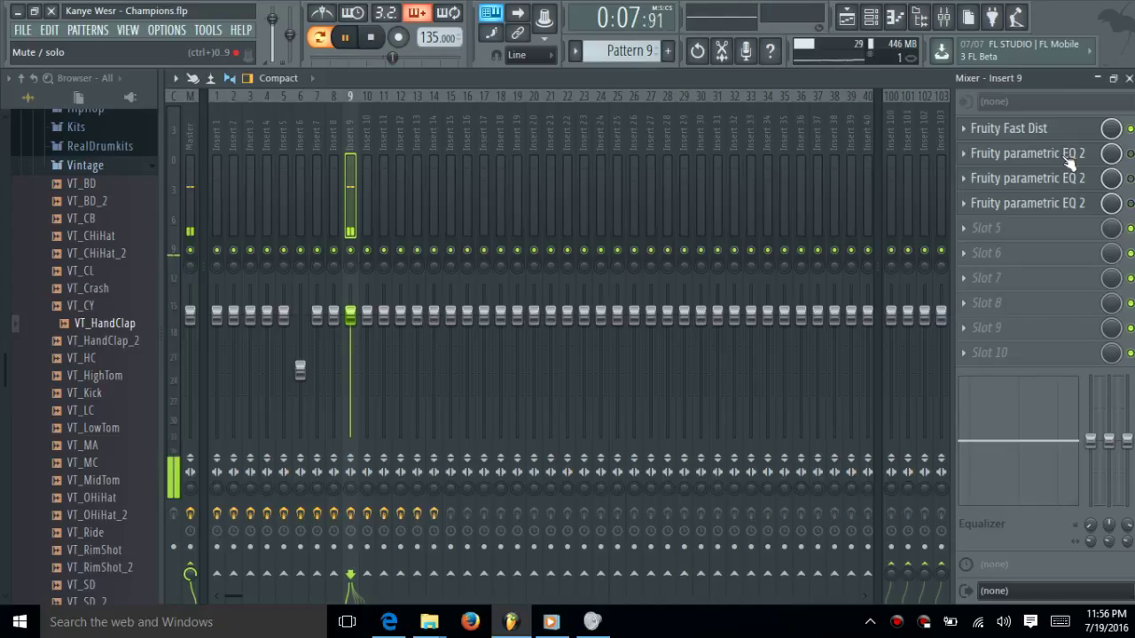
Step: Examine the Fruity Fast Dist settings on Insert 9 while the bass plays, and close the effect and mixer
{"action": "left_click", "coordinate": [1063, 130]}
{"action": "left_click", "coordinate": [337, 270]}
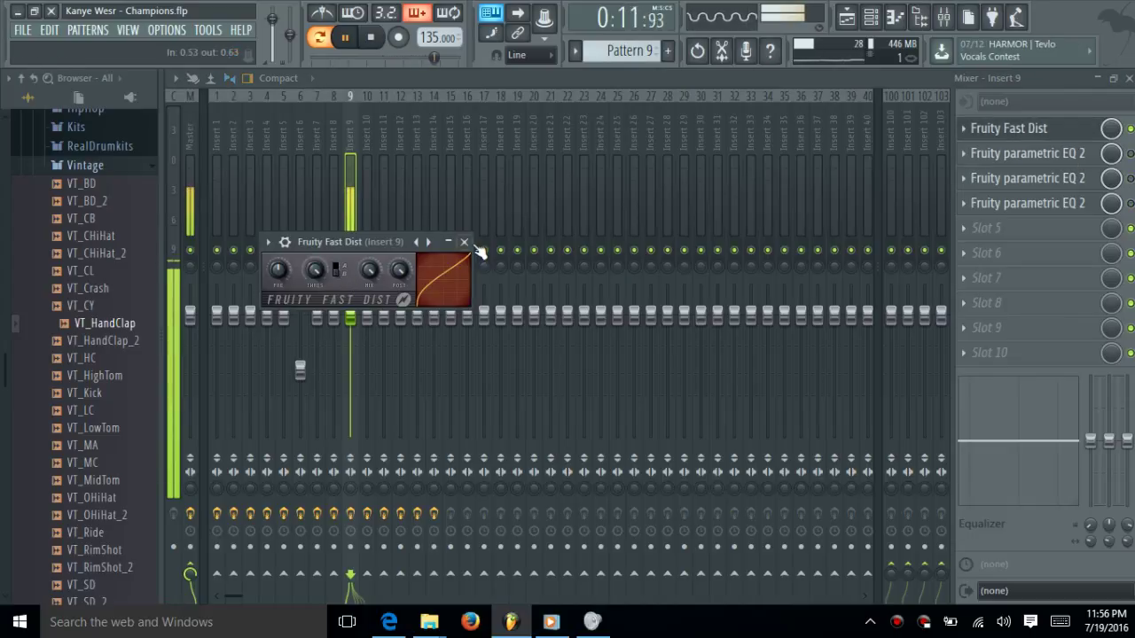
{"action": "left_click", "coordinate": [463, 241]}
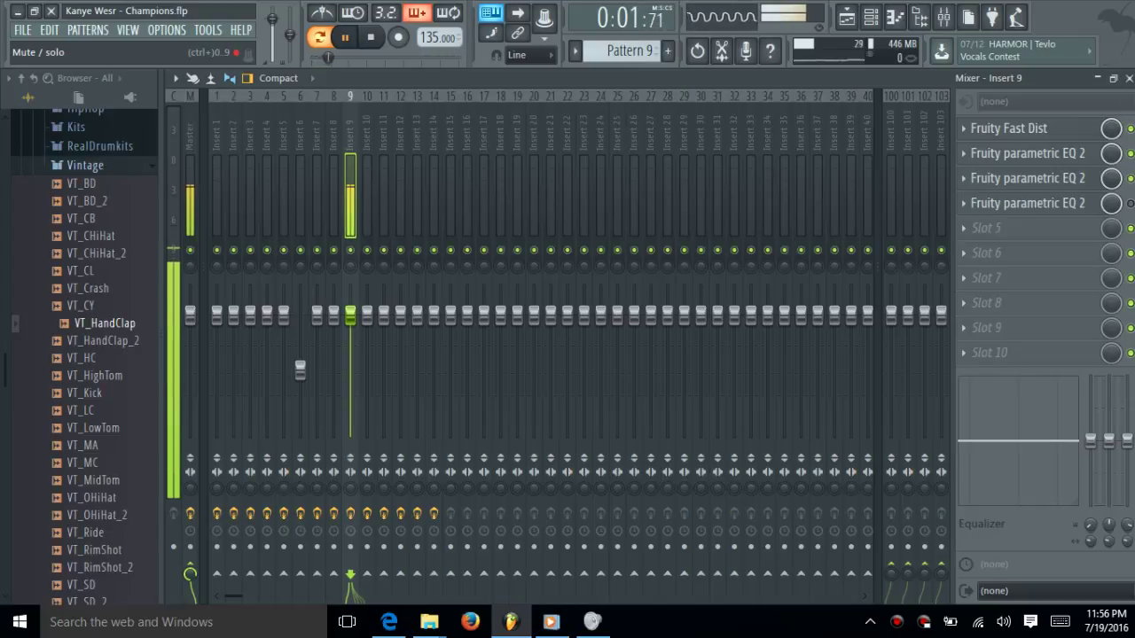
{"action": "left_click", "coordinate": [1128, 78]}
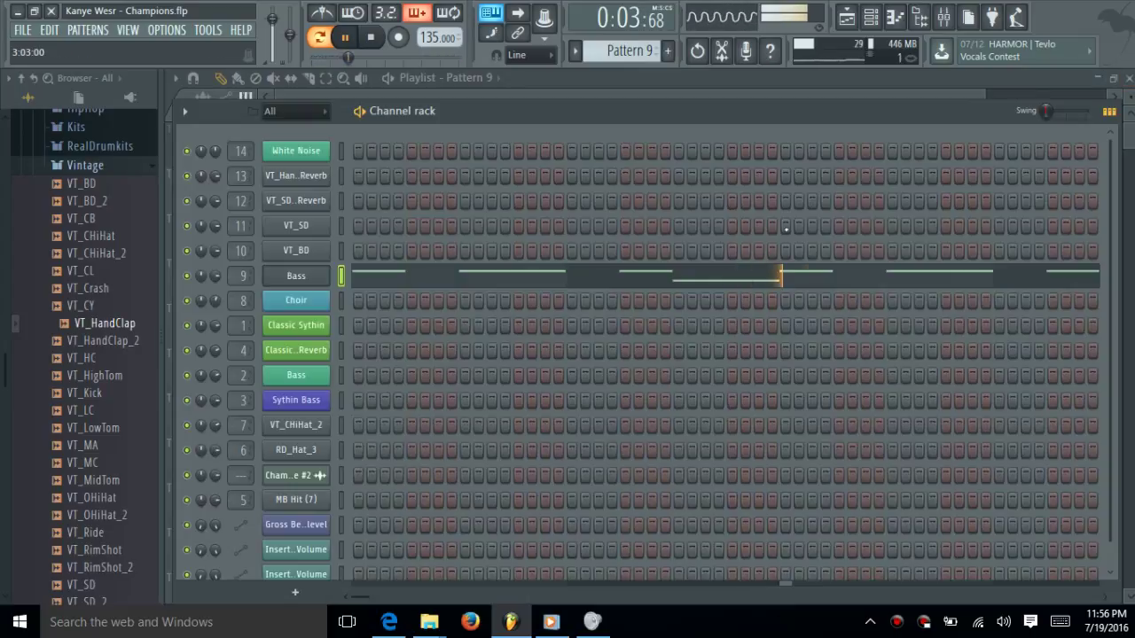
Step: Play Pattern 9 from the start and view all of its Bass notes in the piano roll
{"action": "left_click", "coordinate": [322, 49]}
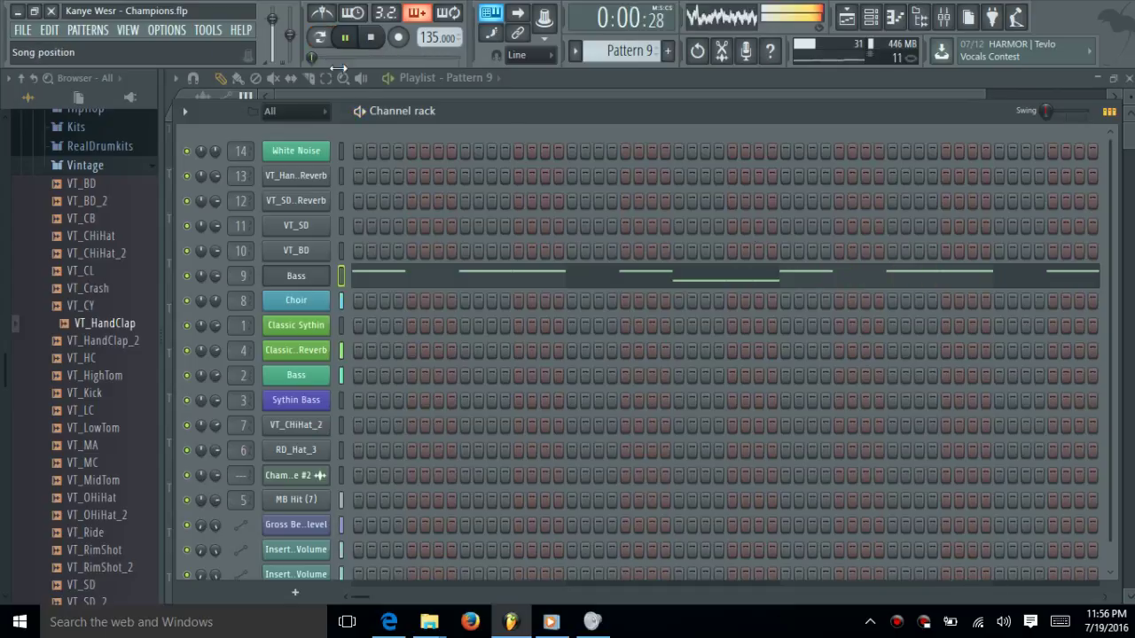
{"action": "left_click", "coordinate": [320, 37]}
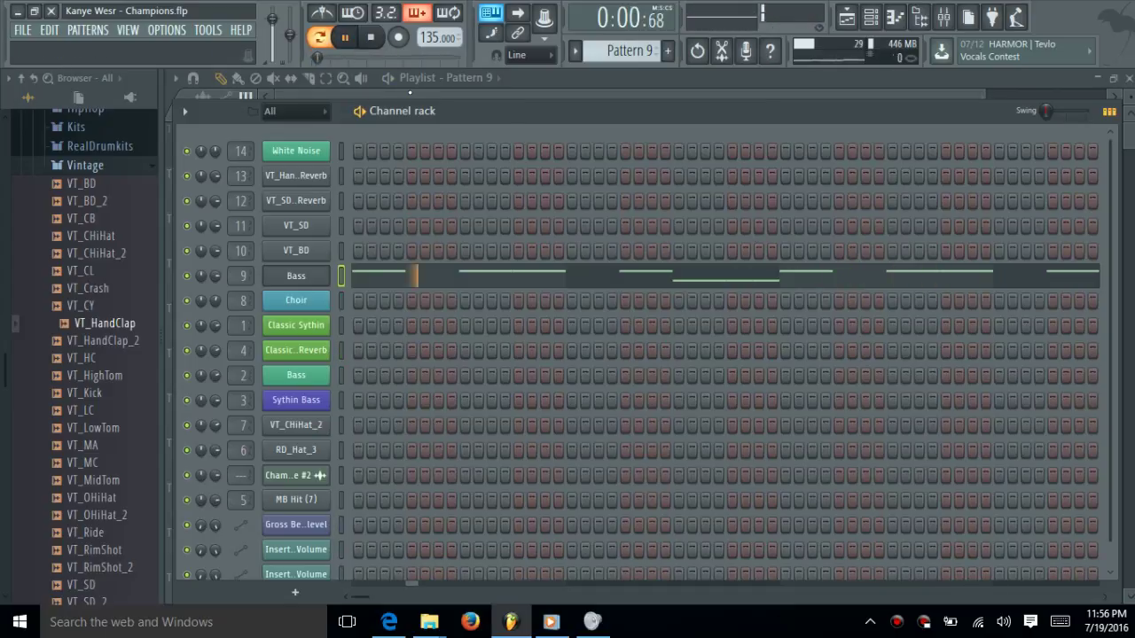
{"action": "left_click", "coordinate": [610, 274]}
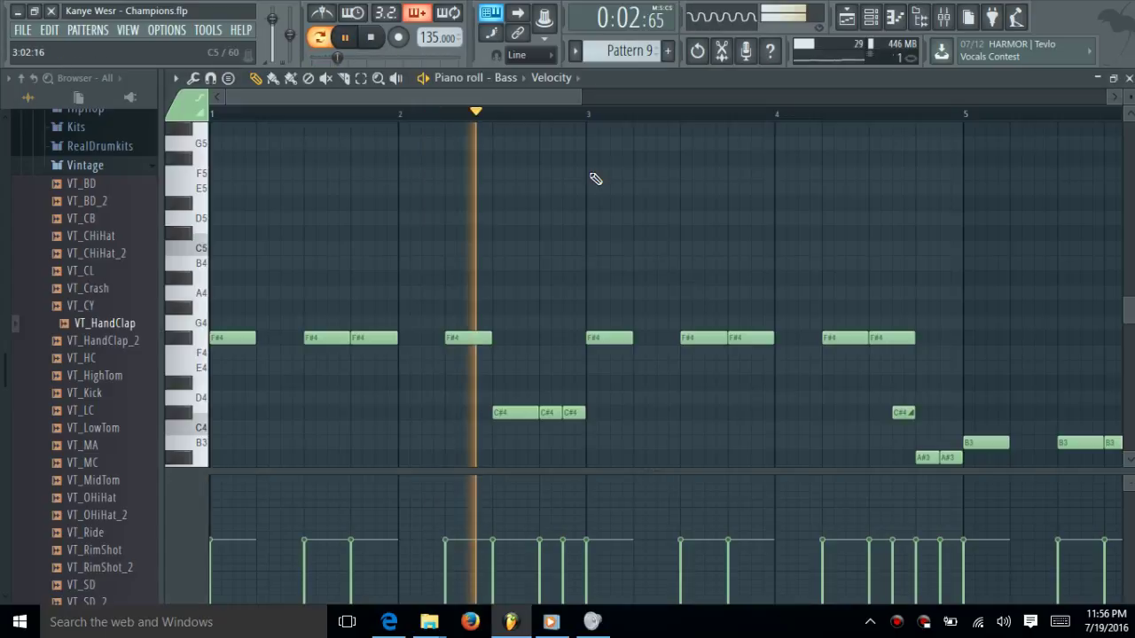
{"action": "scroll", "coordinate": [819, 106], "scroll_direction": "down", "scroll_amount": 2}
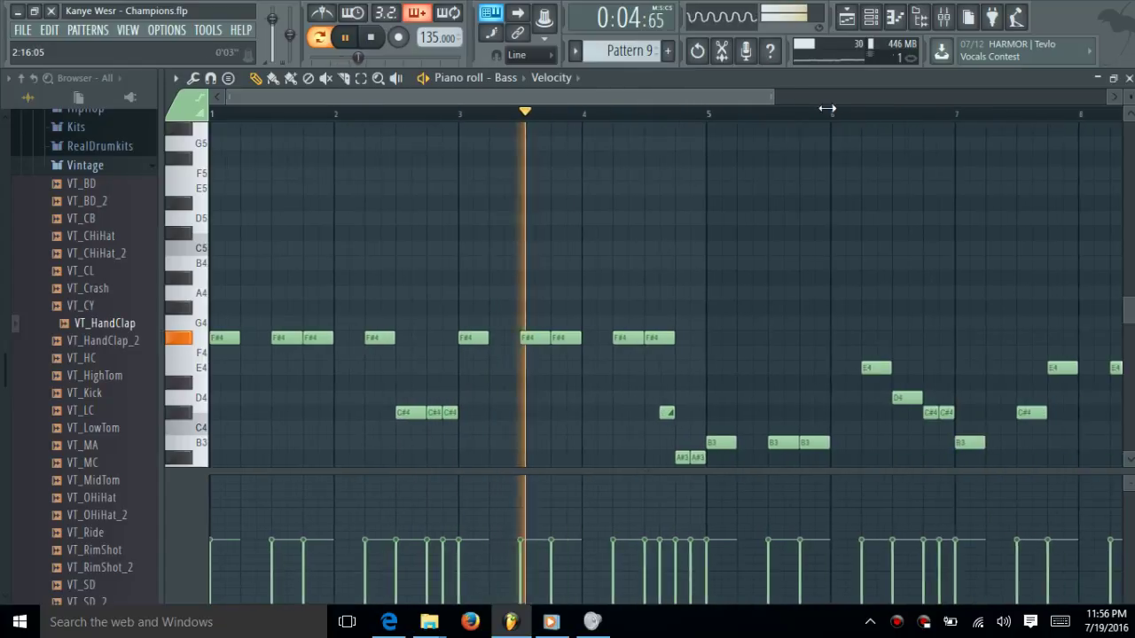
{"action": "scroll", "coordinate": [966, 142], "scroll_direction": "down", "scroll_amount": 1}
{"action": "scroll", "coordinate": [979, 206], "scroll_direction": "down", "scroll_amount": 3}
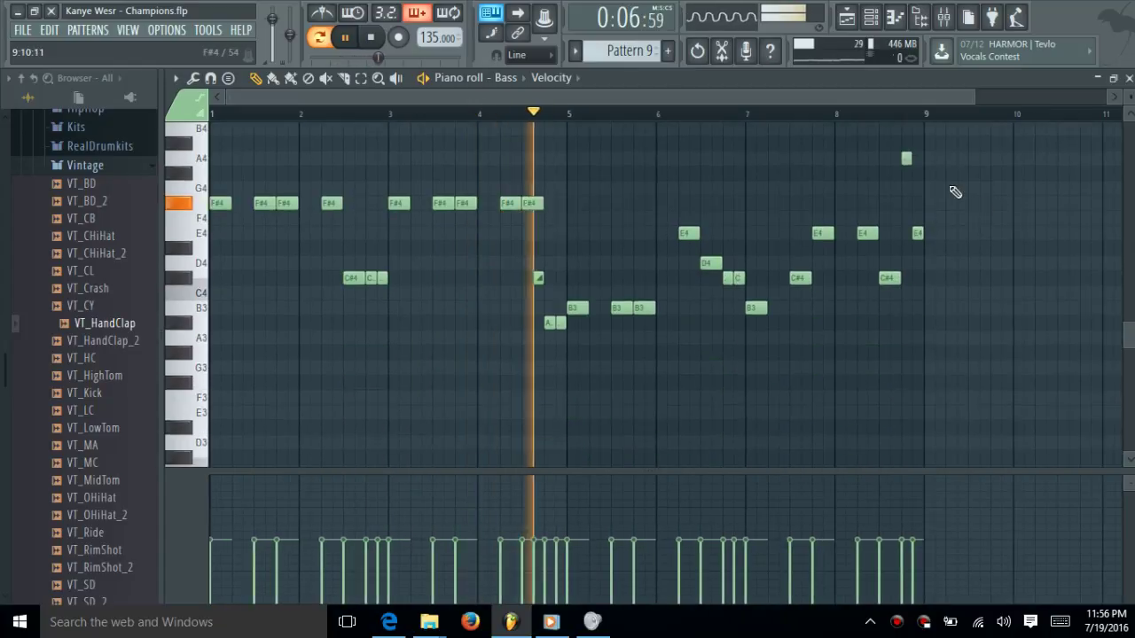
{"action": "key", "text": "space"}
{"action": "key", "text": "space"}
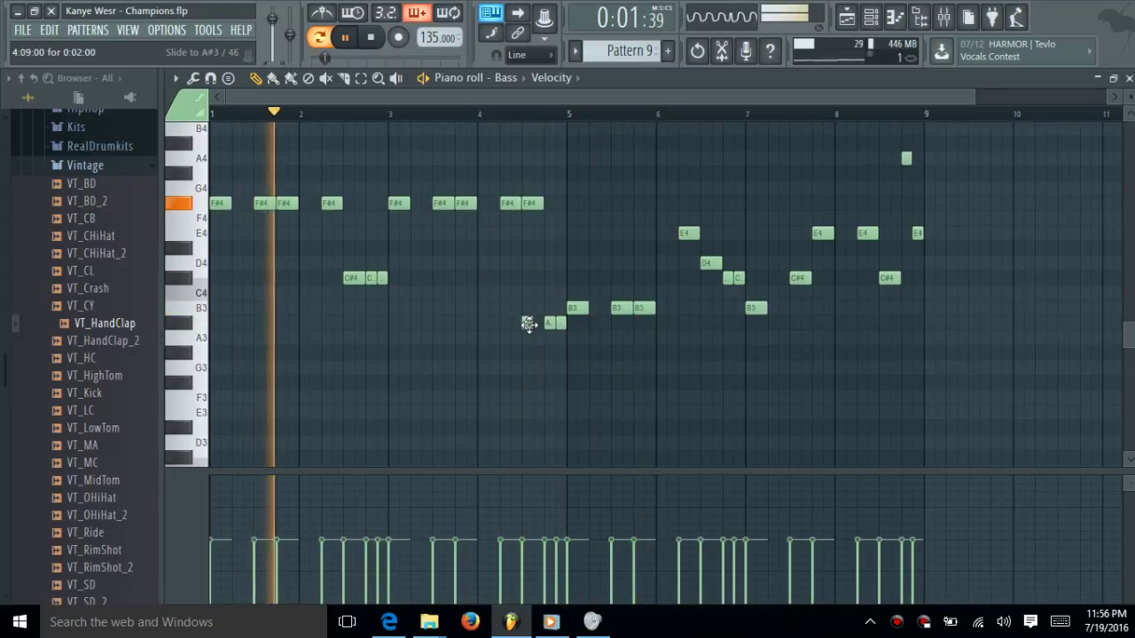
Step: Compare the bass slide note near the end of bar 4 at C#4 and A#3, leaving it on A#3
{"action": "left_click_drag", "start_coordinate": [806, 111], "coordinate": [502, 121]}
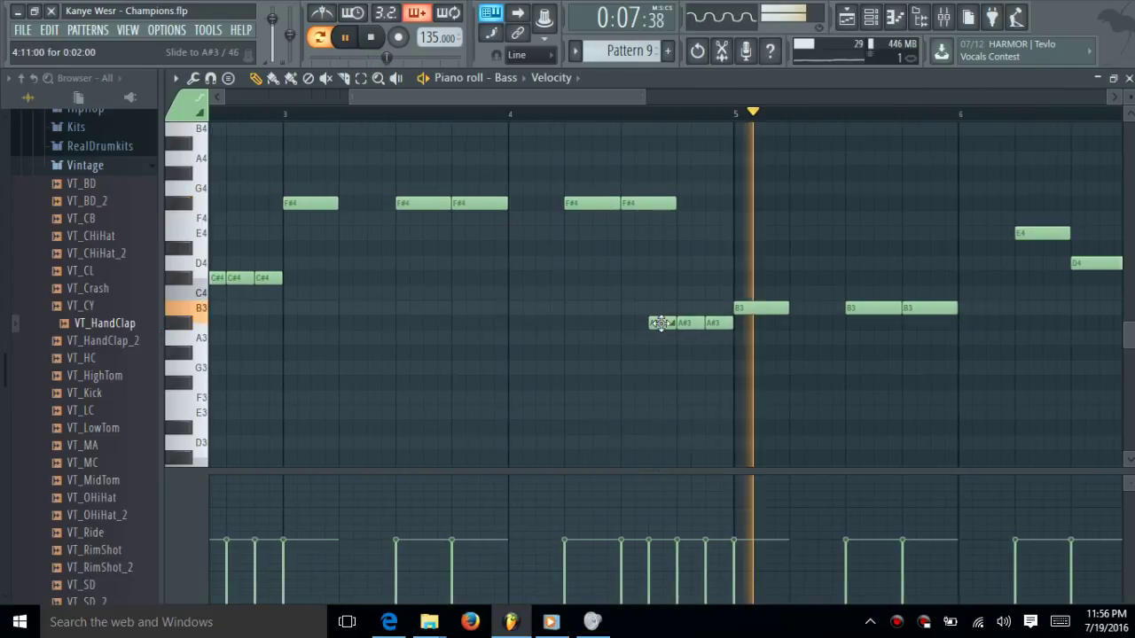
{"action": "left_click_drag", "start_coordinate": [660, 323], "coordinate": [663, 278]}
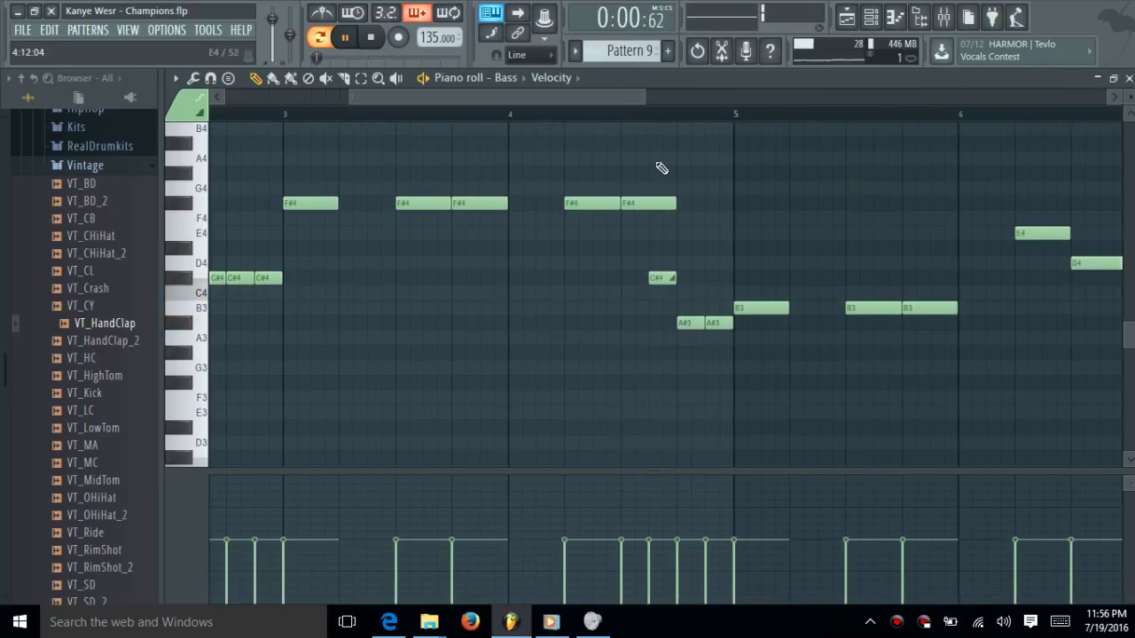
{"action": "left_click_drag", "start_coordinate": [662, 281], "coordinate": [665, 328]}
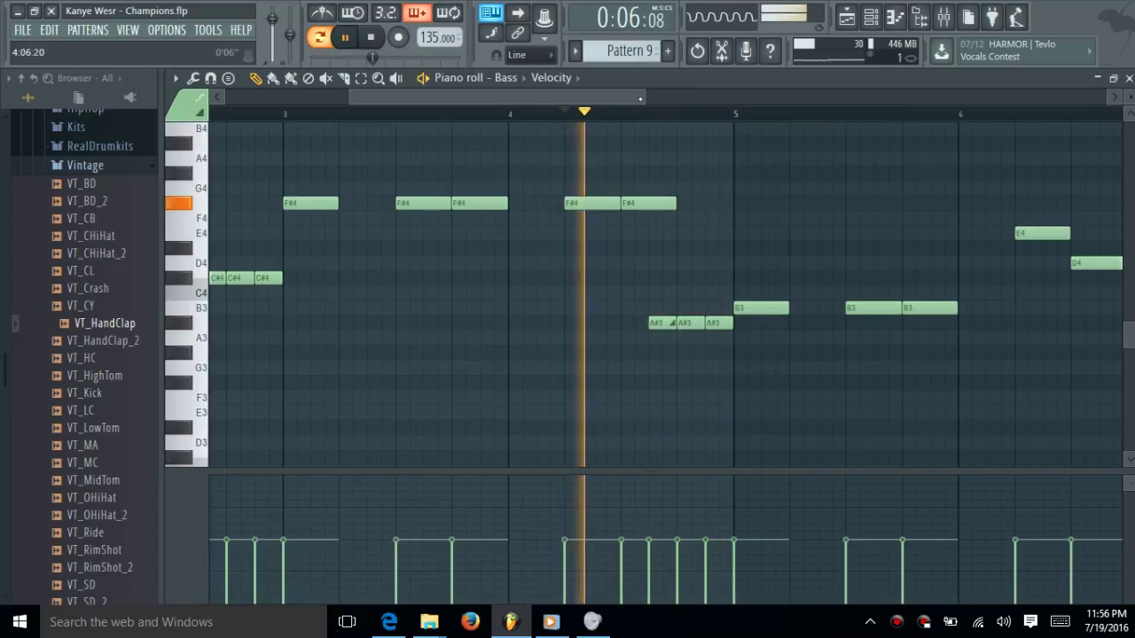
{"action": "left_click_drag", "start_coordinate": [640, 99], "coordinate": [585, 323]}
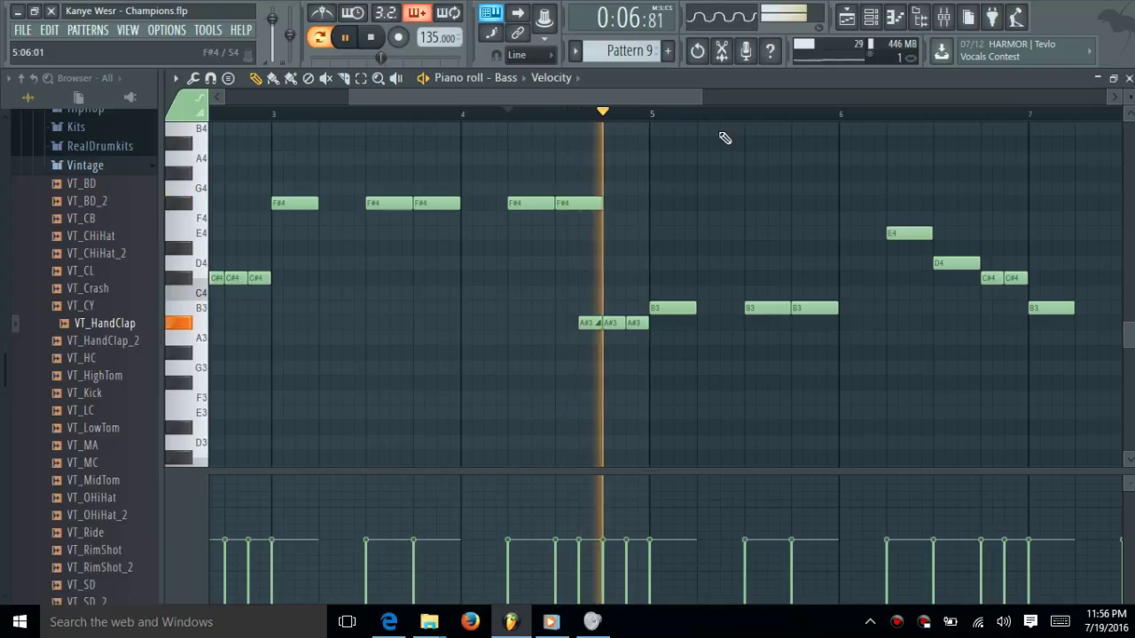
Step: Stop playback and save the project
{"action": "key", "text": "space"}
{"action": "left_click", "coordinate": [22, 30]}
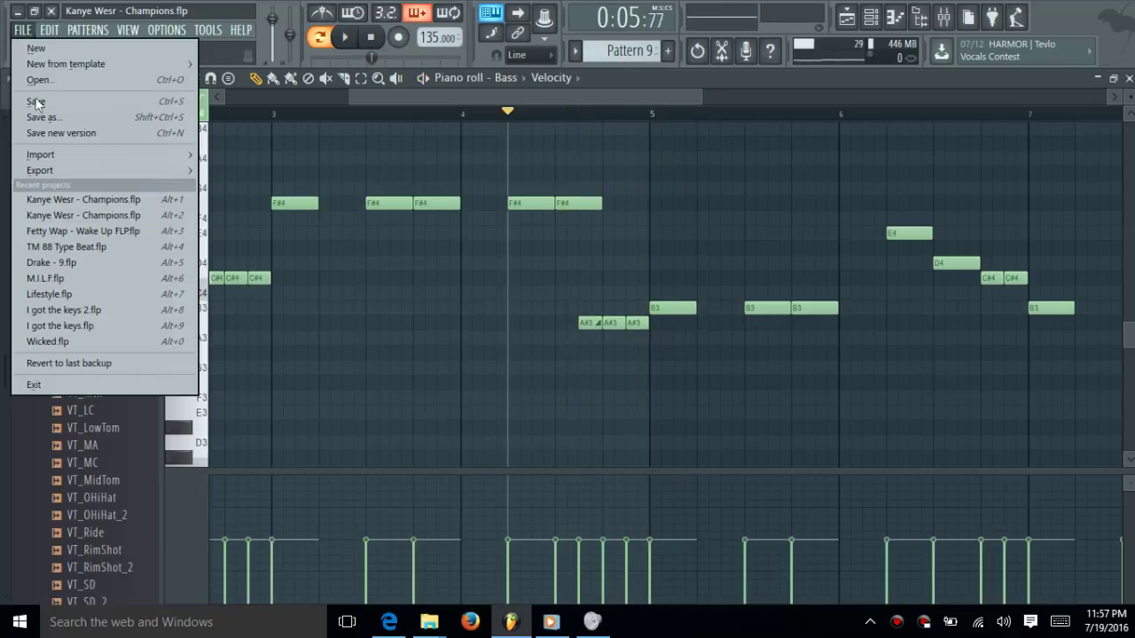
{"action": "left_click", "coordinate": [46, 110]}
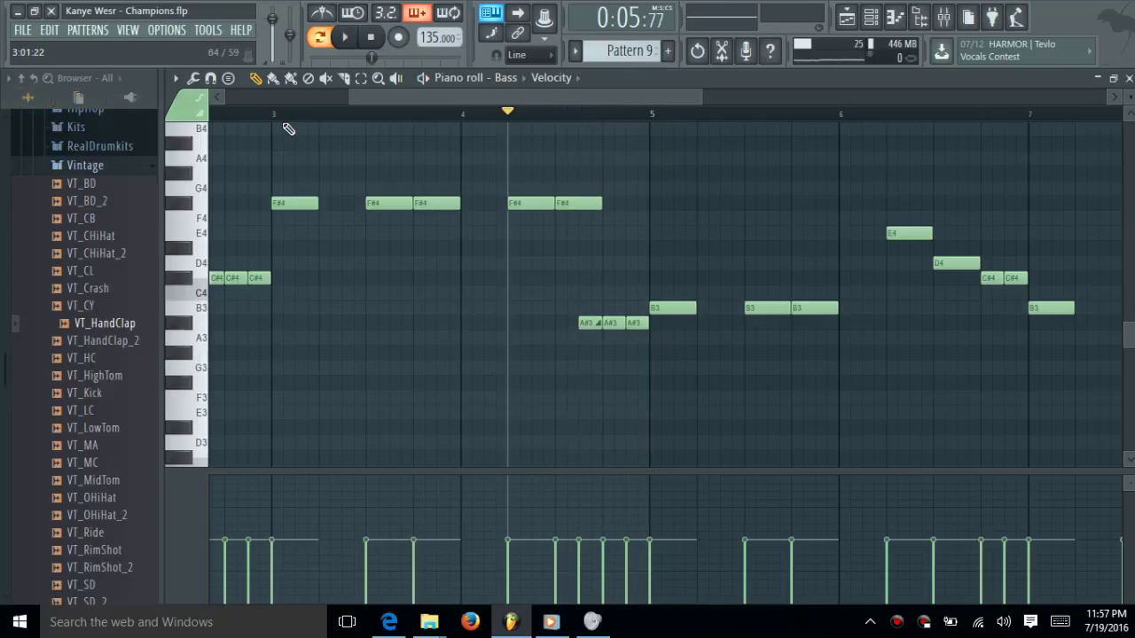
Step: Play the Bass notes from bar 4 and view them through the end of Pattern 9
{"action": "mouse_move", "coordinate": [395, 96]}
{"action": "left_mouse_down"}
{"action": "mouse_move", "coordinate": [378, 95]}
{"action": "mouse_move", "coordinate": [390, 96]}
{"action": "left_mouse_up"}
{"action": "left_click", "coordinate": [345, 37]}
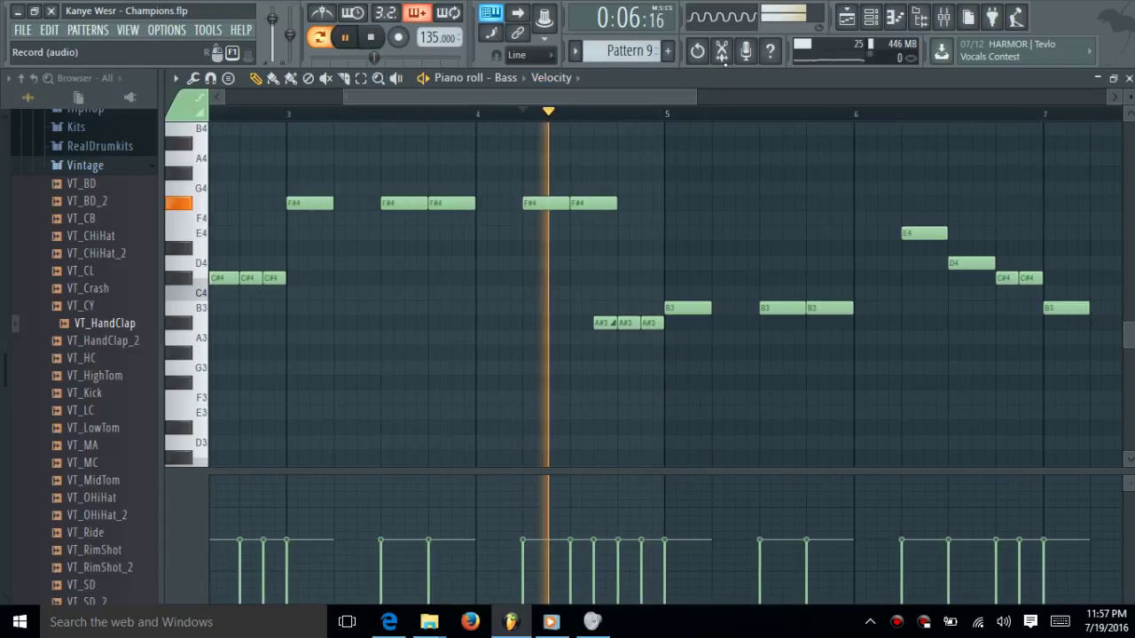
{"action": "scroll", "coordinate": [993, 127], "scroll_direction": "down", "scroll_amount": 3}
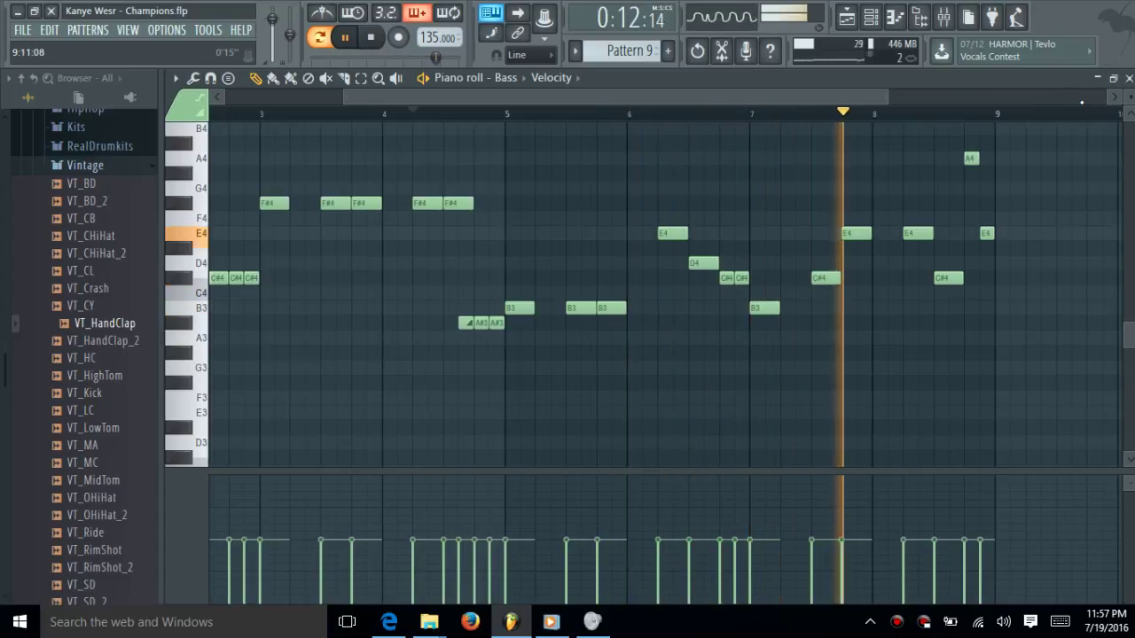
Step: Stop playback and switch the channel rack to Pattern 10
{"action": "key", "text": "space"}
{"action": "key", "text": "F6"}
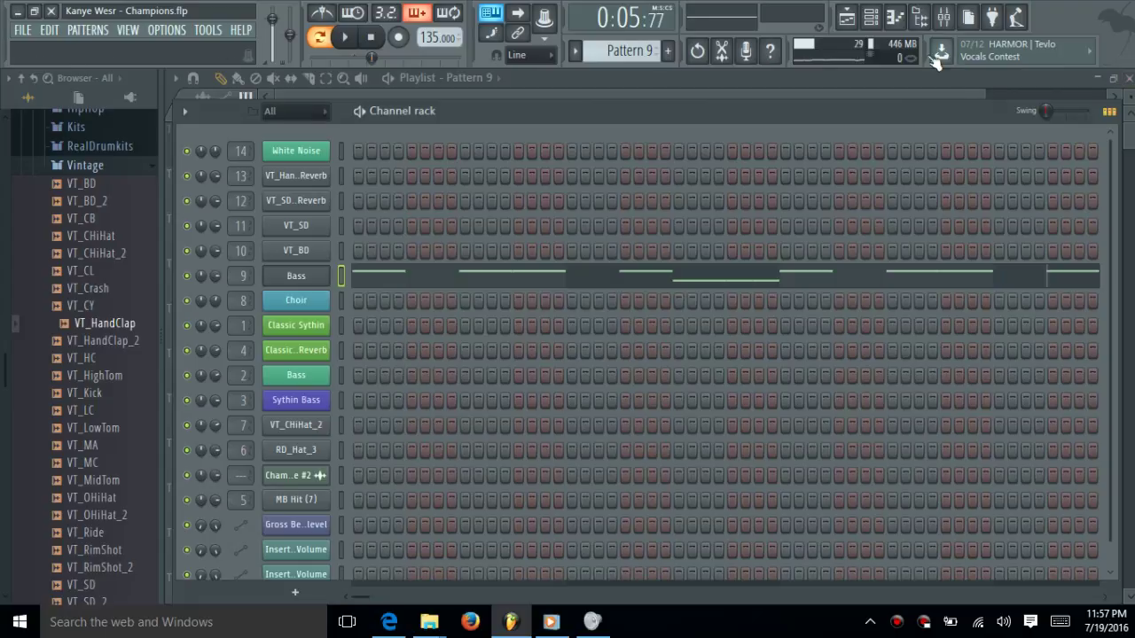
{"action": "left_click", "coordinate": [576, 51]}
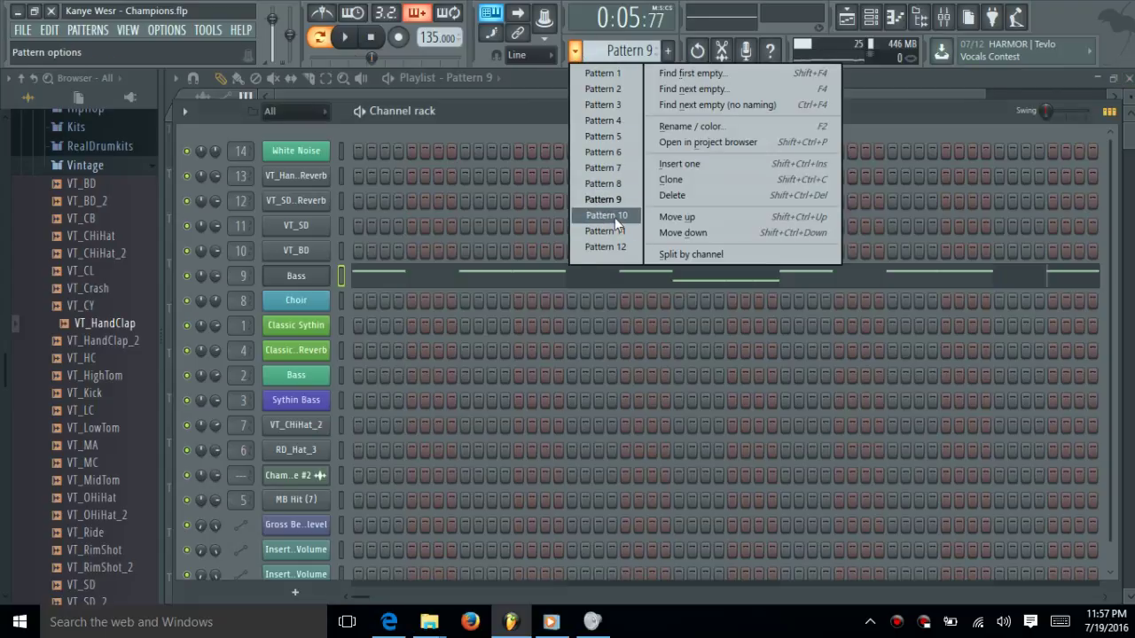
{"action": "left_click", "coordinate": [614, 217]}
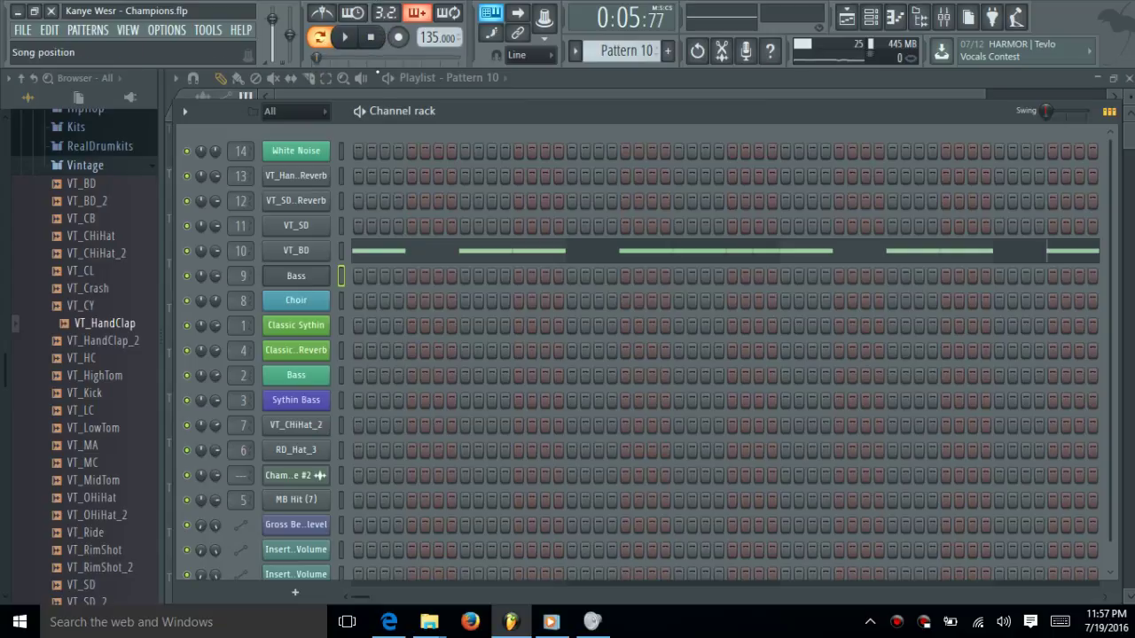
Step: Play Pattern 10 and view all of its VT_BD notes in the piano roll, then return to the channel rack
{"action": "left_click", "coordinate": [352, 38]}
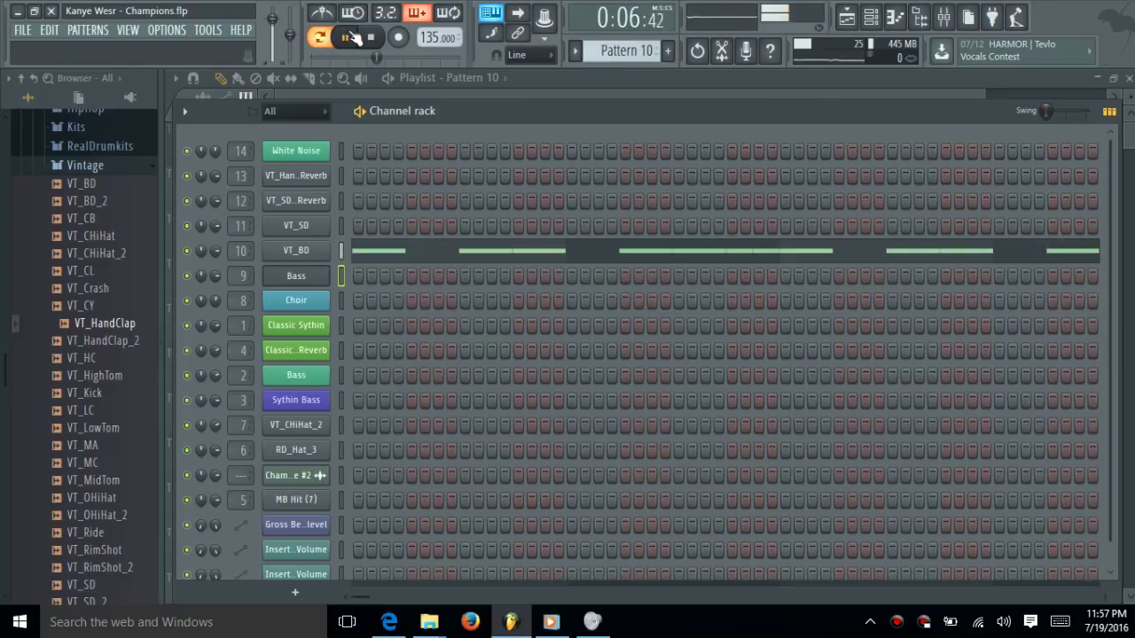
{"action": "left_click", "coordinate": [564, 253]}
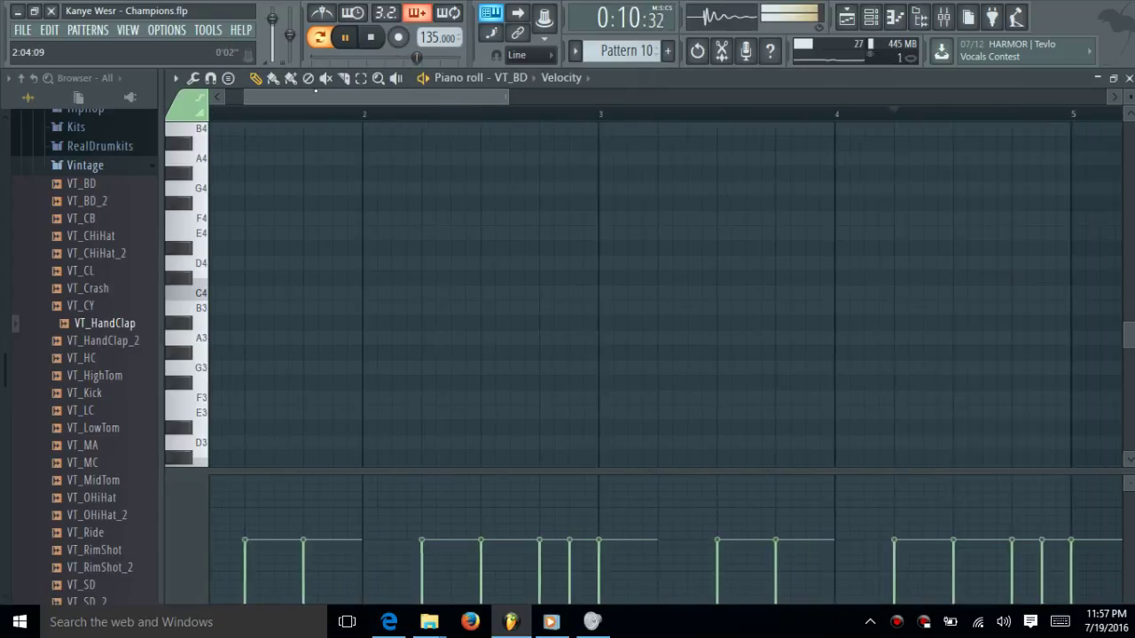
{"action": "left_click_drag", "start_coordinate": [509, 97], "coordinate": [1097, 98]}
{"action": "scroll", "coordinate": [893, 260], "scroll_direction": "up", "scroll_amount": 5}
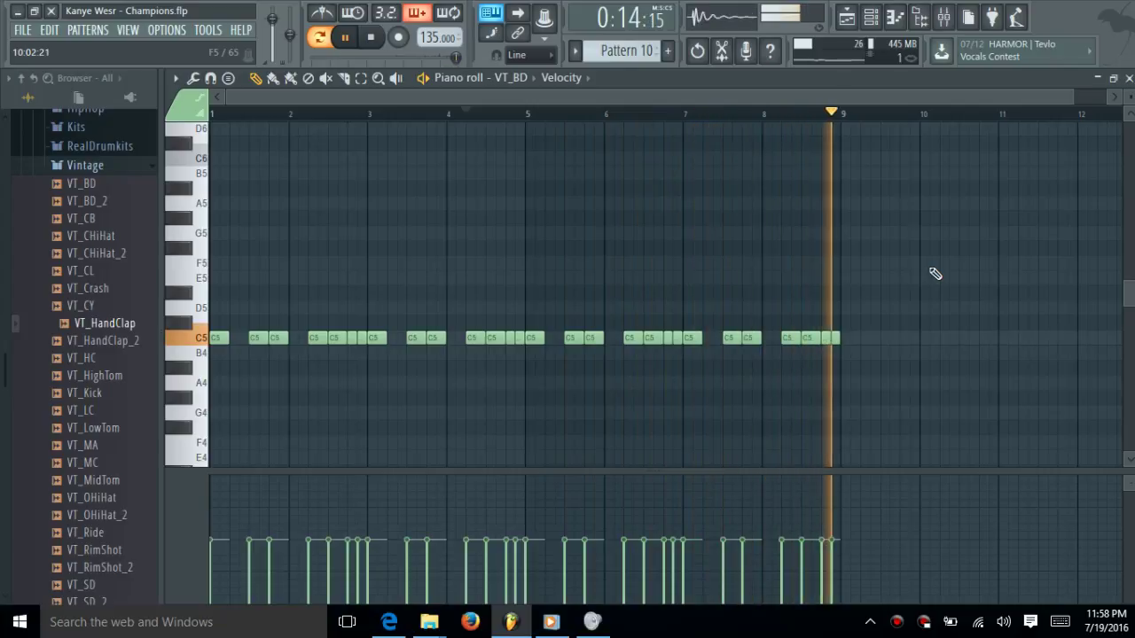
{"action": "key", "text": "space"}
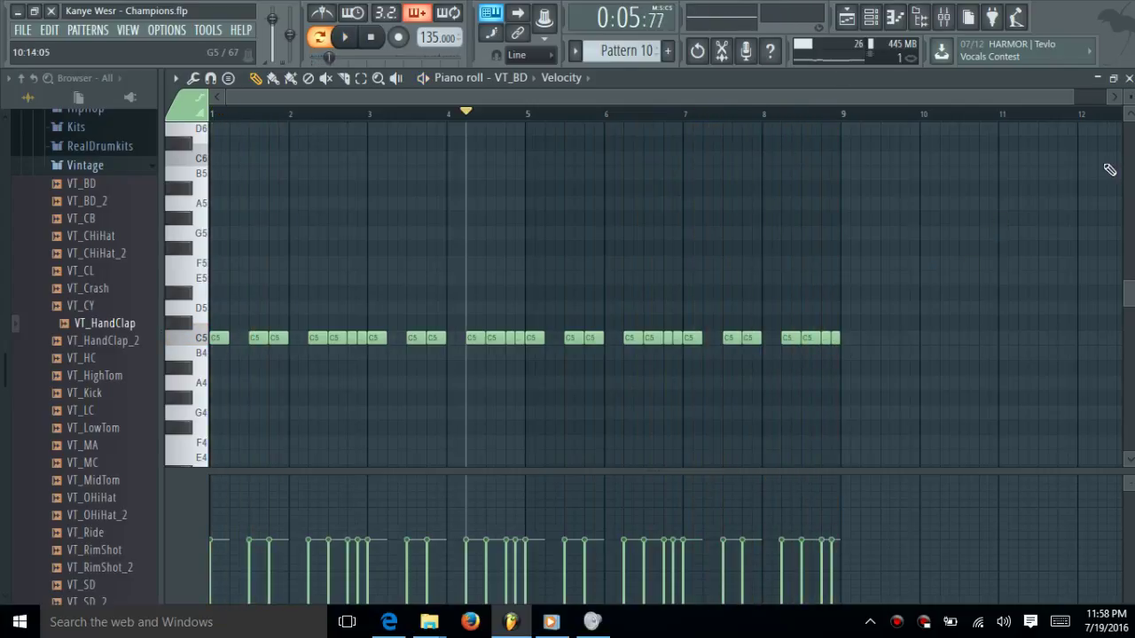
{"action": "left_click", "coordinate": [1128, 78]}
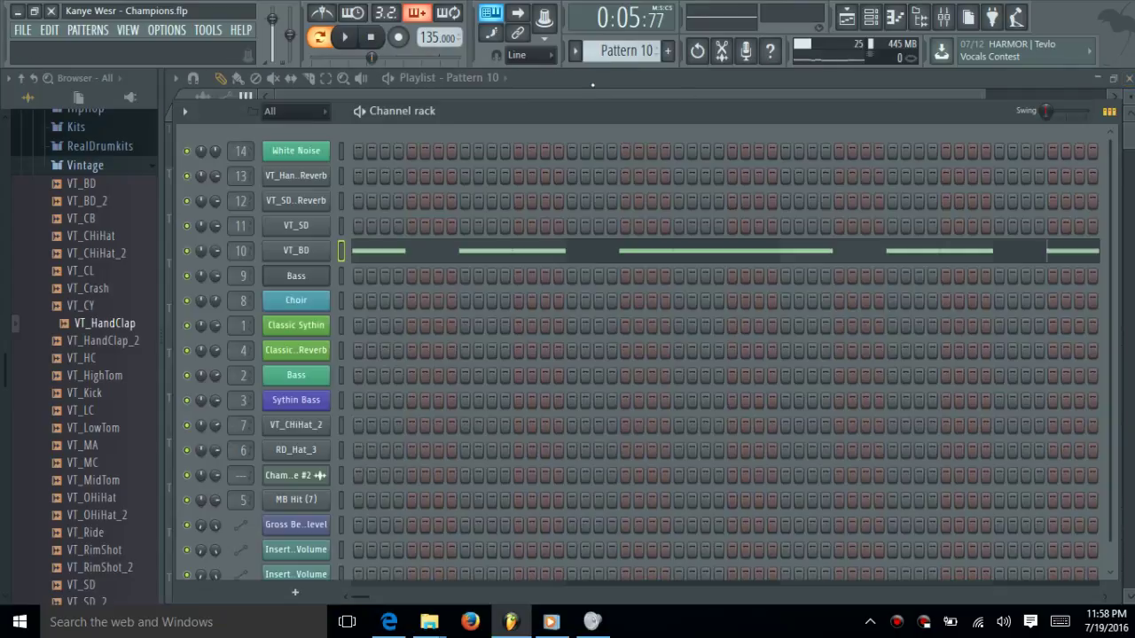
Step: Switch to Pattern 11 and play its VT_SD notes from the start in the piano roll
{"action": "left_click", "coordinate": [585, 53]}
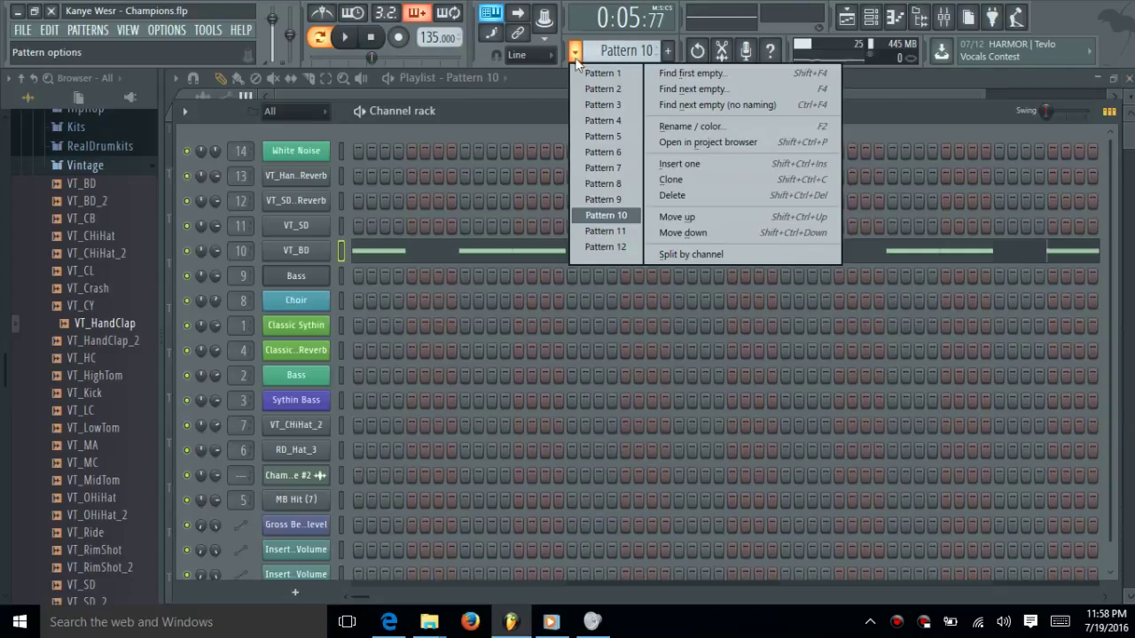
{"action": "left_click", "coordinate": [637, 231]}
{"action": "left_click", "coordinate": [616, 227]}
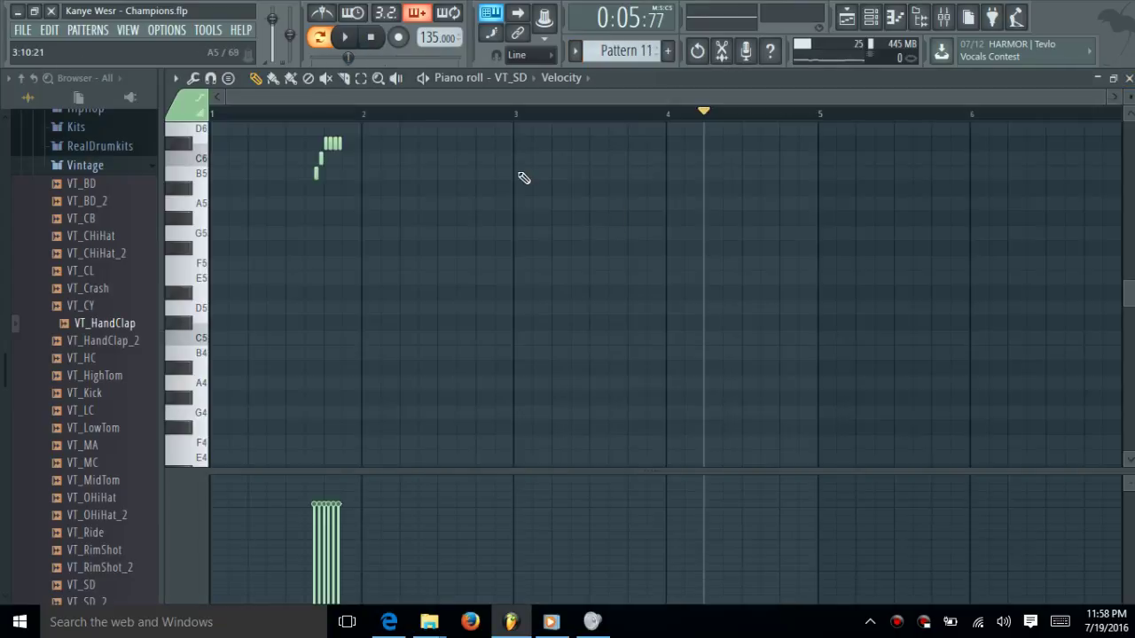
{"action": "left_click", "coordinate": [285, 114]}
{"action": "key", "text": "space"}
{"action": "key", "text": "space"}
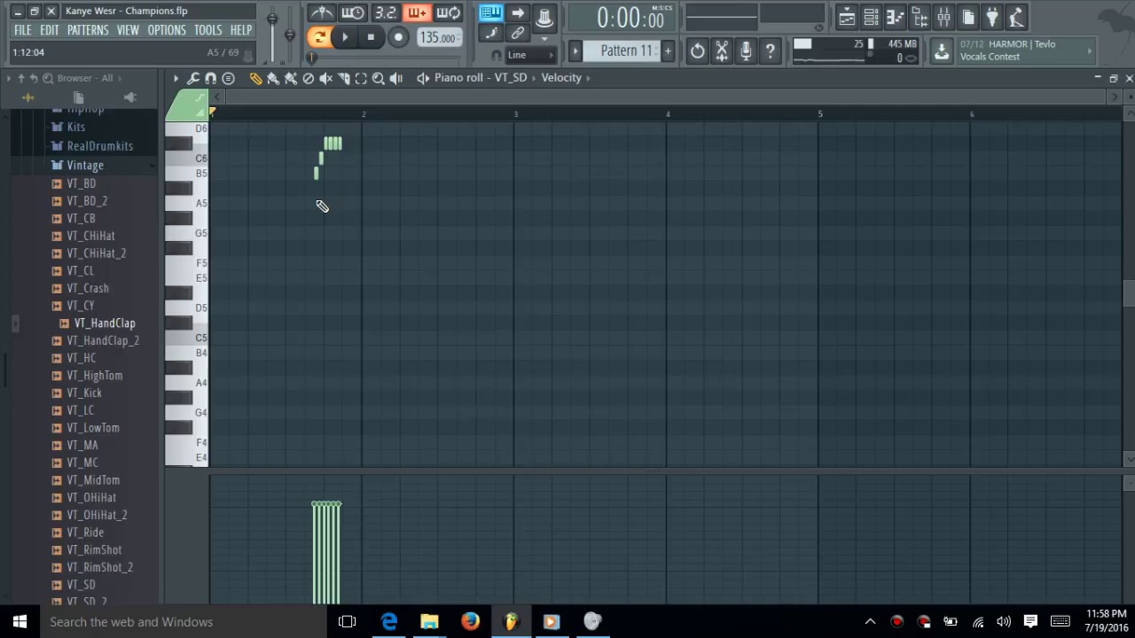
{"action": "key", "text": "space"}
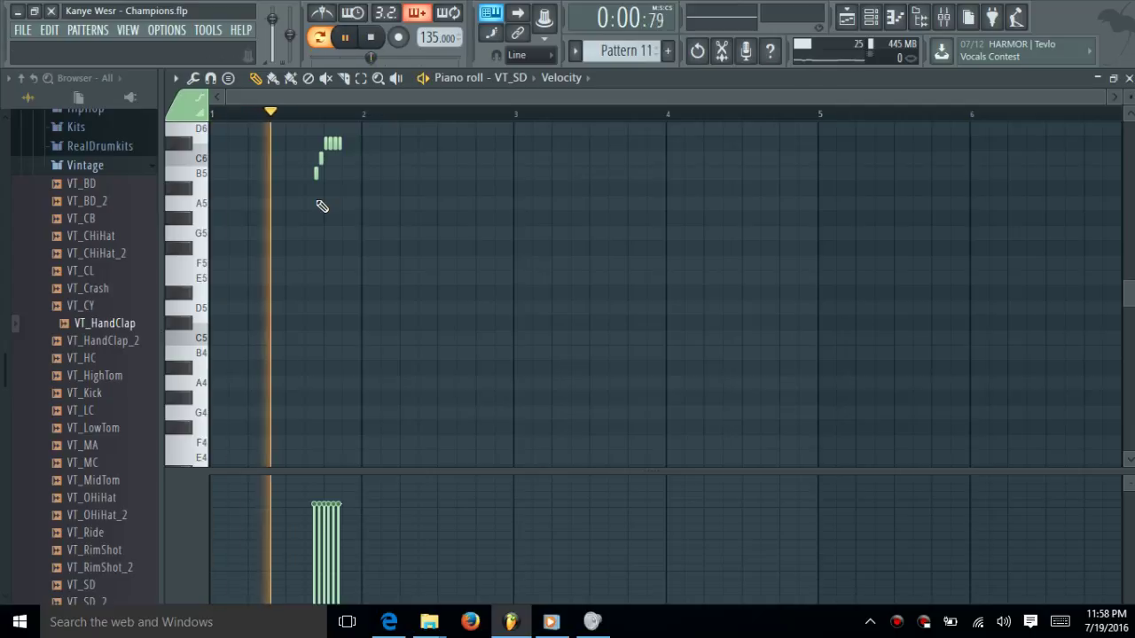
{"action": "key", "text": "space"}
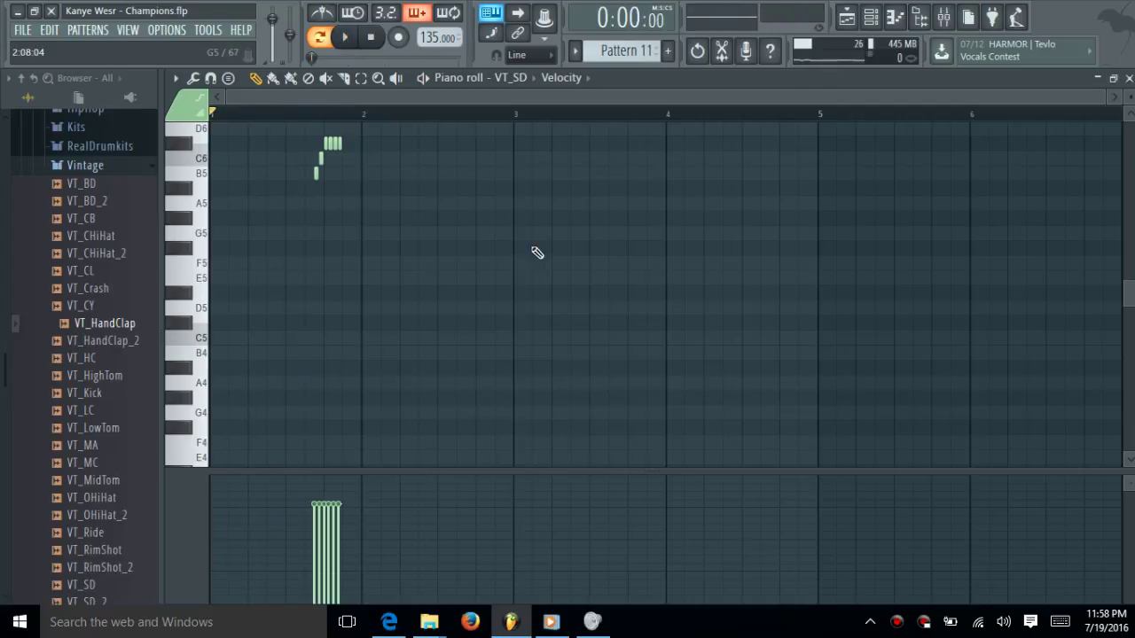
{"action": "left_click", "coordinate": [1128, 78]}
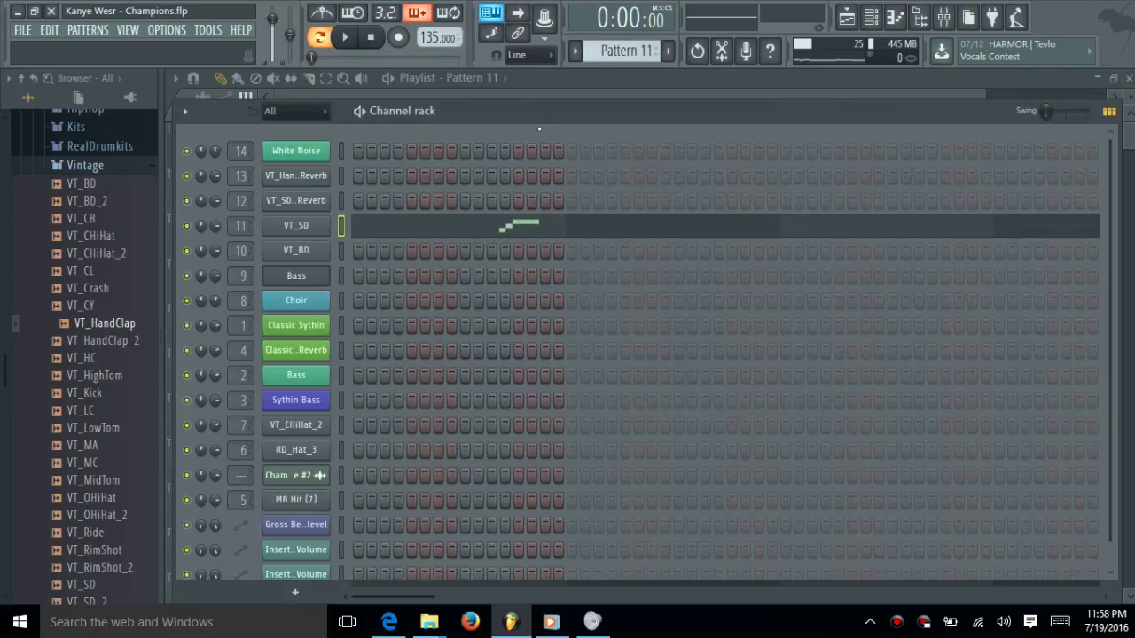
Step: Switch to Pattern 12, view the White Noise channel's 3x Osc settings and volume envelope, and audition the sound
{"action": "left_click", "coordinate": [575, 52]}
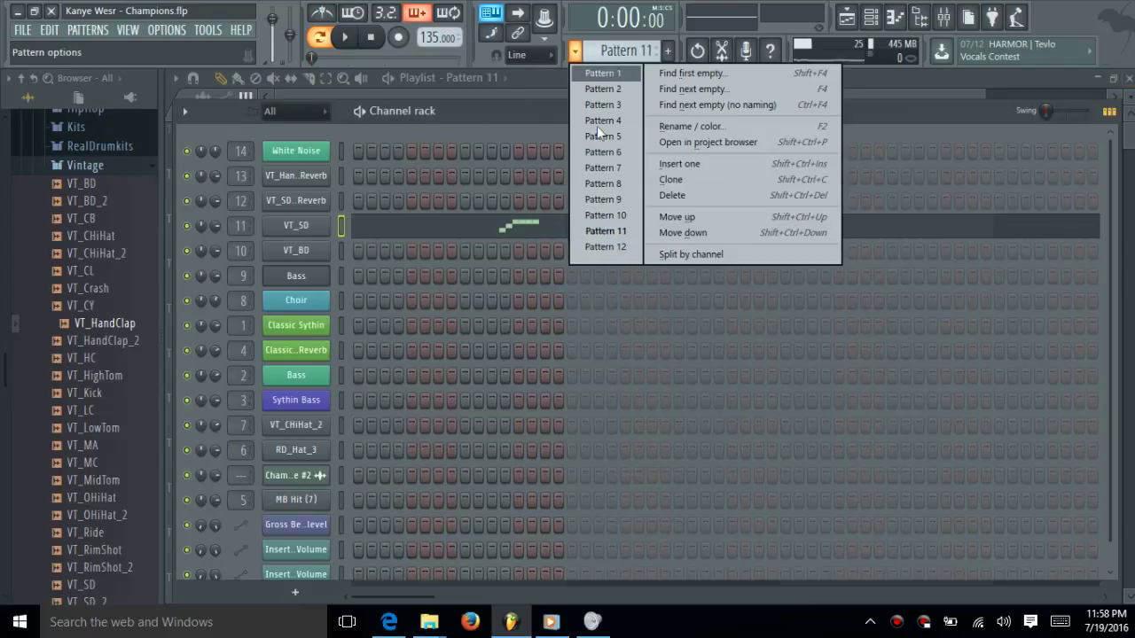
{"action": "left_click", "coordinate": [611, 247]}
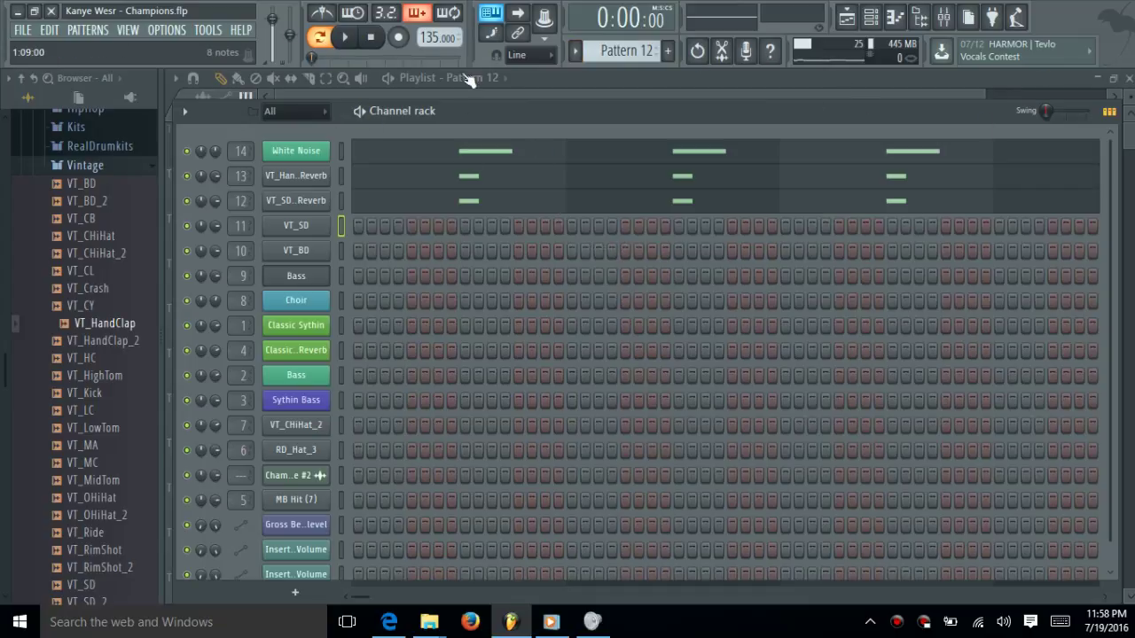
{"action": "left_click", "coordinate": [304, 166]}
{"action": "left_click", "coordinate": [395, 189]}
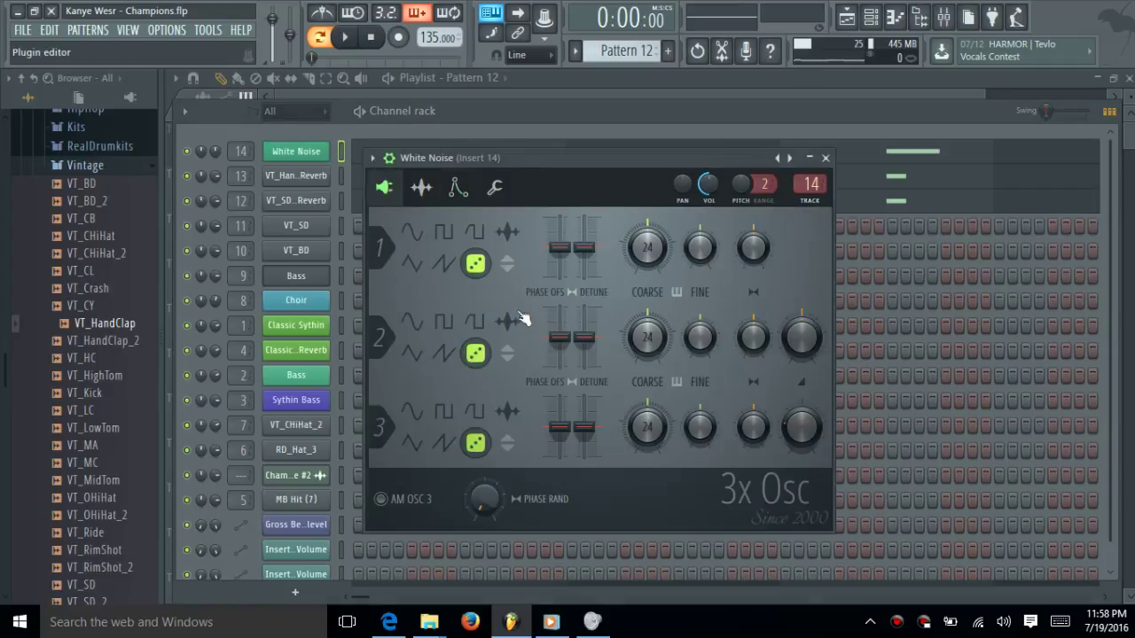
{"action": "left_click", "coordinate": [459, 189]}
{"action": "left_click", "coordinate": [654, 496]}
{"action": "left_click", "coordinate": [544, 502]}
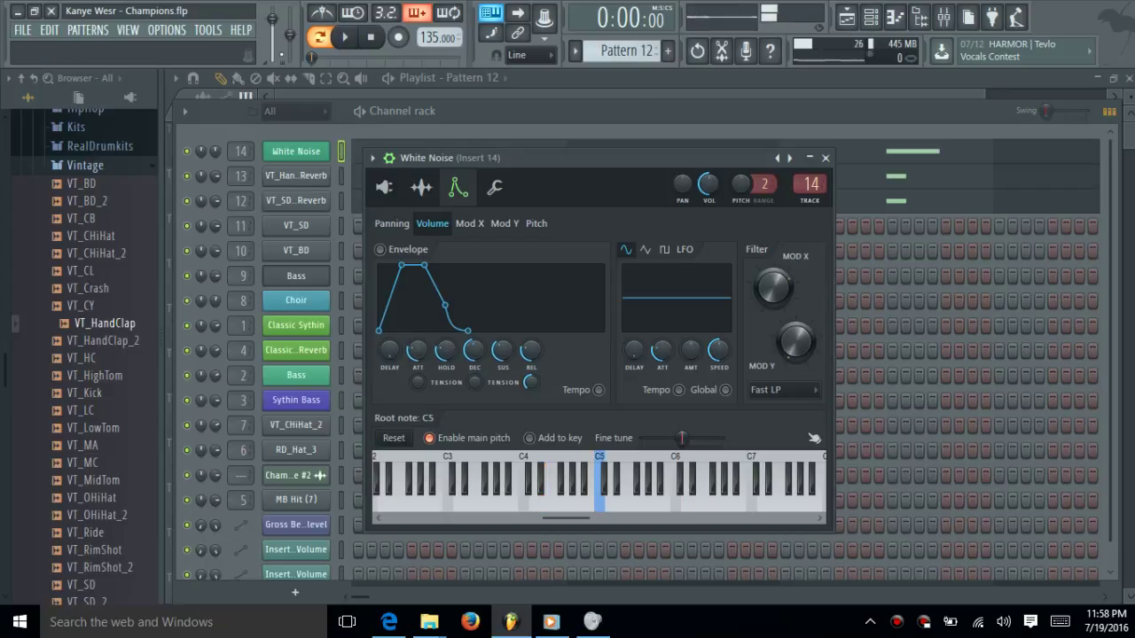
Step: Play Pattern 12, close the White Noise settings and stop playback
{"action": "left_click", "coordinate": [346, 37]}
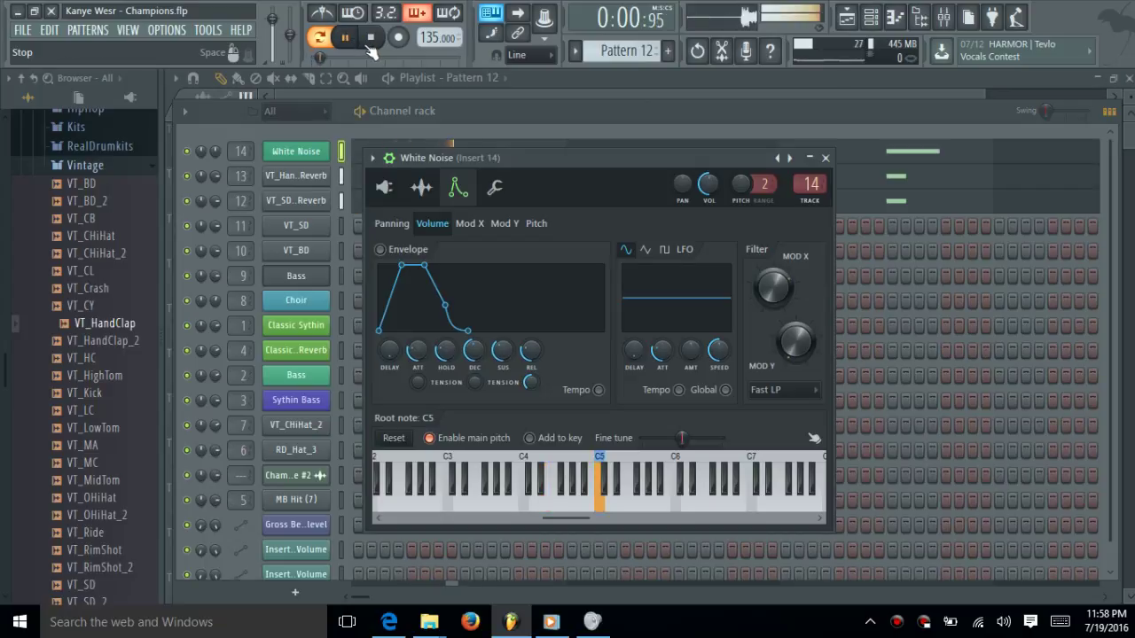
{"action": "left_click", "coordinate": [826, 157]}
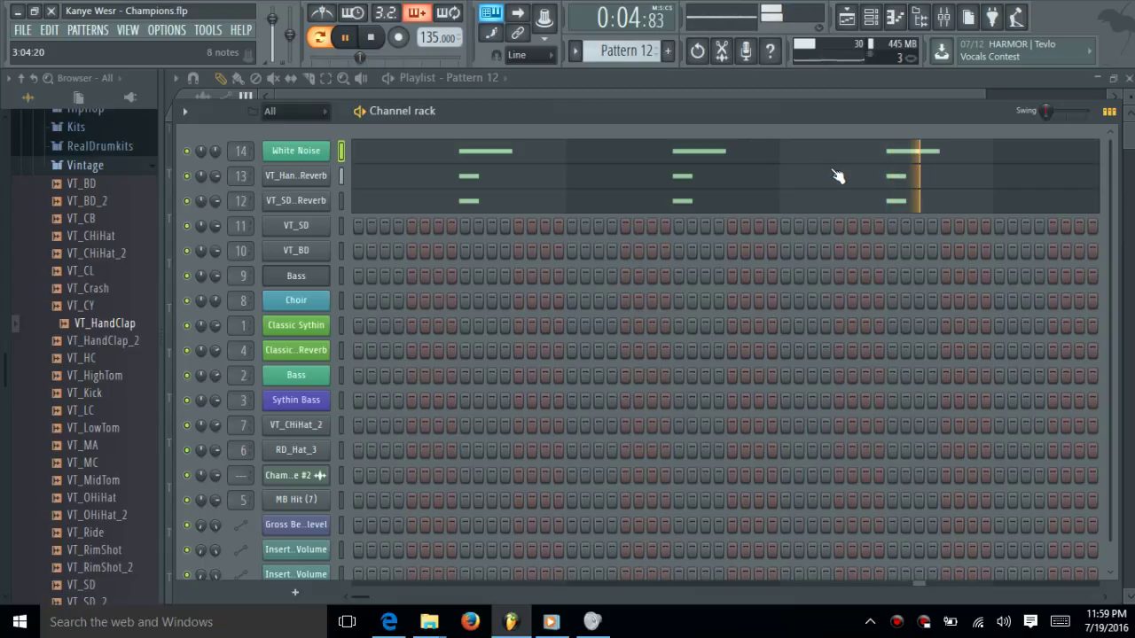
{"action": "left_click", "coordinate": [372, 39]}
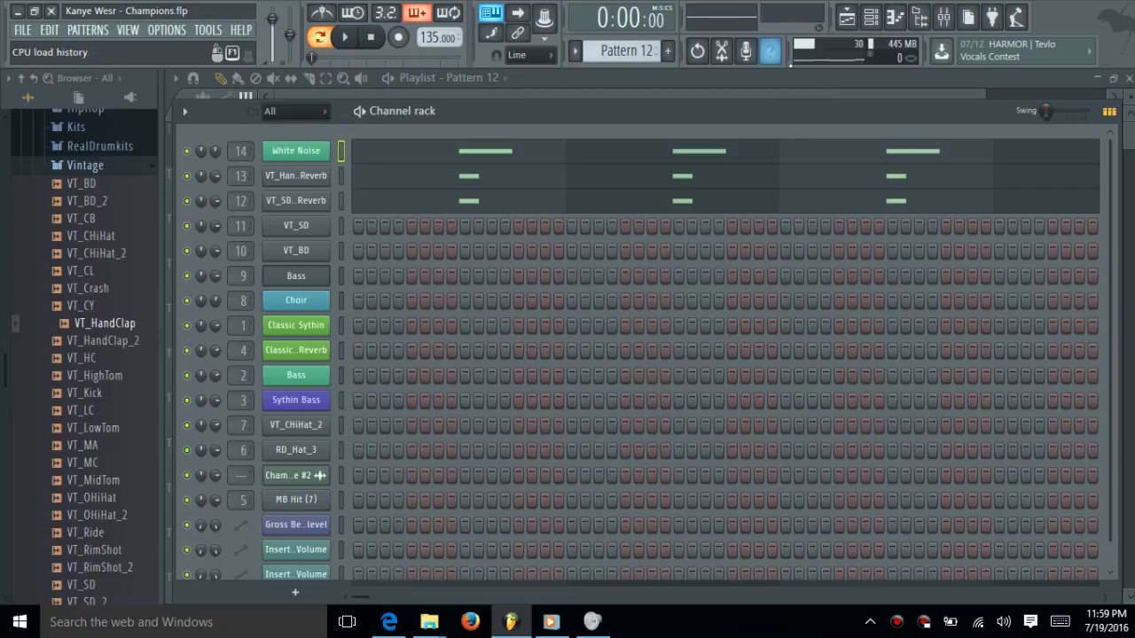
Step: From a Pattern 8 clip on Track 3 of the playlist, view the Choir notes in the piano roll and channel rack
{"action": "left_click", "coordinate": [574, 51]}
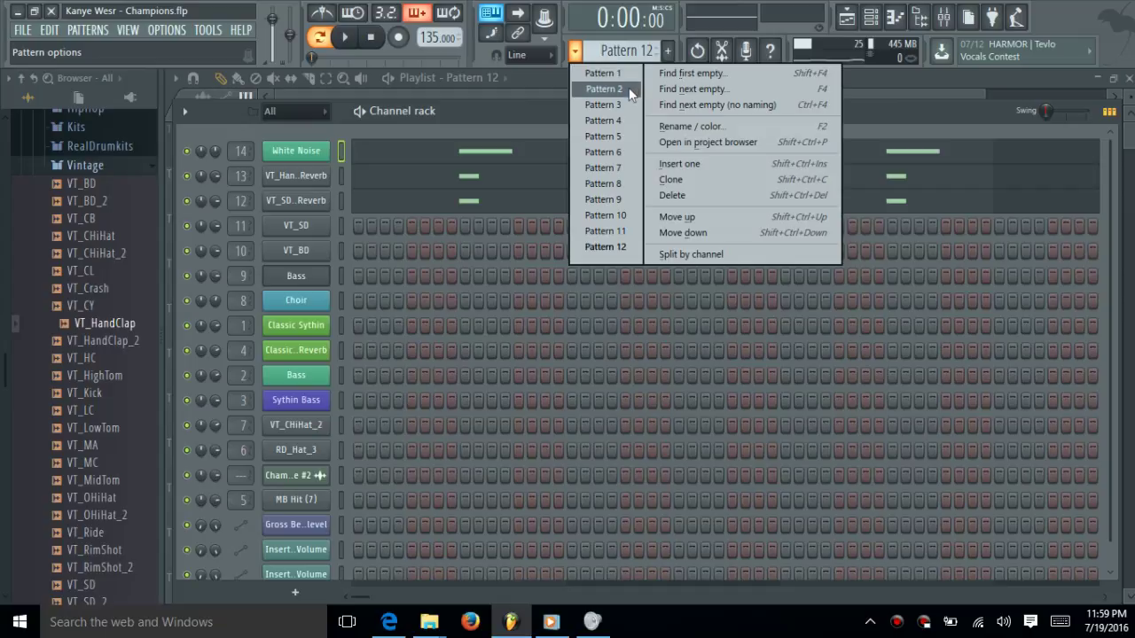
{"action": "left_click", "coordinate": [853, 18]}
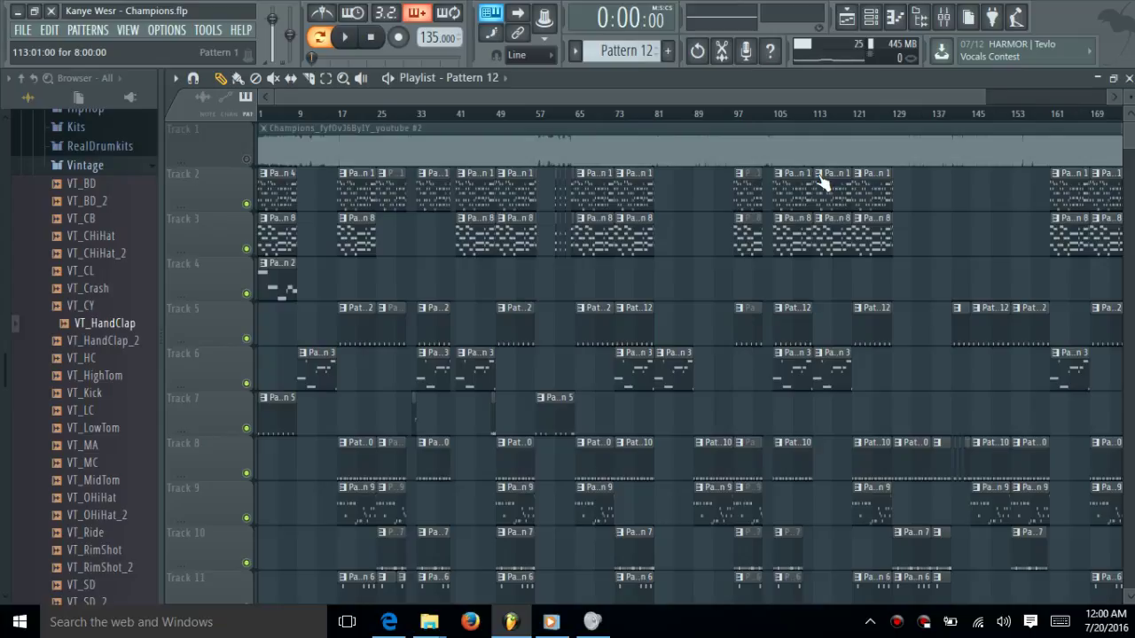
{"action": "left_click", "coordinate": [797, 234]}
{"action": "double_click", "coordinate": [795, 241]}
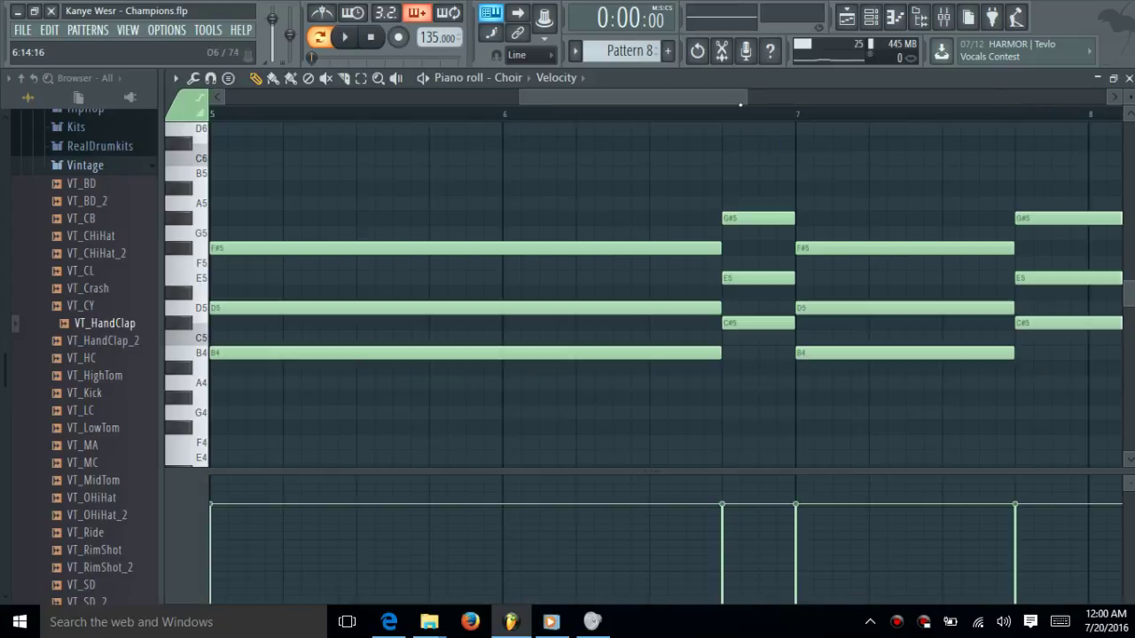
{"action": "scroll", "coordinate": [526, 98], "scroll_direction": "down", "scroll_amount": 3}
{"action": "scroll", "coordinate": [857, 94], "scroll_direction": "down", "scroll_amount": 2}
{"action": "left_click", "coordinate": [871, 16]}
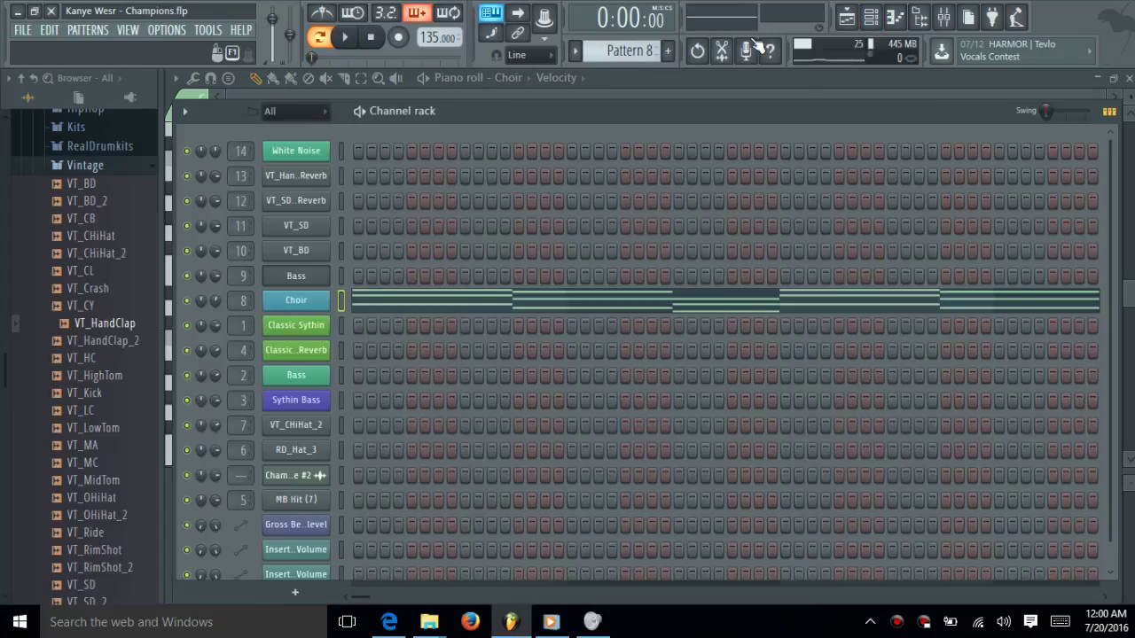
Step: From a Pattern 1 clip on Track 2 of the playlist, view all the Classic Sythin notes in the piano roll
{"action": "left_click", "coordinate": [870, 20]}
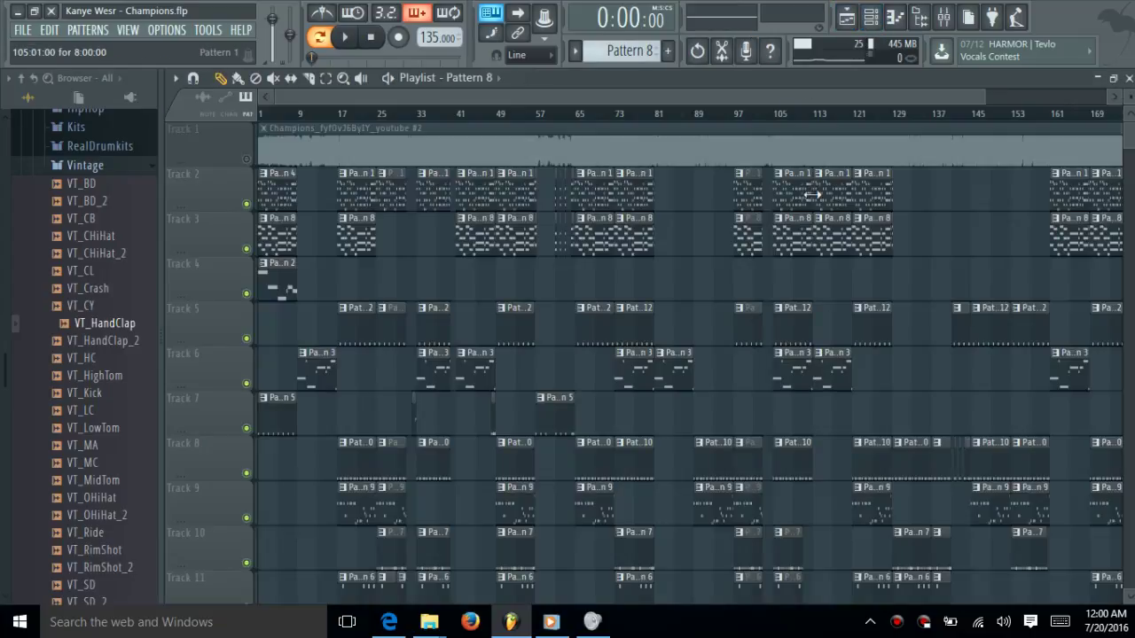
{"action": "double_click", "coordinate": [835, 200]}
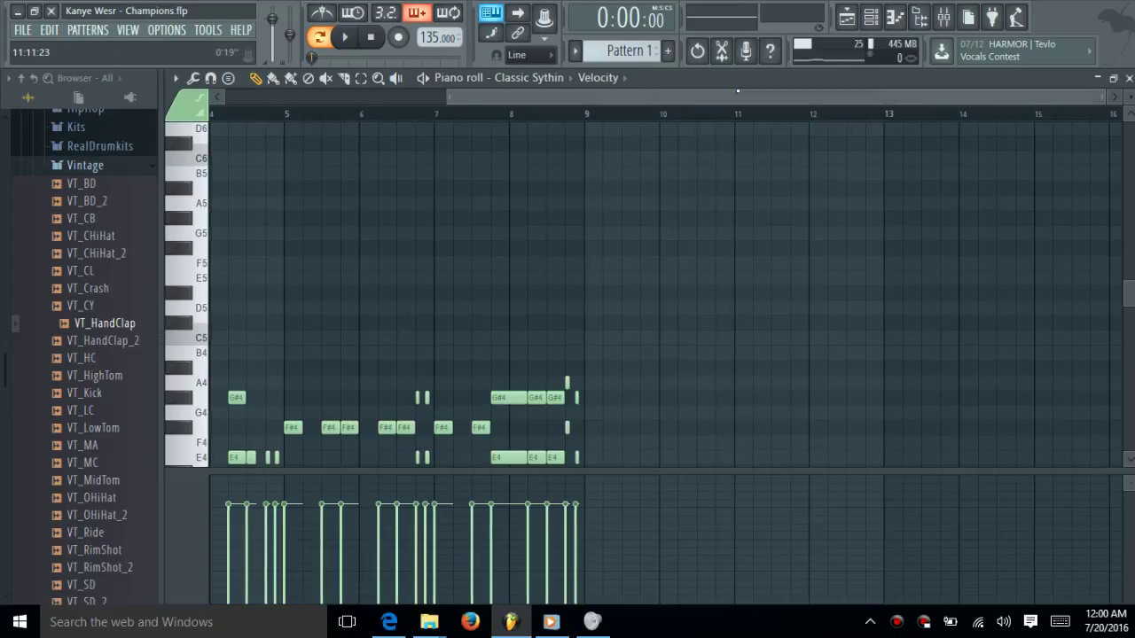
{"action": "scroll", "coordinate": [770, 96], "scroll_direction": "left", "scroll_amount": 3}
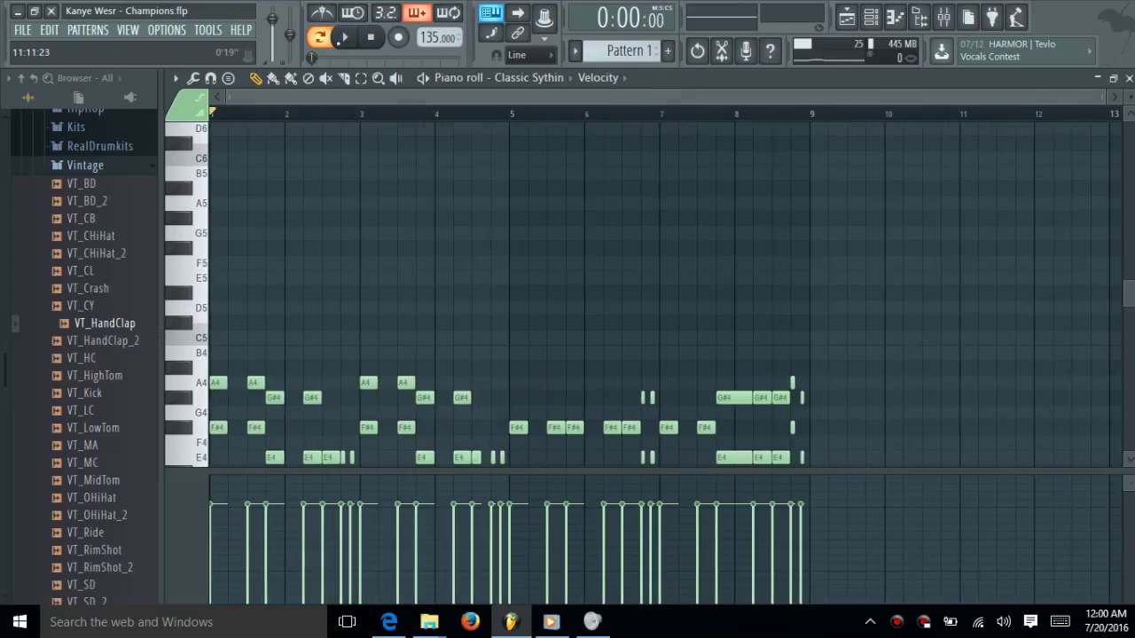
Step: View the Classic Sythin channel's 3x Osc settings, play Pattern 1 briefly and close the settings
{"action": "left_click", "coordinate": [871, 18]}
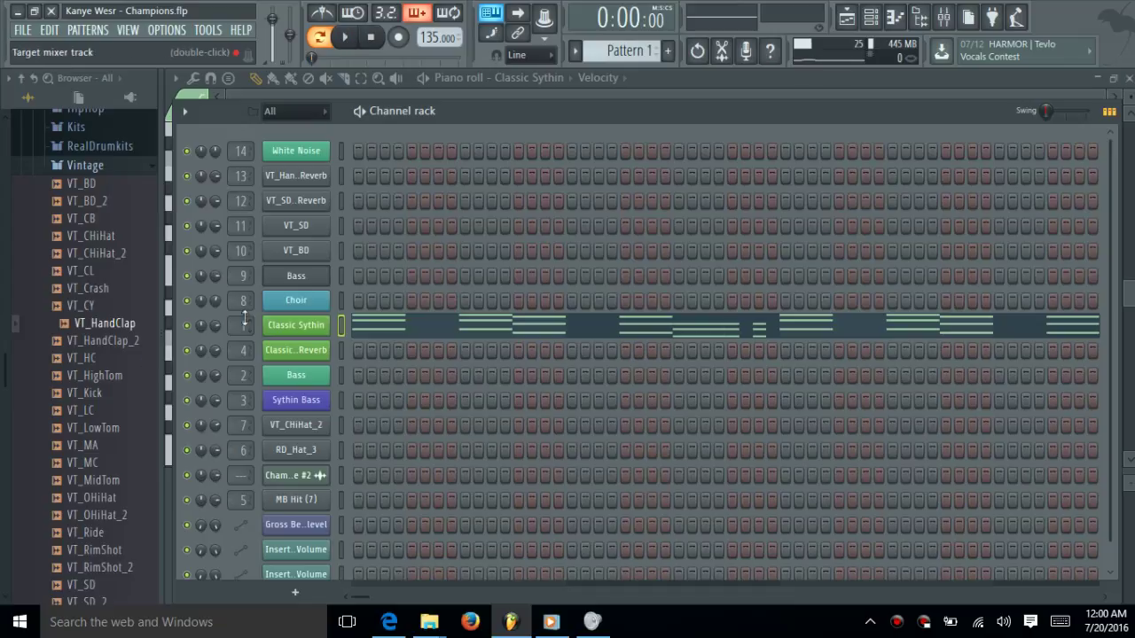
{"action": "left_click", "coordinate": [282, 328]}
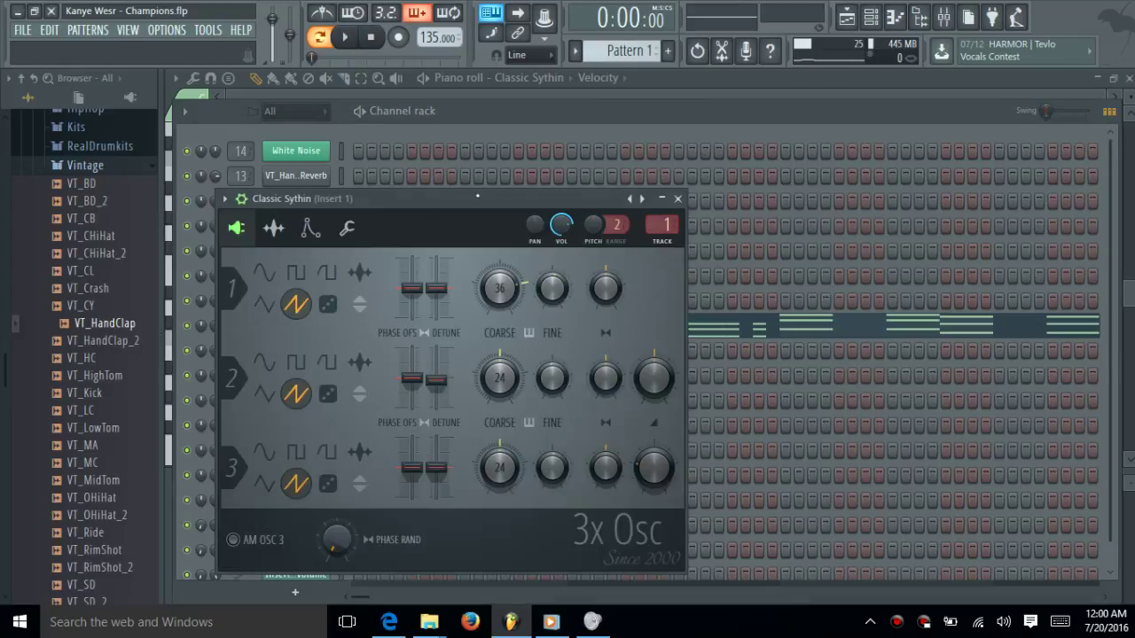
{"action": "left_click_drag", "start_coordinate": [425, 228], "coordinate": [558, 194]}
{"action": "left_click", "coordinate": [345, 36]}
{"action": "key", "text": "space"}
{"action": "left_click", "coordinate": [810, 166]}
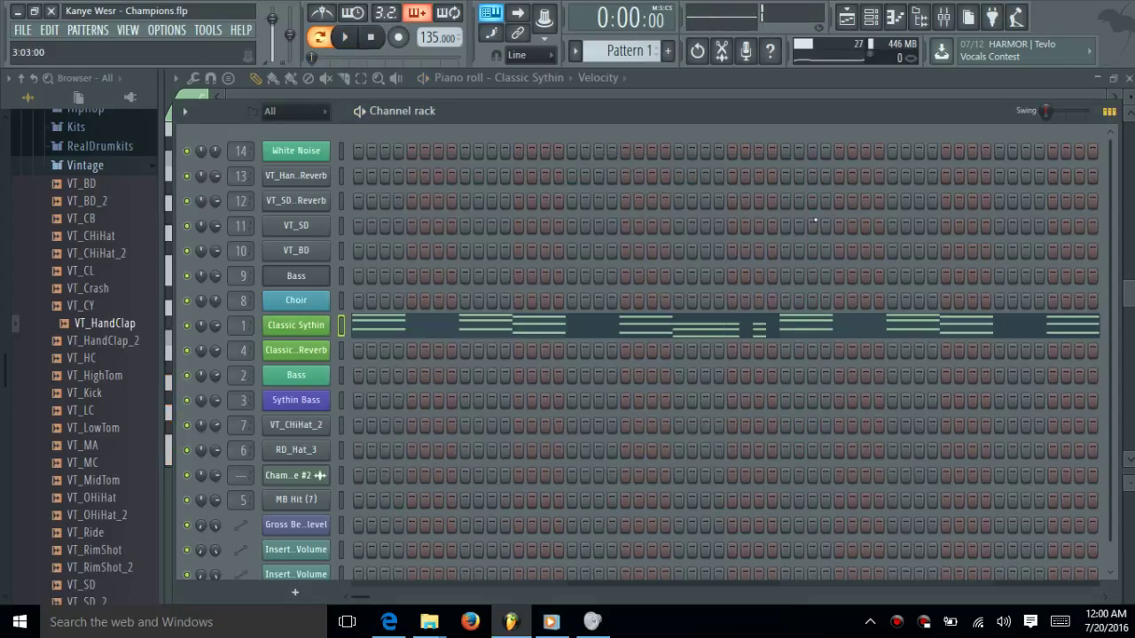
Step: View Classic Sythin's effects on mixer Insert 1 and play Pattern 1 briefly from the channel rack
{"action": "left_click", "coordinate": [304, 326]}
{"action": "left_click", "coordinate": [918, 18]}
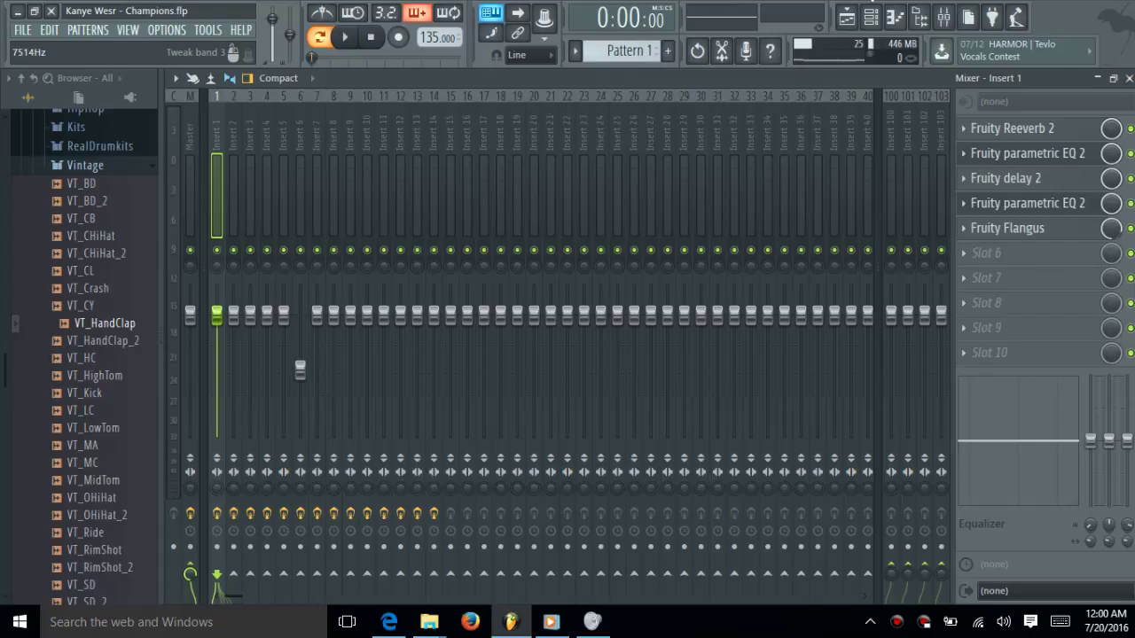
{"action": "left_click", "coordinate": [869, 17]}
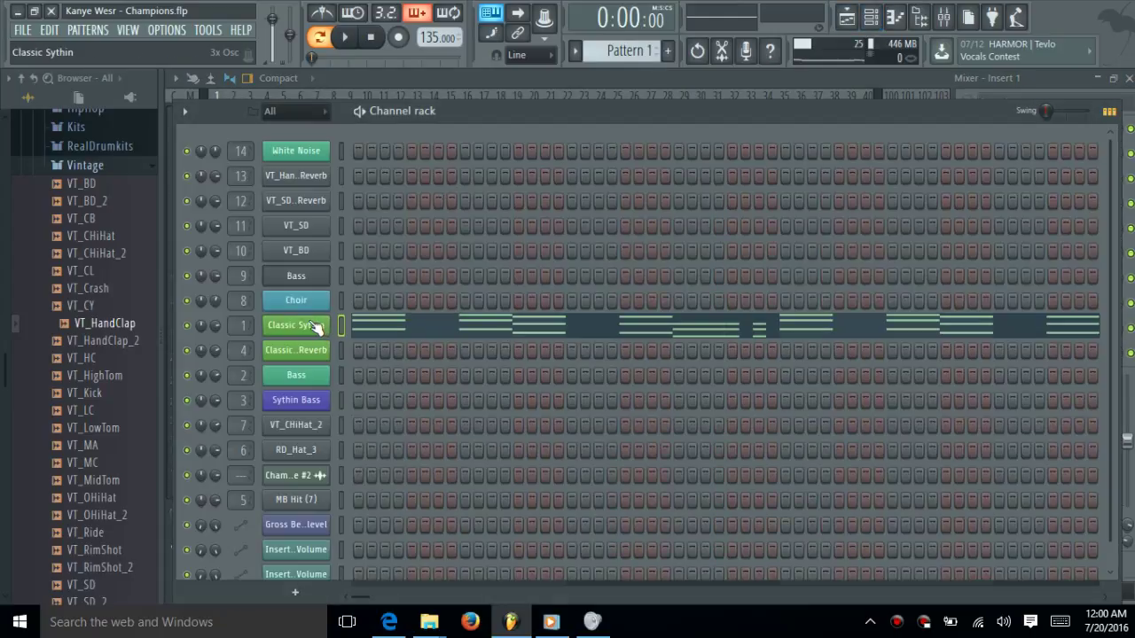
{"action": "key", "text": "space"}
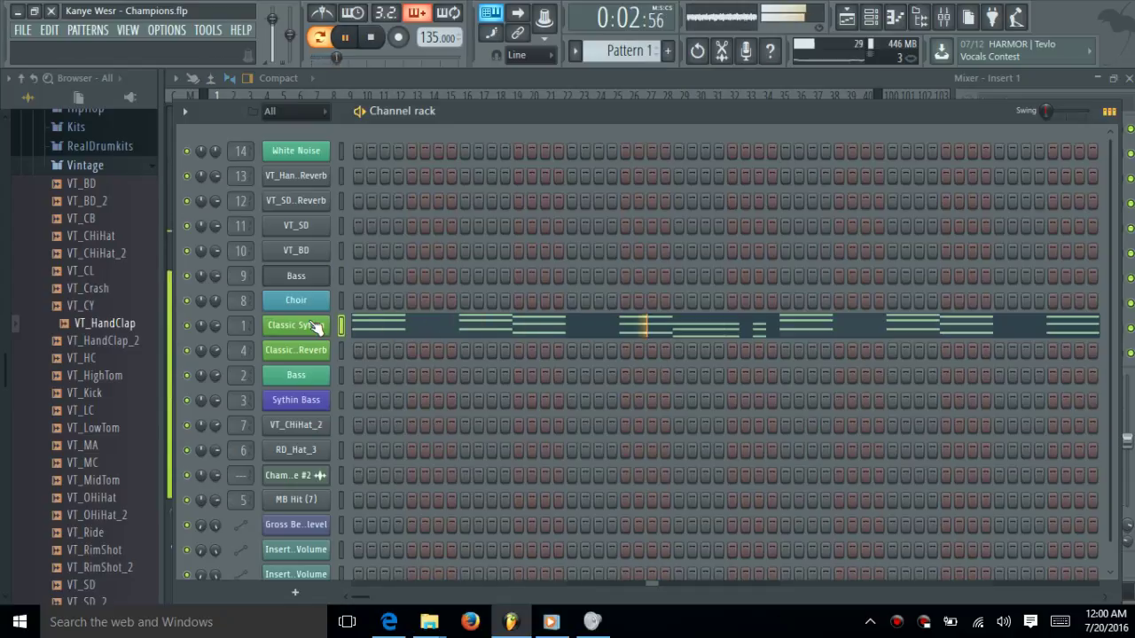
{"action": "key", "text": "space"}
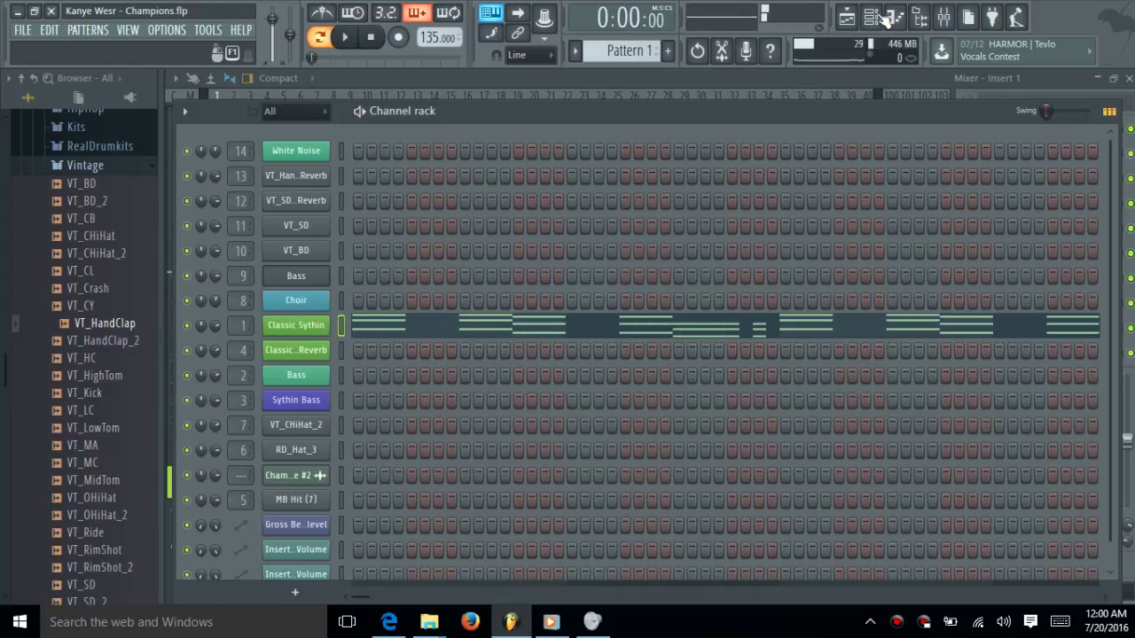
Step: From a Pattern 3 clip on Track 6 of the playlist, view all the Sythin Bass notes in the piano roll
{"action": "left_click", "coordinate": [847, 22]}
{"action": "left_click", "coordinate": [847, 21]}
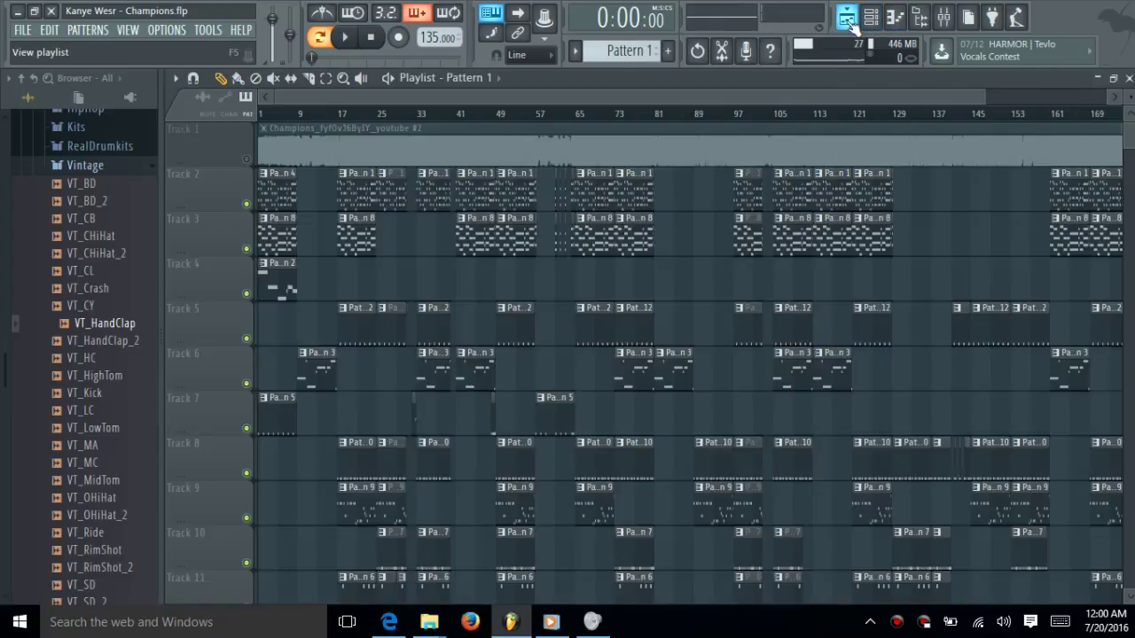
{"action": "left_click_drag", "start_coordinate": [985, 96], "coordinate": [413, 233]}
{"action": "double_click", "coordinate": [527, 378]}
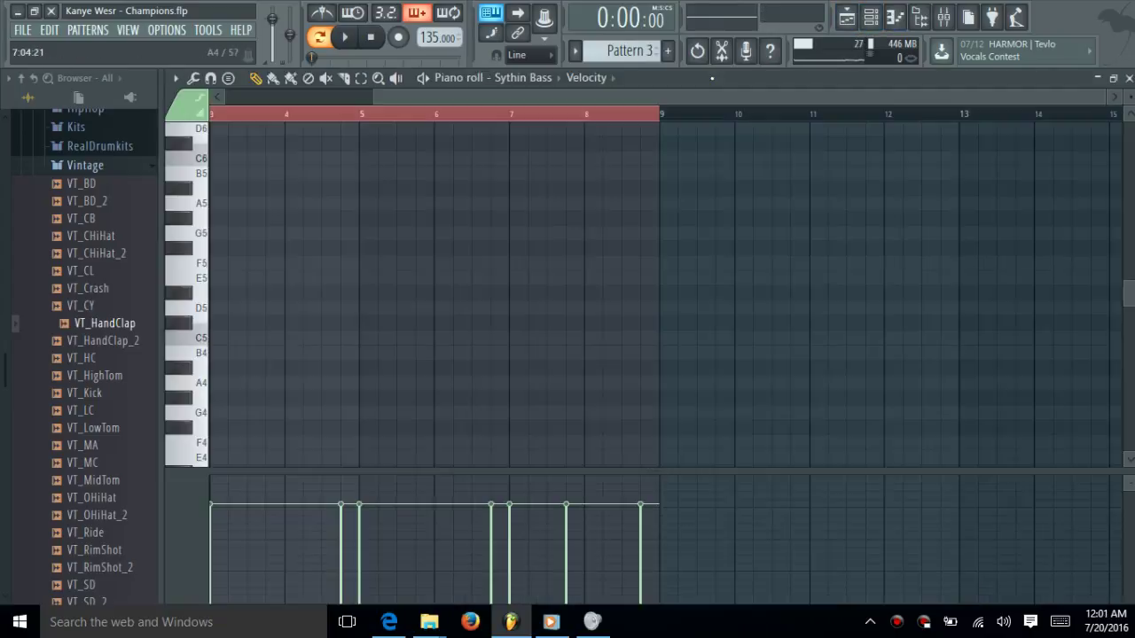
{"action": "scroll", "coordinate": [713, 93], "scroll_direction": "left", "scroll_amount": 2}
{"action": "scroll", "coordinate": [728, 273], "scroll_direction": "up", "scroll_amount": 4}
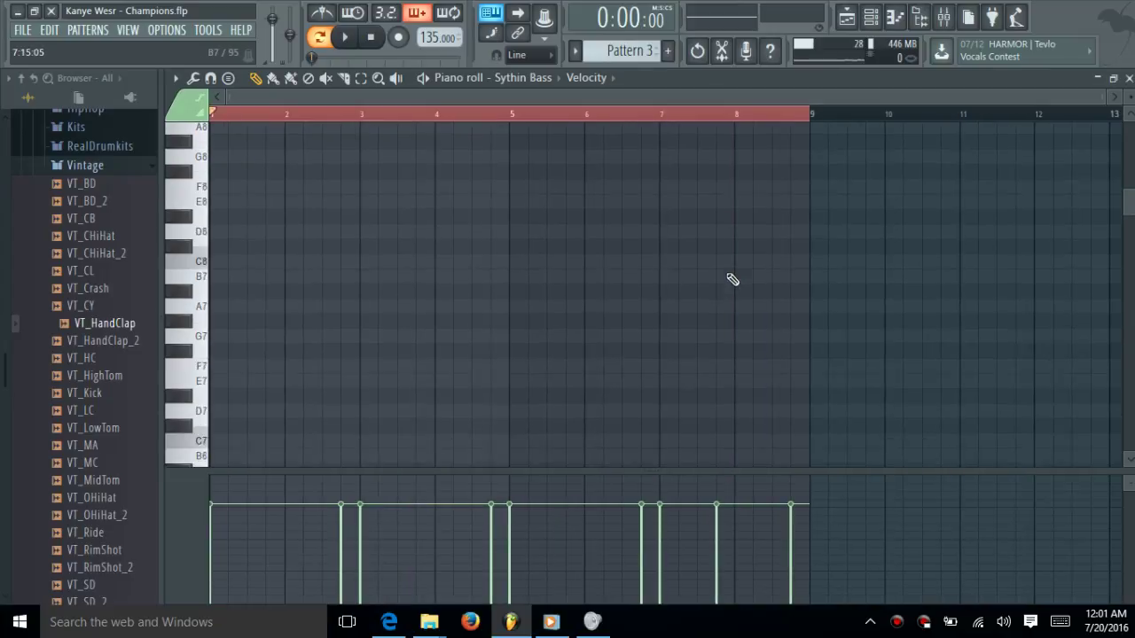
{"action": "scroll", "coordinate": [431, 321], "scroll_direction": "down", "scroll_amount": 15}
{"action": "scroll", "coordinate": [292, 296], "scroll_direction": "up", "scroll_amount": 2}
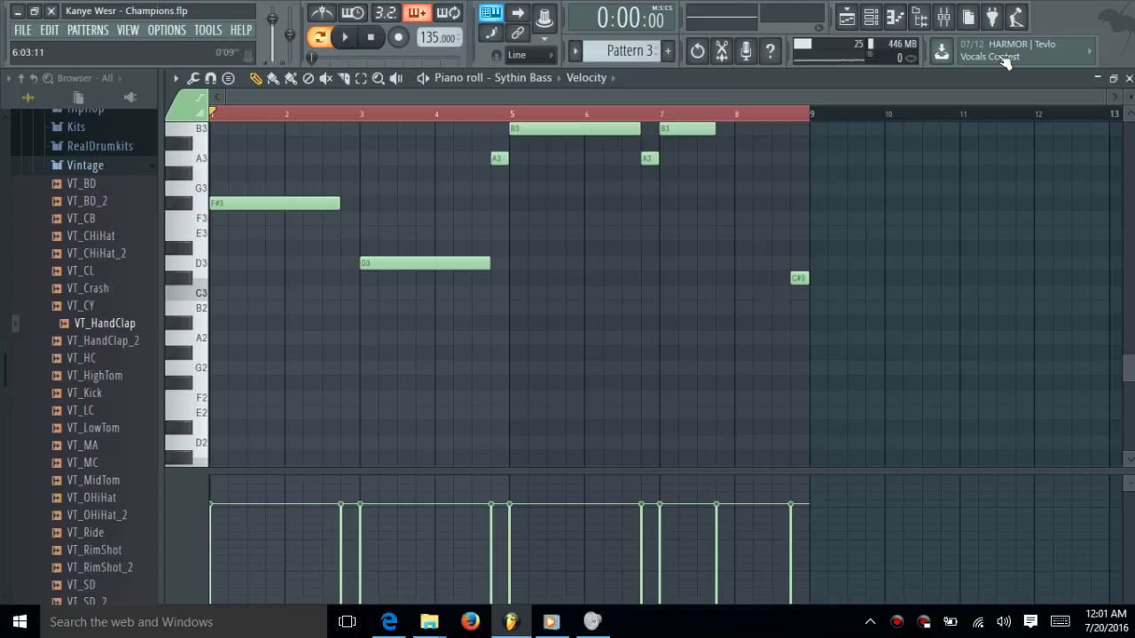
Step: View the Sythin Bass channel's 3x Osc settings from the channel rack, start Pattern 3 playing and close the settings
{"action": "left_click", "coordinate": [894, 17]}
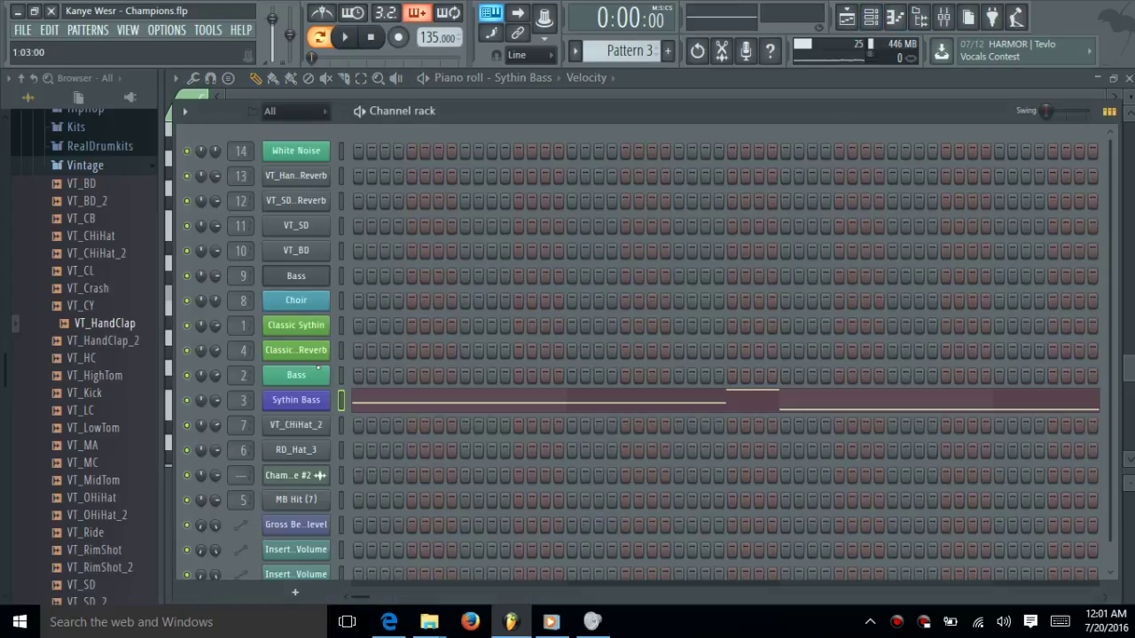
{"action": "left_click", "coordinate": [296, 399]}
{"action": "key", "text": "space"}
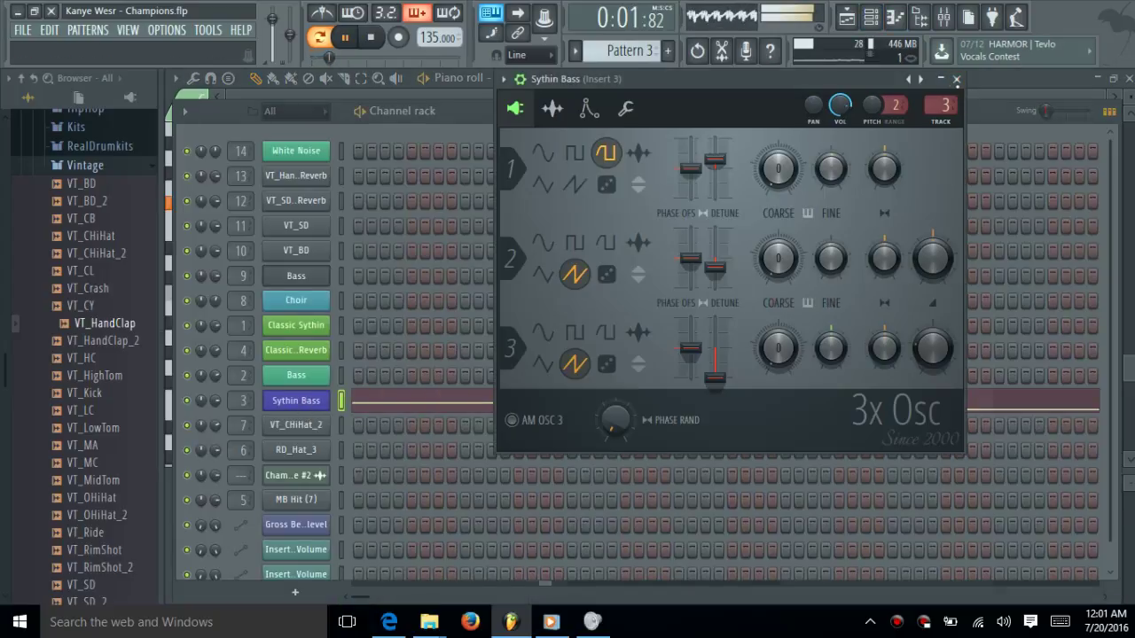
{"action": "left_click", "coordinate": [956, 79]}
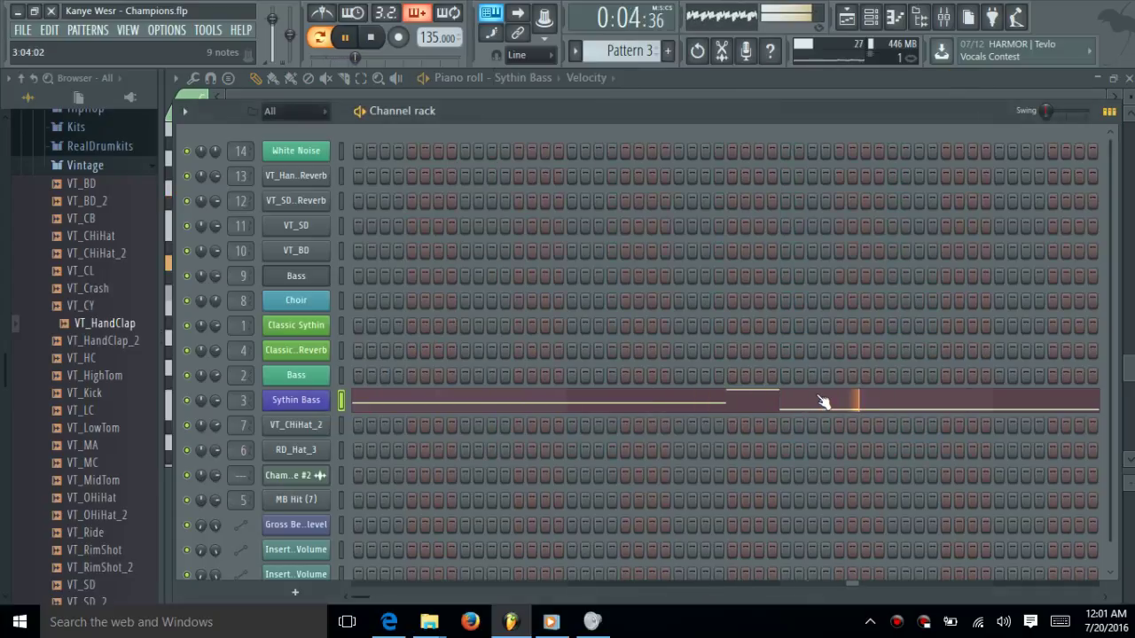
Step: Review the Sythin Bass notes and oscillator settings again while Pattern 3 plays, and stop playback
{"action": "left_click", "coordinate": [772, 405]}
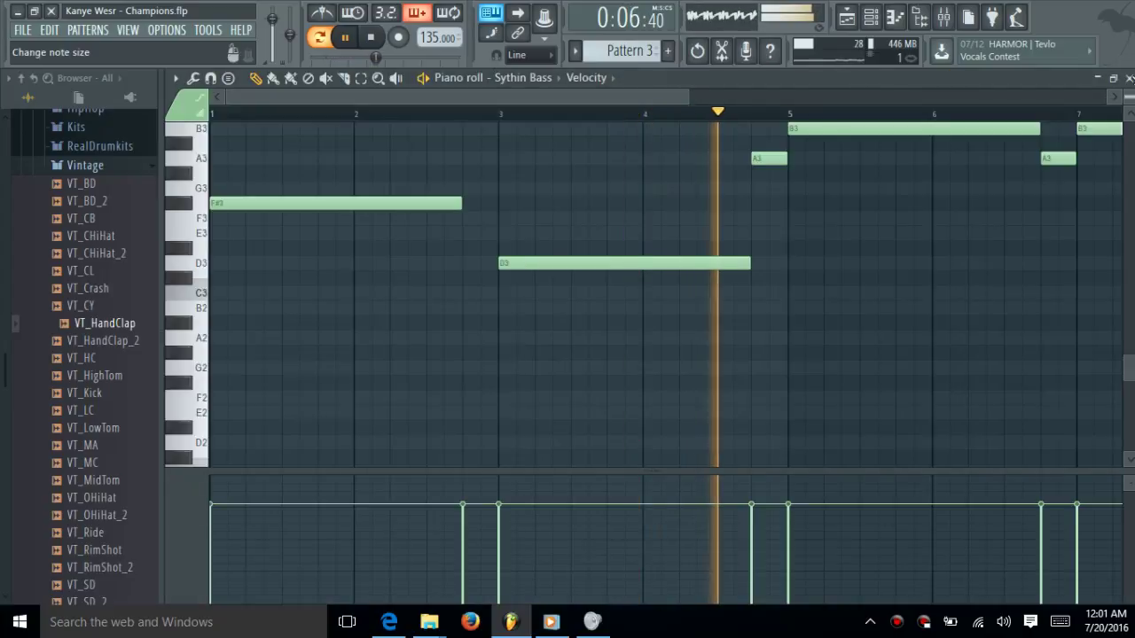
{"action": "key", "text": "F7"}
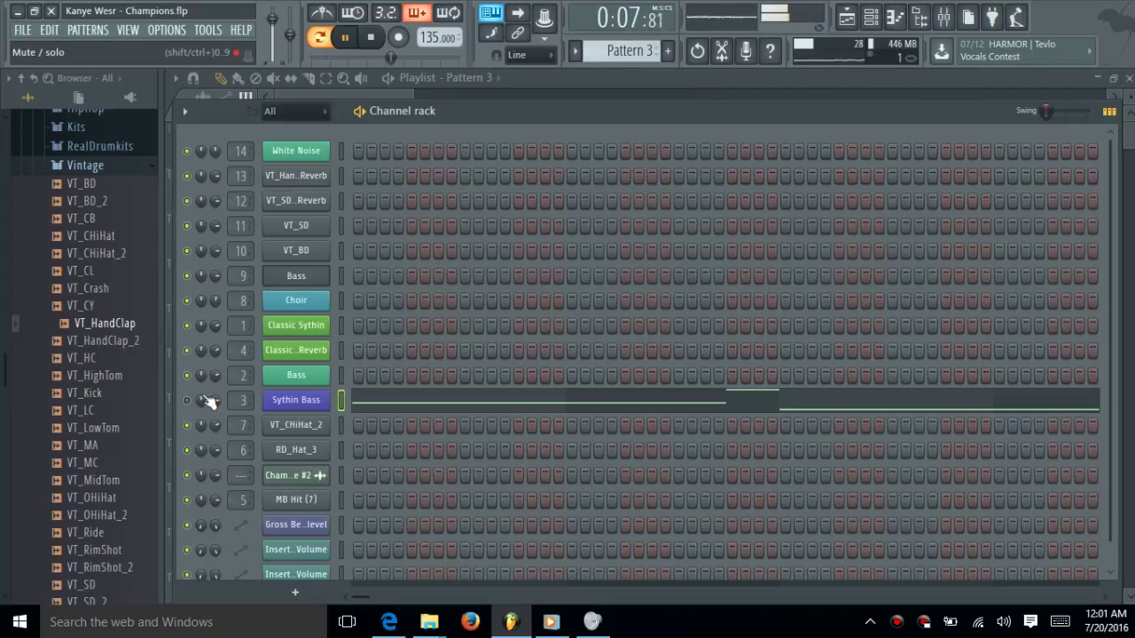
{"action": "left_click", "coordinate": [296, 400]}
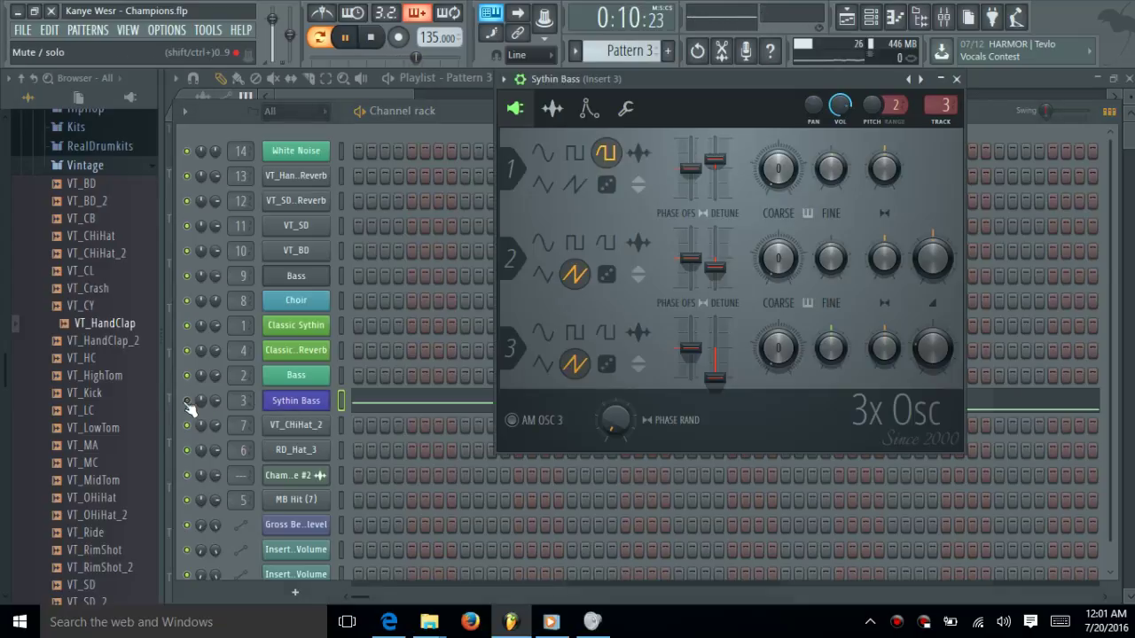
{"action": "left_click", "coordinate": [295, 401]}
{"action": "key", "text": "space"}
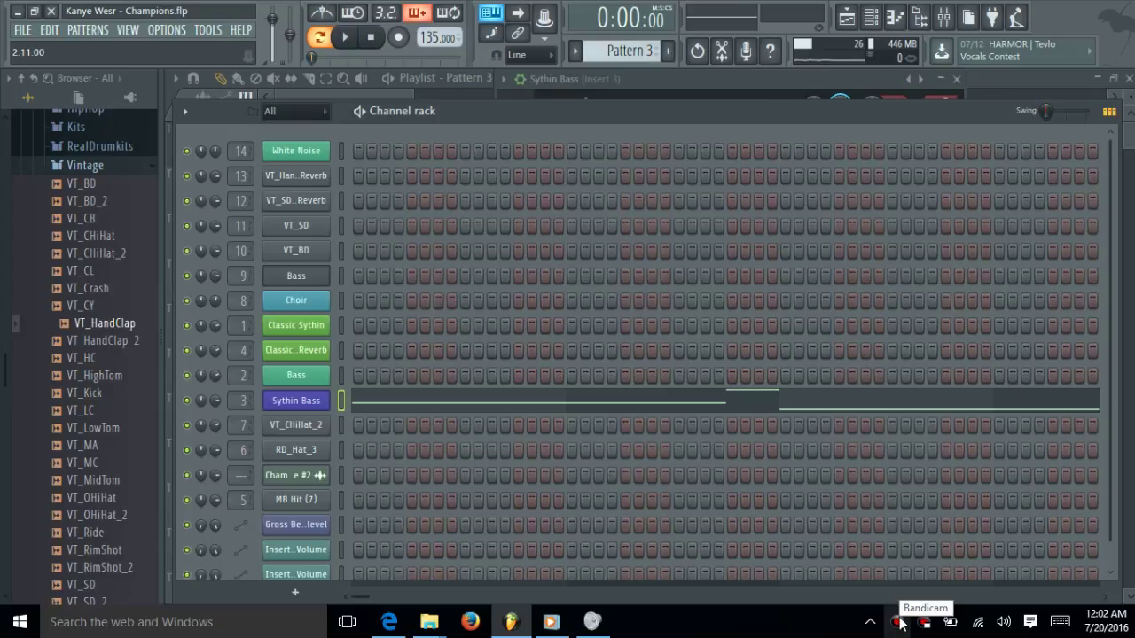
Step: Switch to the Windows Volume Mixer, mute the Microphone there and bring up the Bandicam window
{"action": "left_click", "coordinate": [608, 620]}
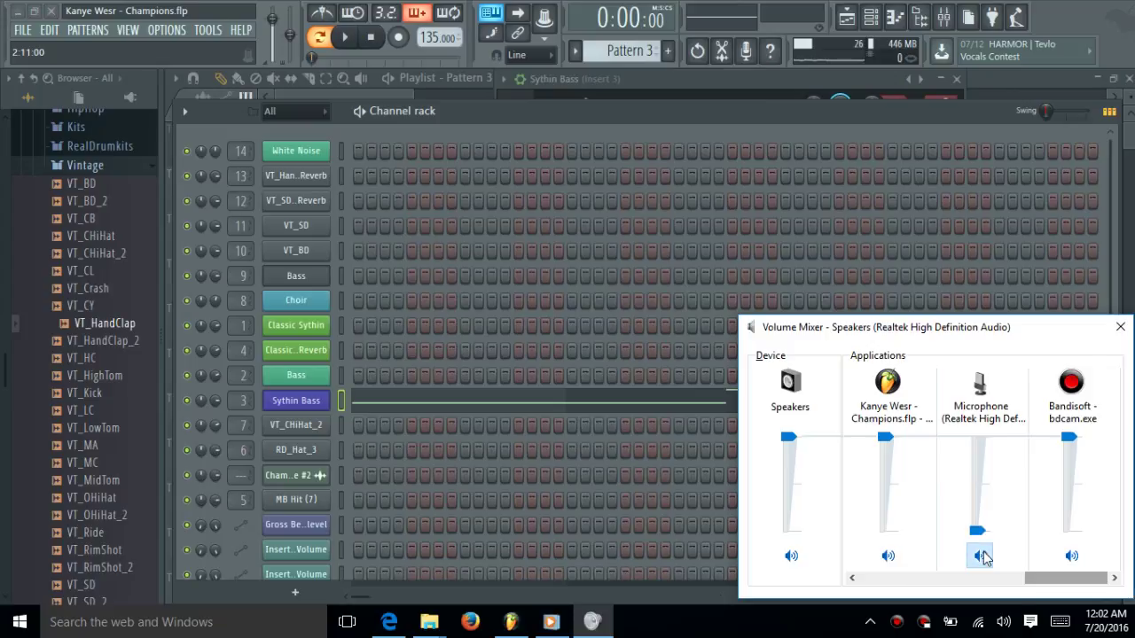
{"action": "left_click", "coordinate": [981, 556]}
{"action": "left_click", "coordinate": [898, 622]}
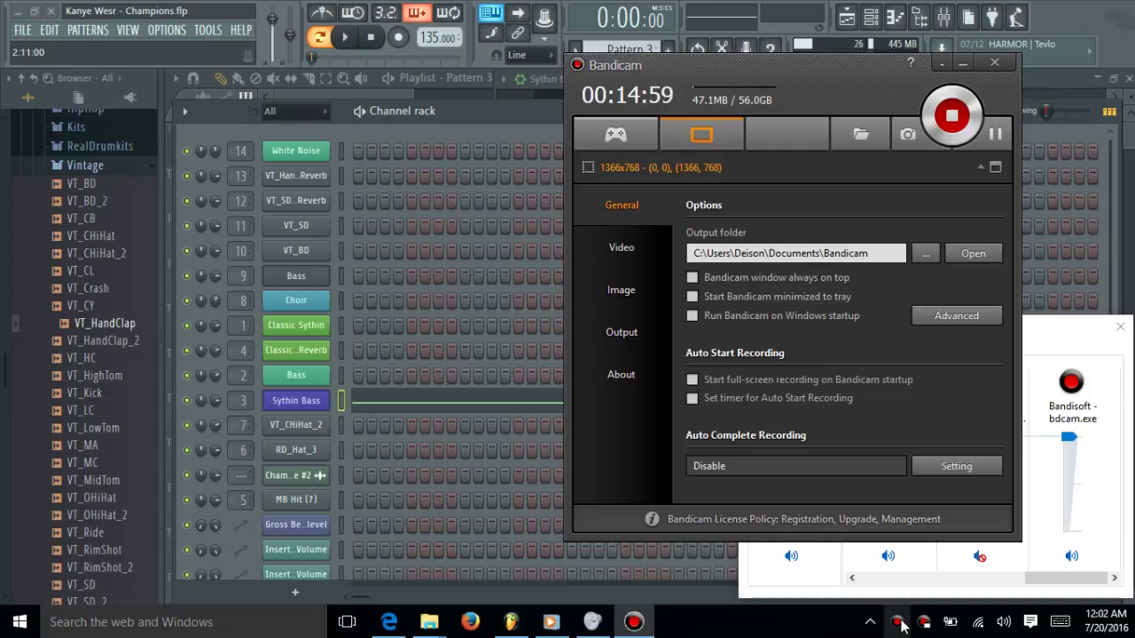
Step: Return to the Volume Mixer and look through the volume levels of all listed applications
{"action": "left_click", "coordinate": [1050, 333]}
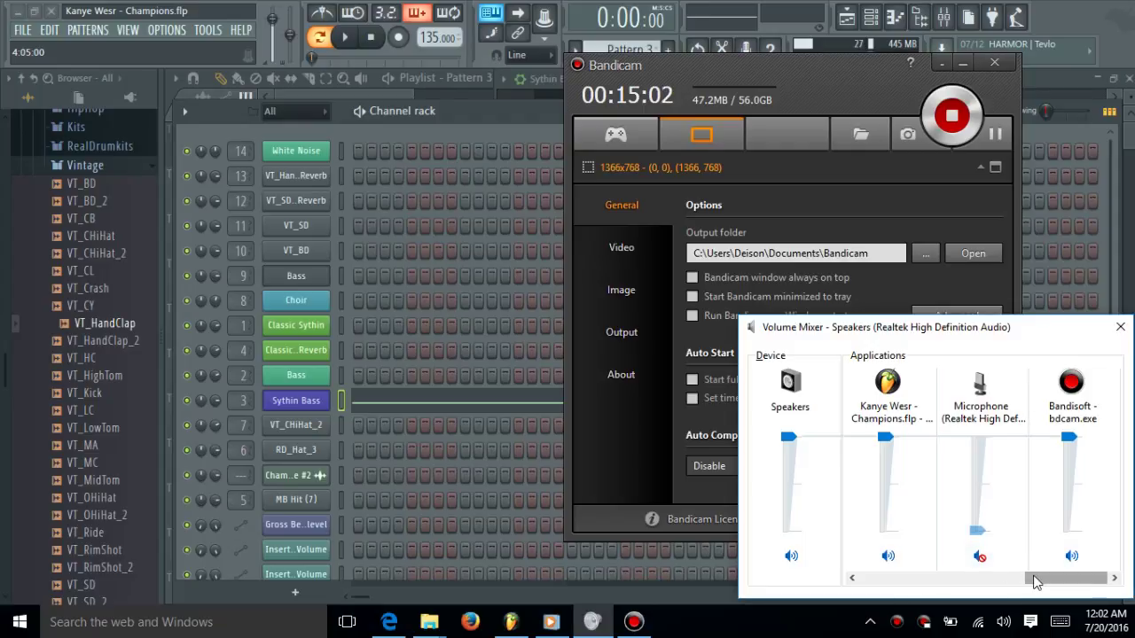
{"action": "left_click_drag", "start_coordinate": [1060, 580], "coordinate": [922, 580]}
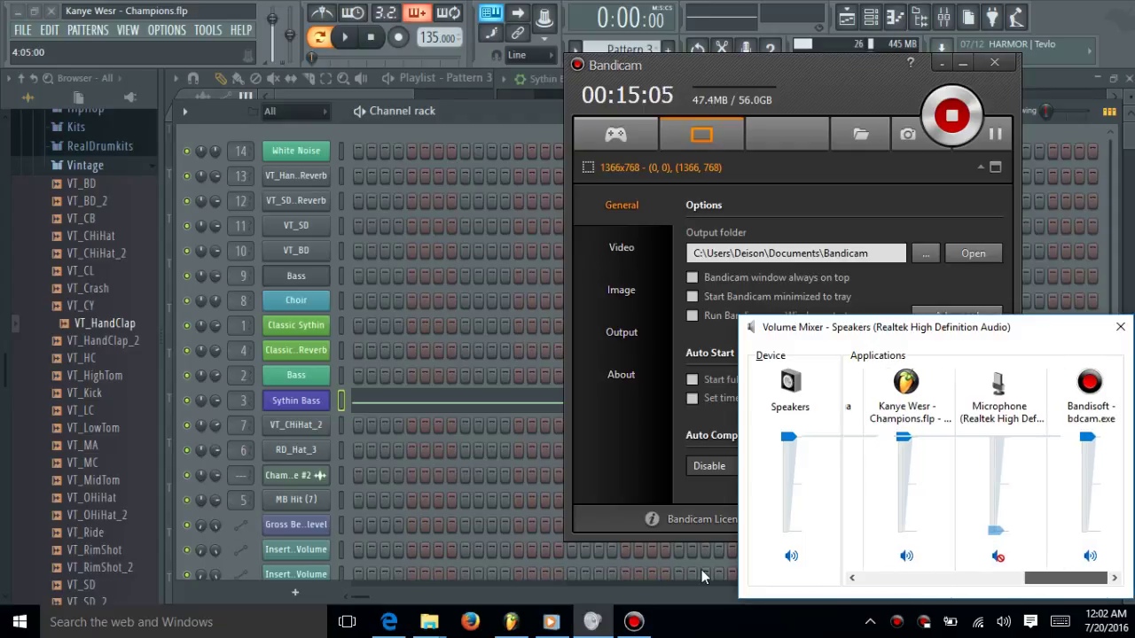
{"action": "left_click", "coordinate": [811, 578]}
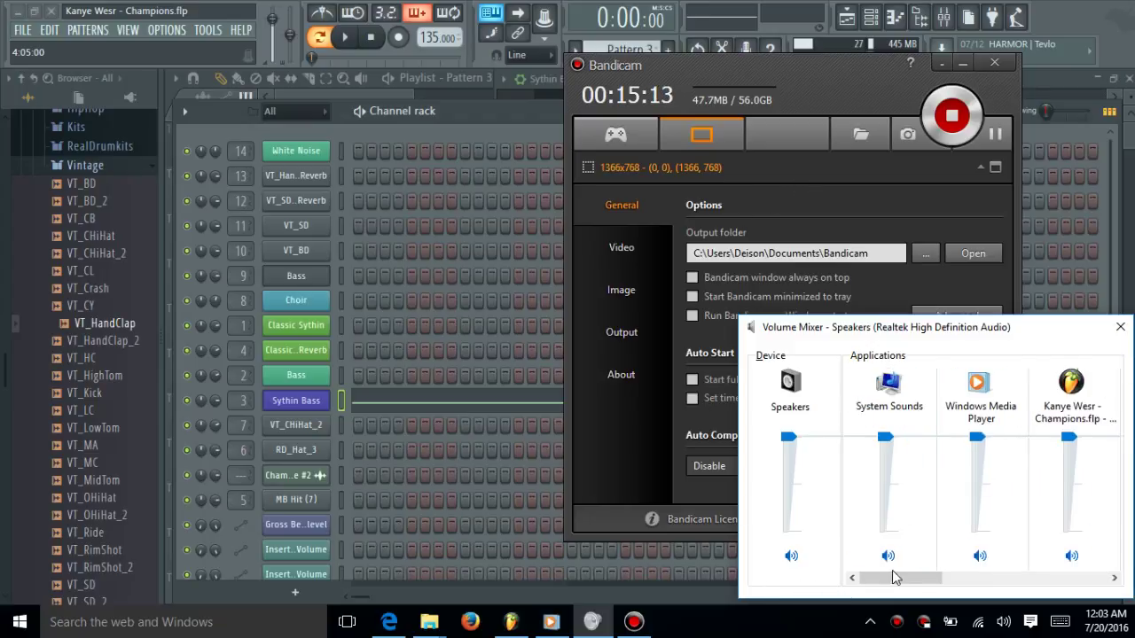
{"action": "left_click_drag", "start_coordinate": [922, 578], "coordinate": [1063, 578]}
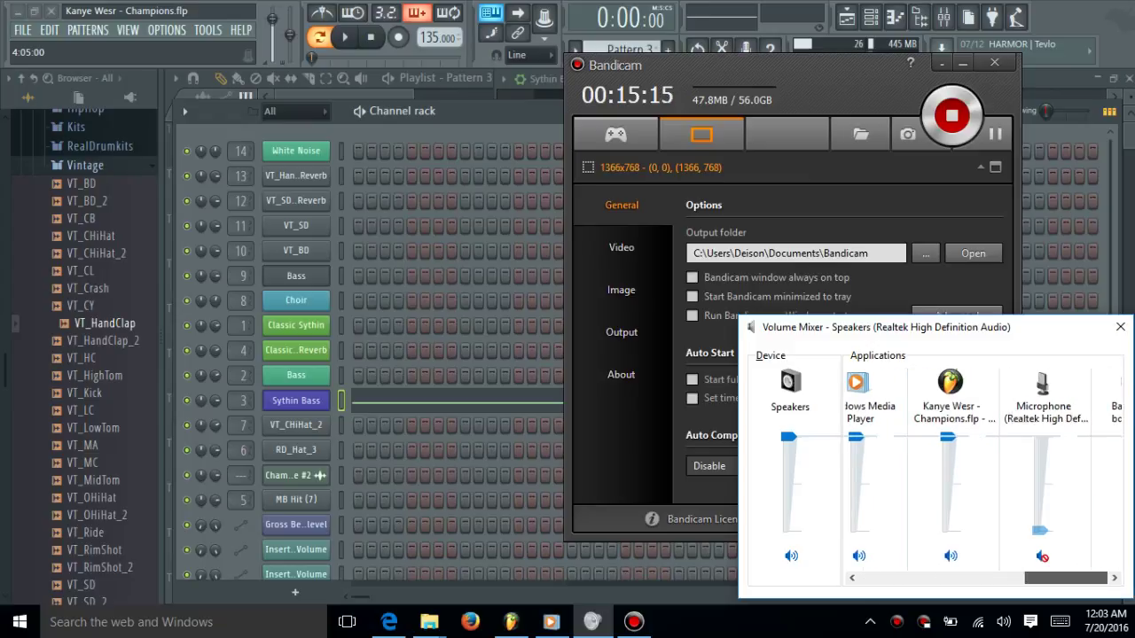